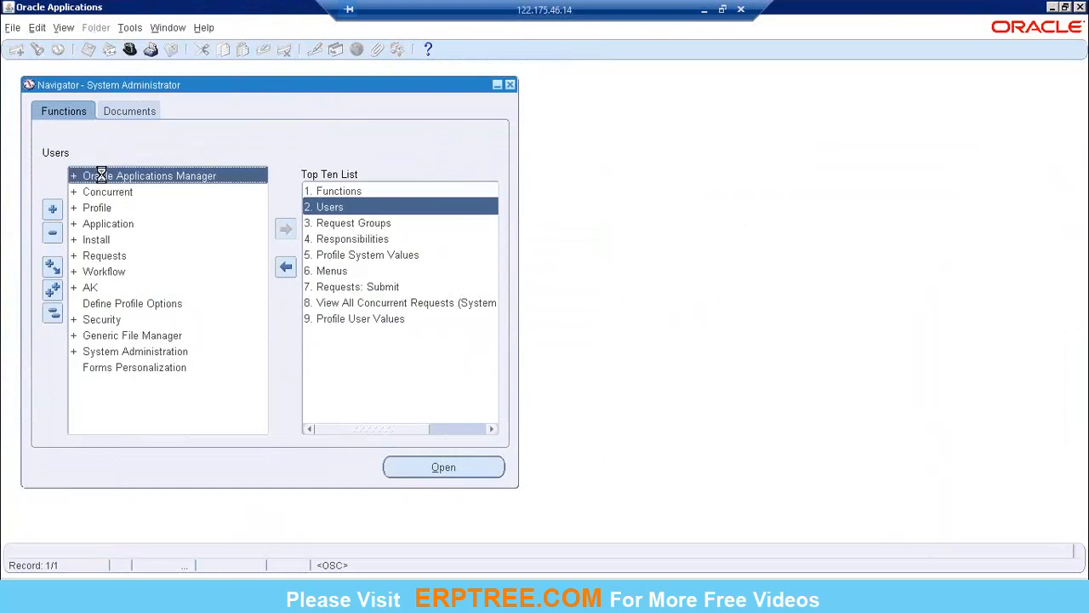
Step: Look inside the Oracle Applications Manager branch, collapse it, and go through the neighbouring top-level functions
click(73, 175)
click(96, 177)
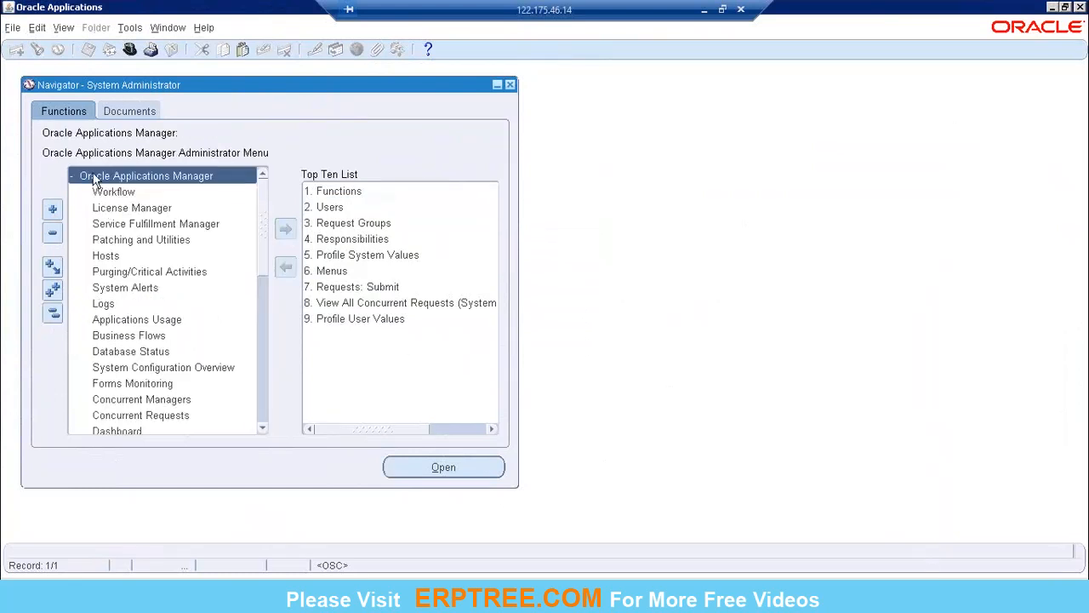
click(74, 176)
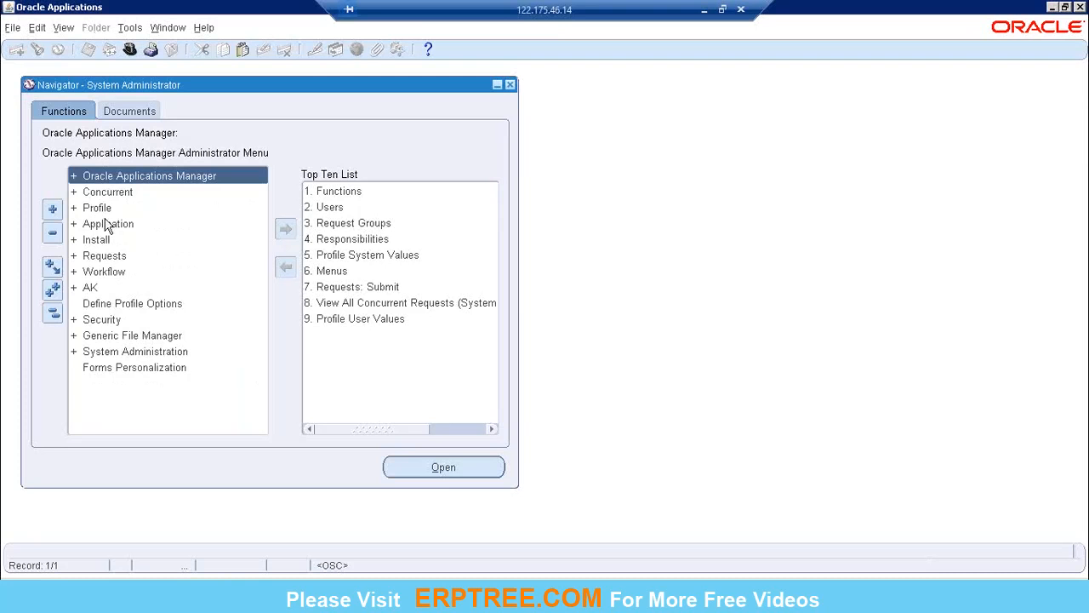
click(106, 223)
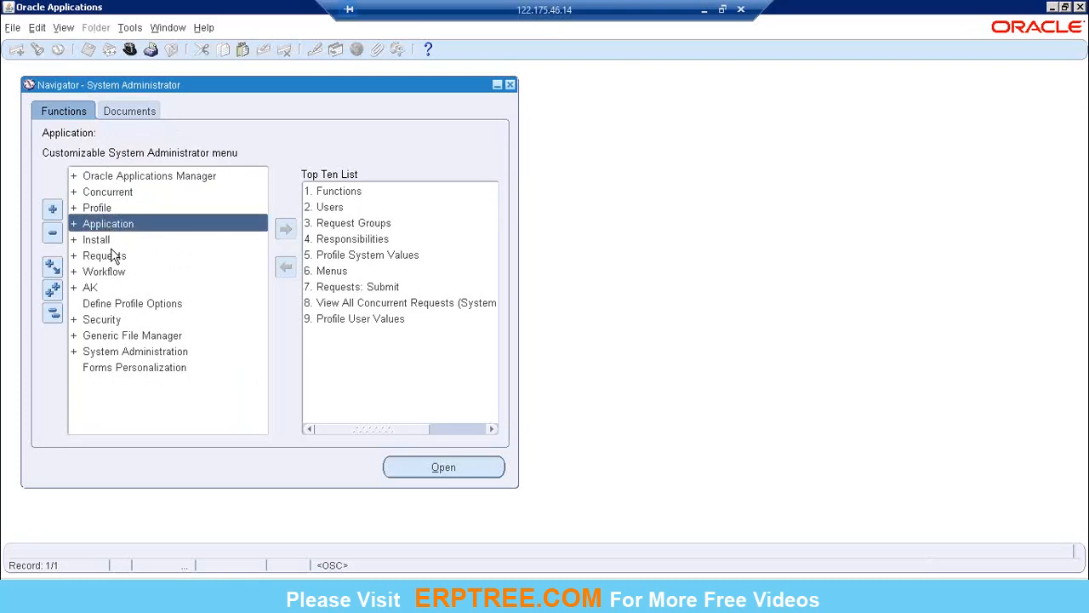
click(103, 207)
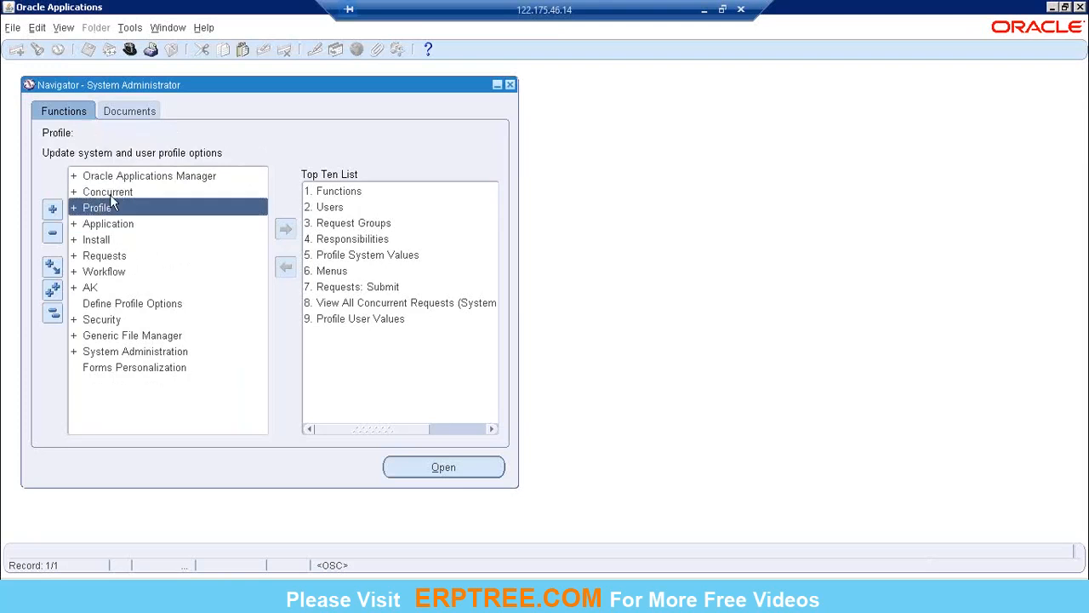
click(119, 192)
key(Up)
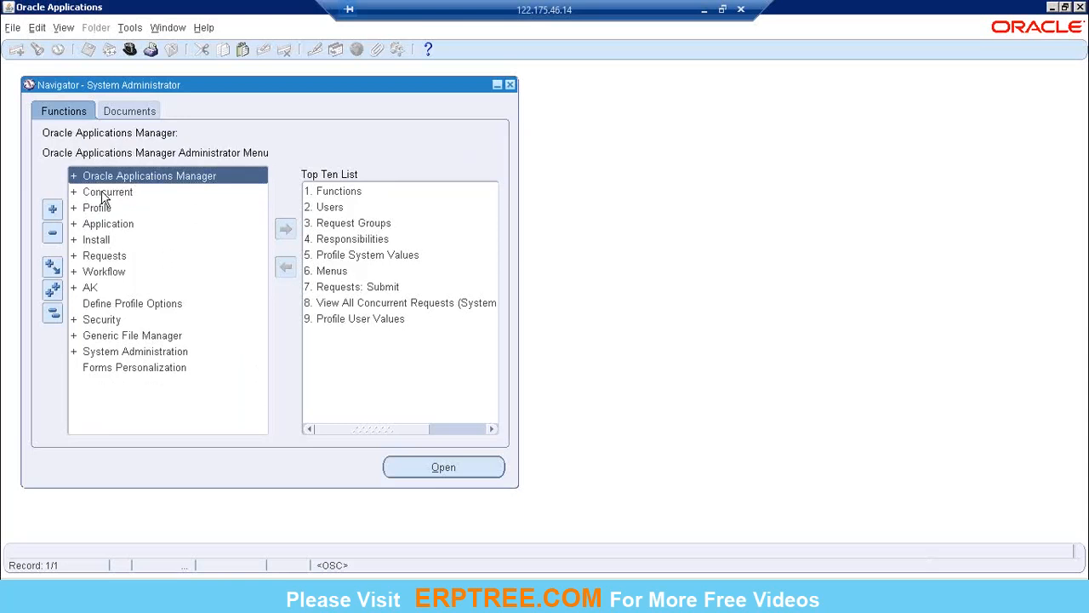
Step: Expand and collapse the Concurrent branch, followed by expanding and collapsing the entire function tree
click(103, 194)
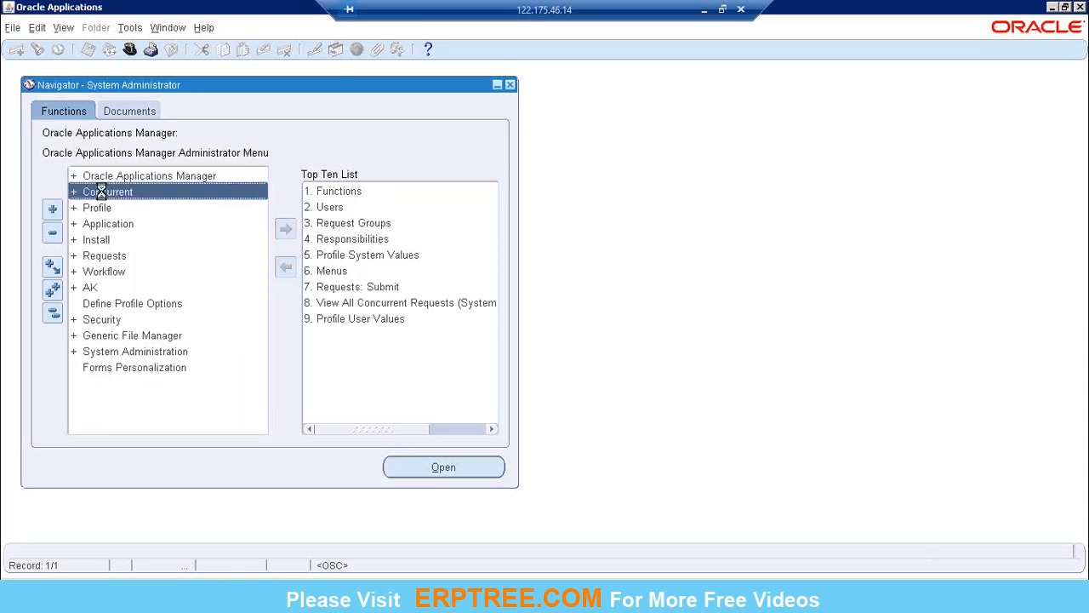
click(50, 241)
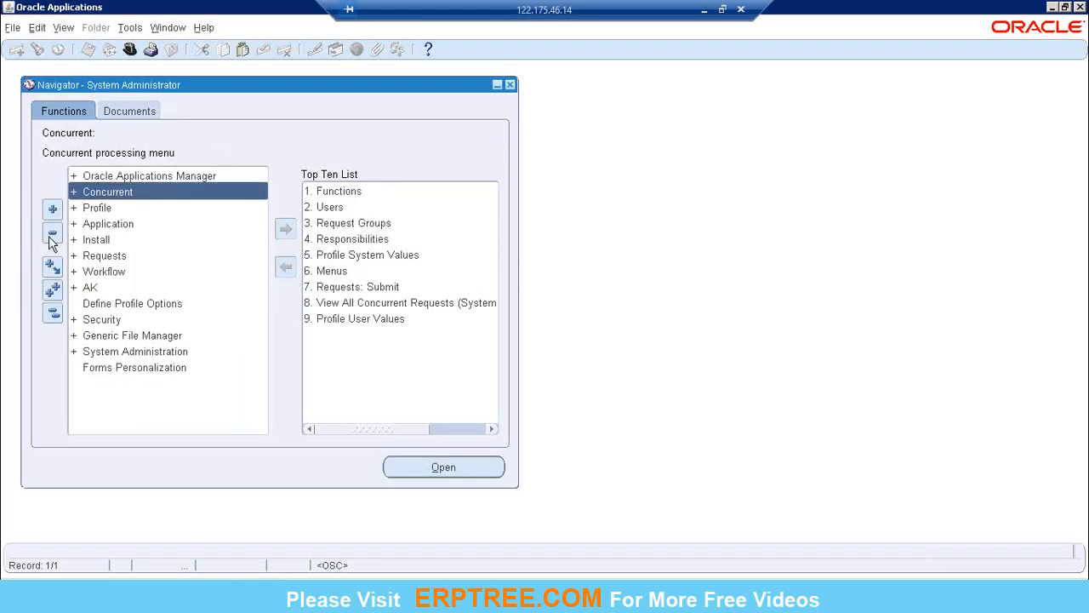
click(52, 215)
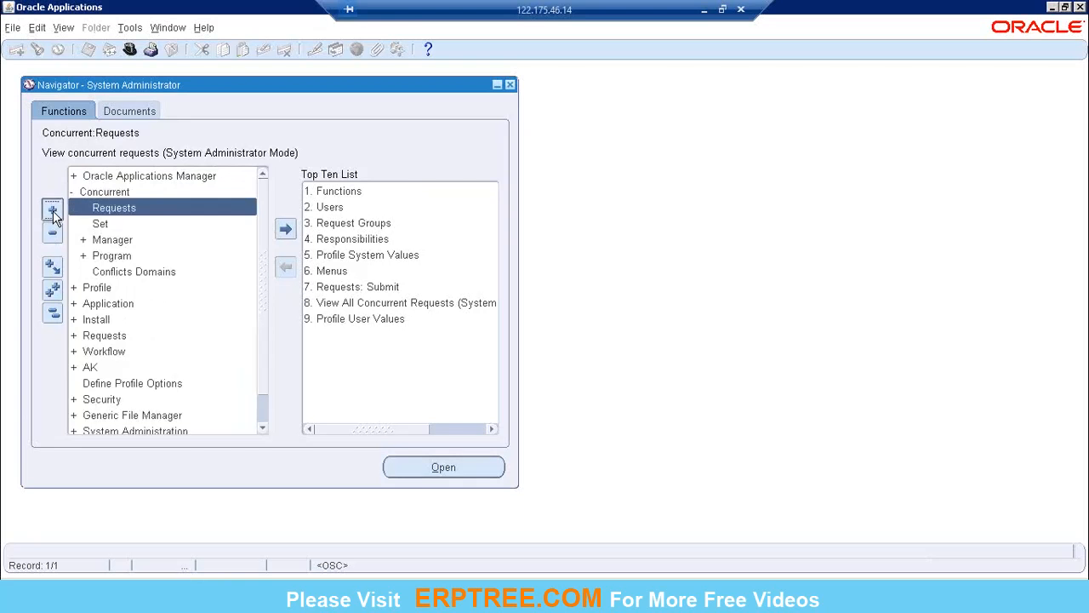
click(52, 236)
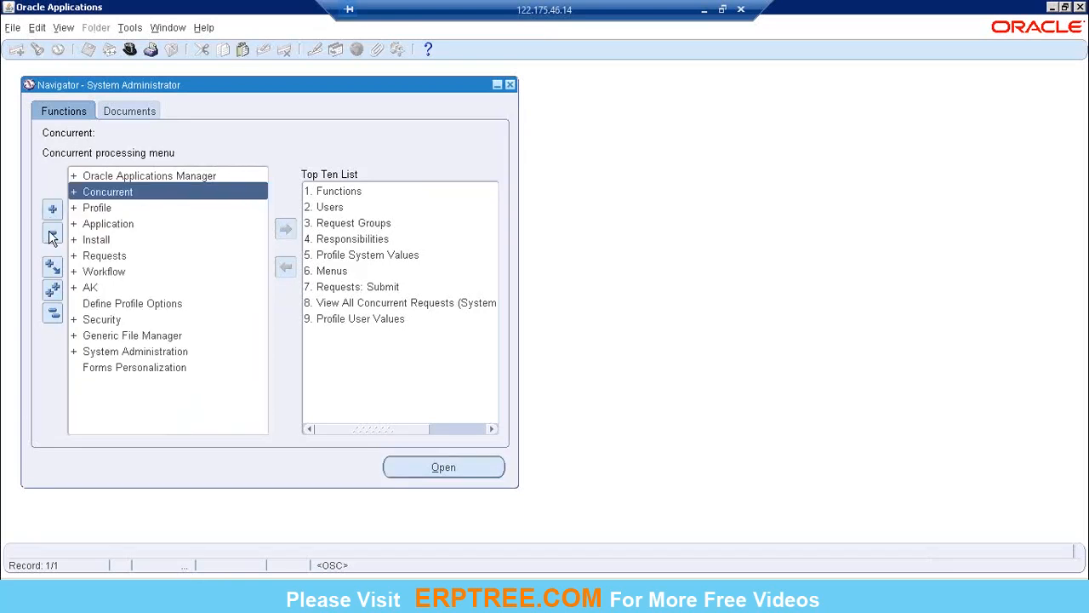
click(54, 293)
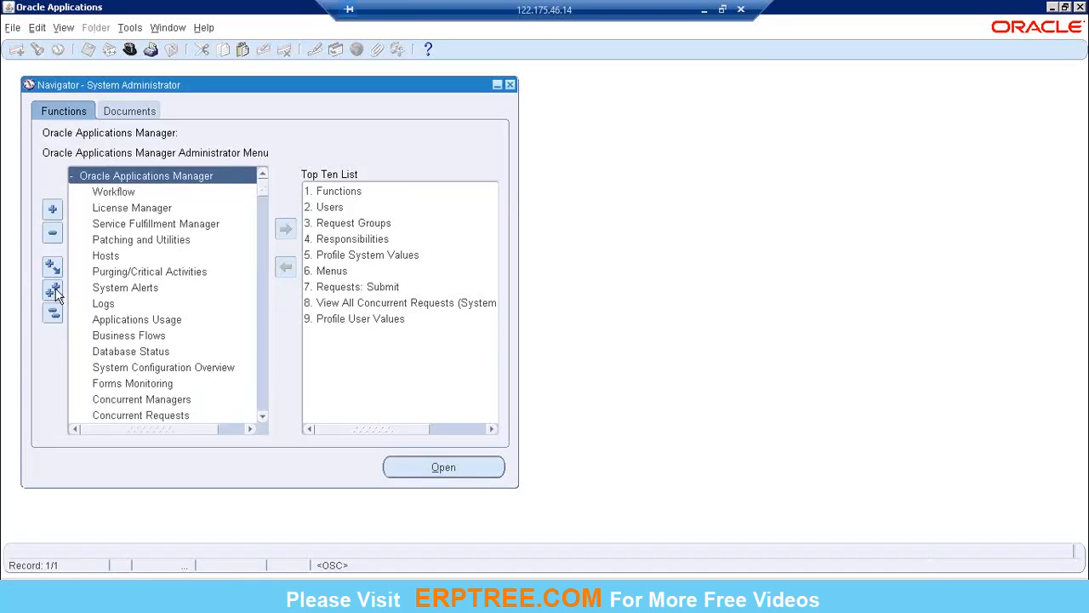
click(53, 313)
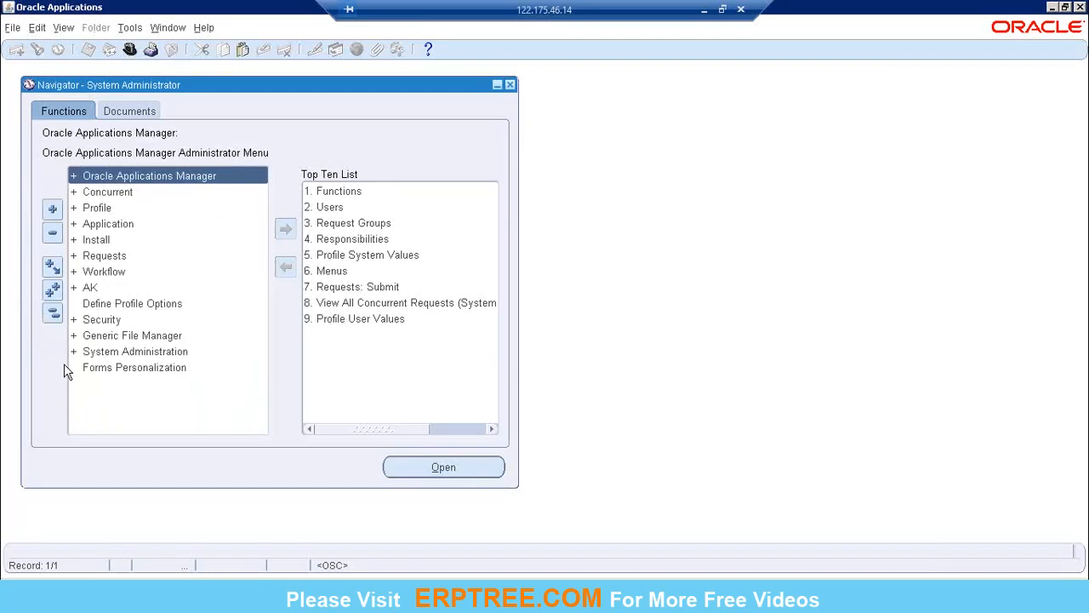
Step: Open the Define function under Security > User, close its Users form and reopen it
click(113, 322)
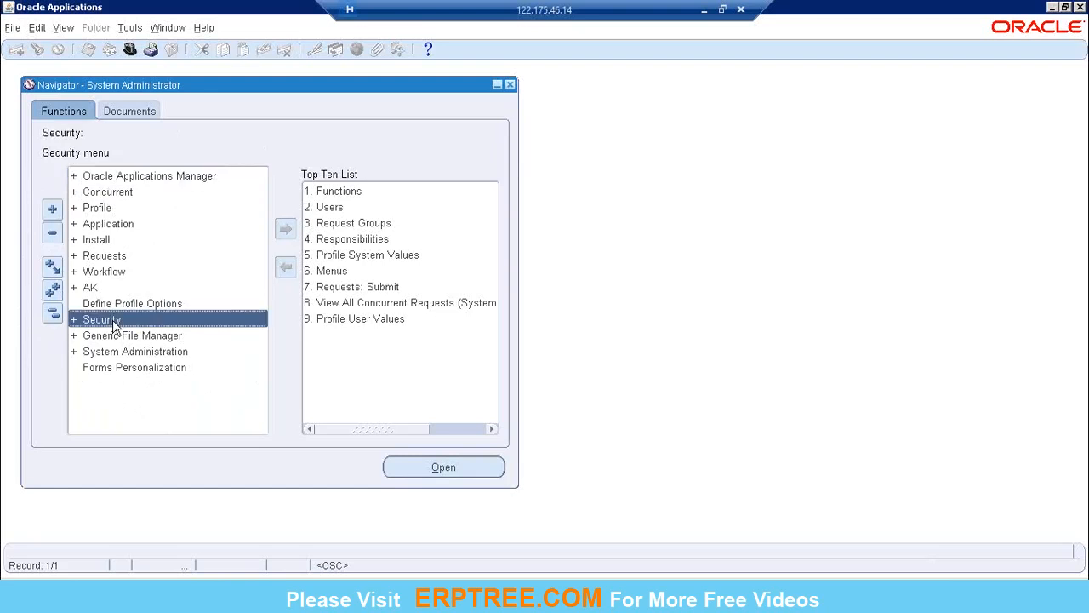
double_click(113, 321)
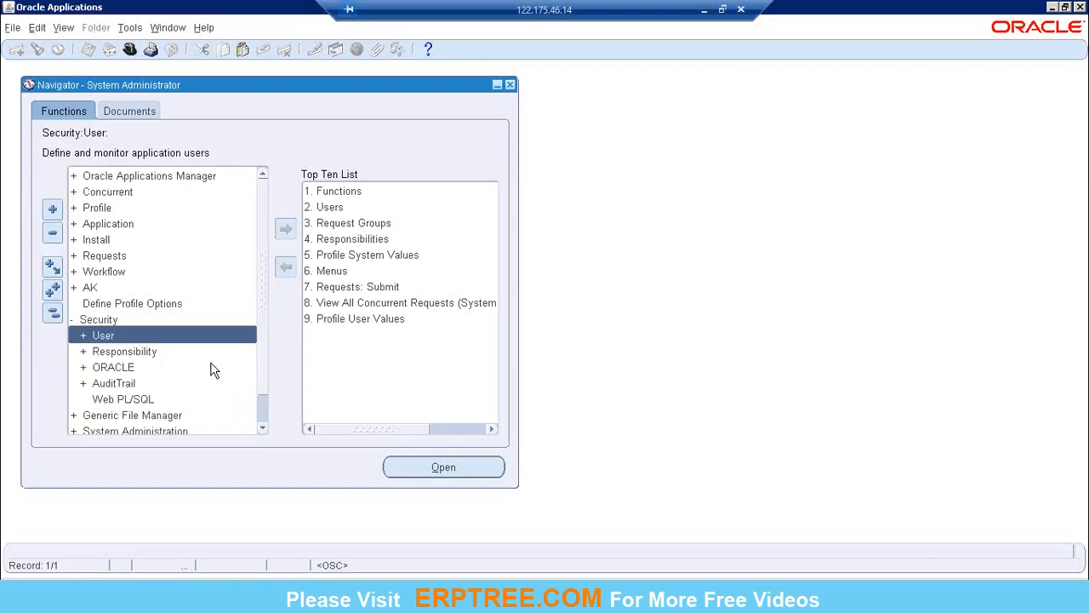
double_click(152, 333)
double_click(174, 352)
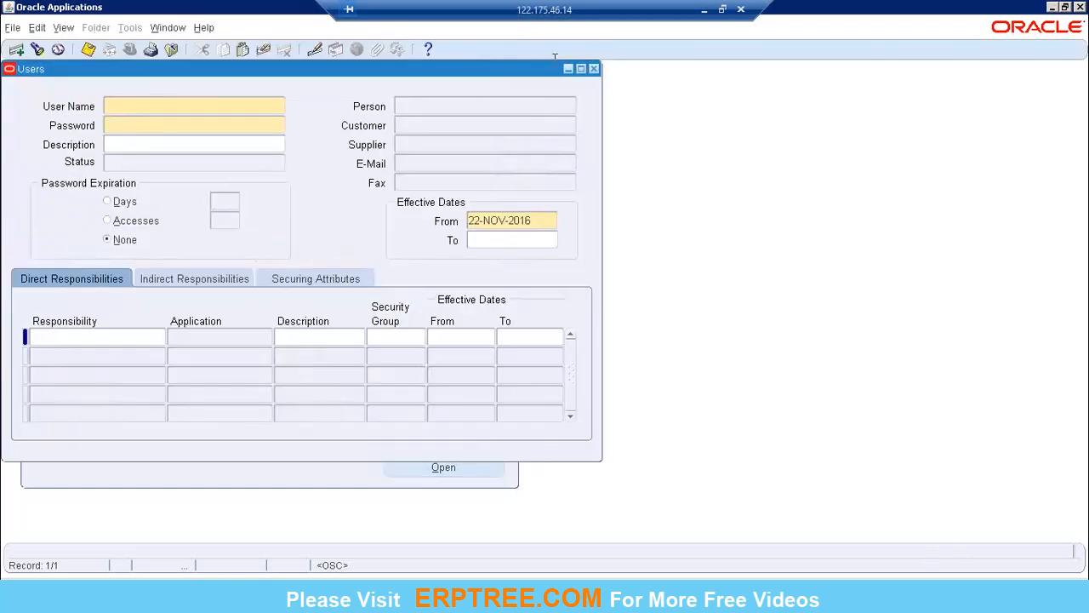
click(594, 68)
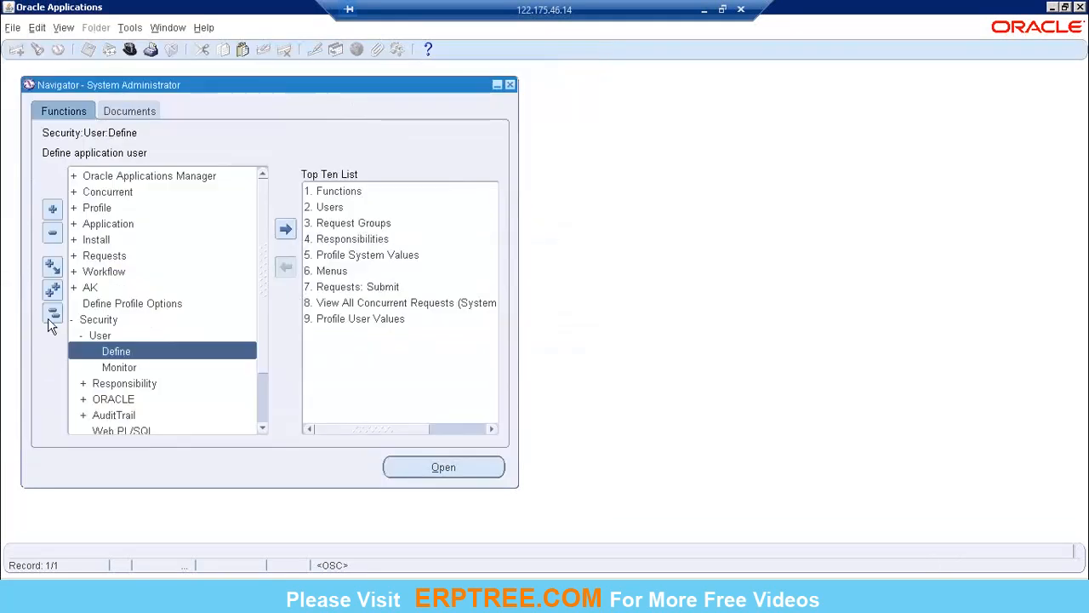
double_click(145, 348)
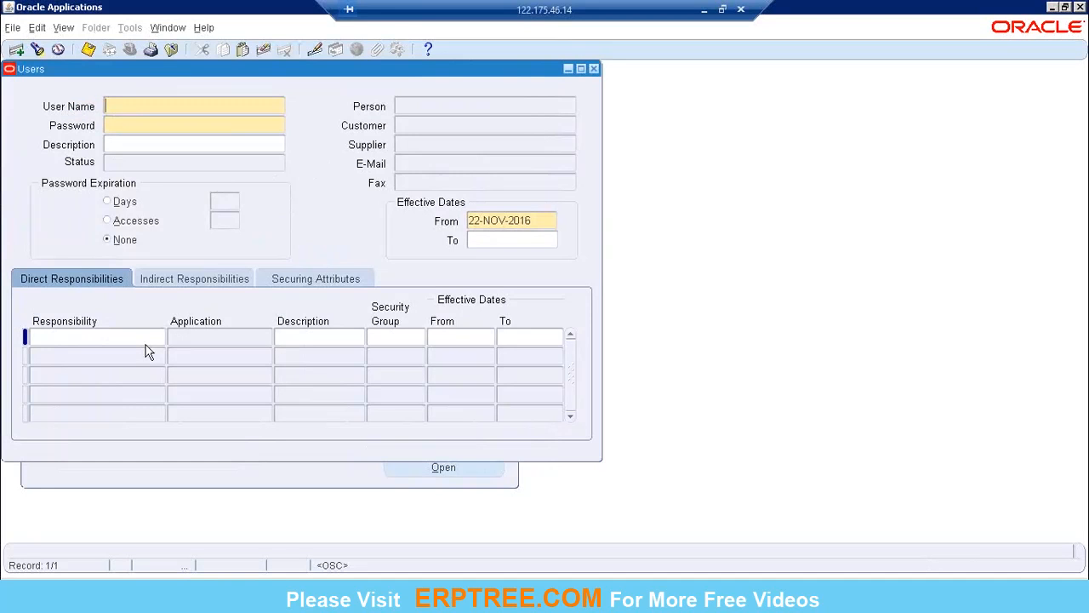
Step: Query the user records for user names matching OPER% and move the Users window away from the function list
key(F11)
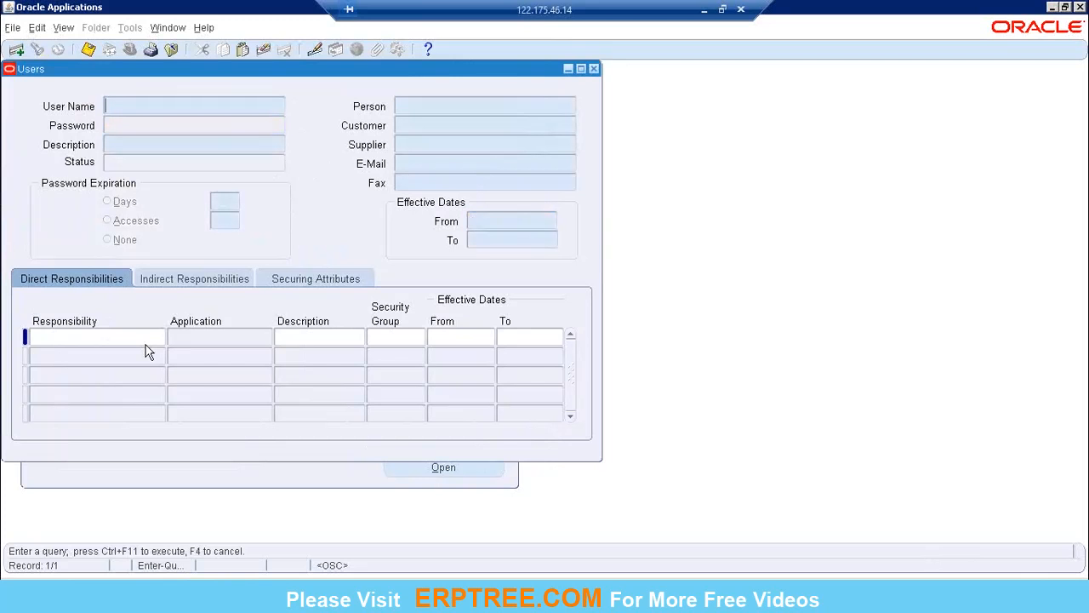
text(OPER%)
key(ctrl+F11)
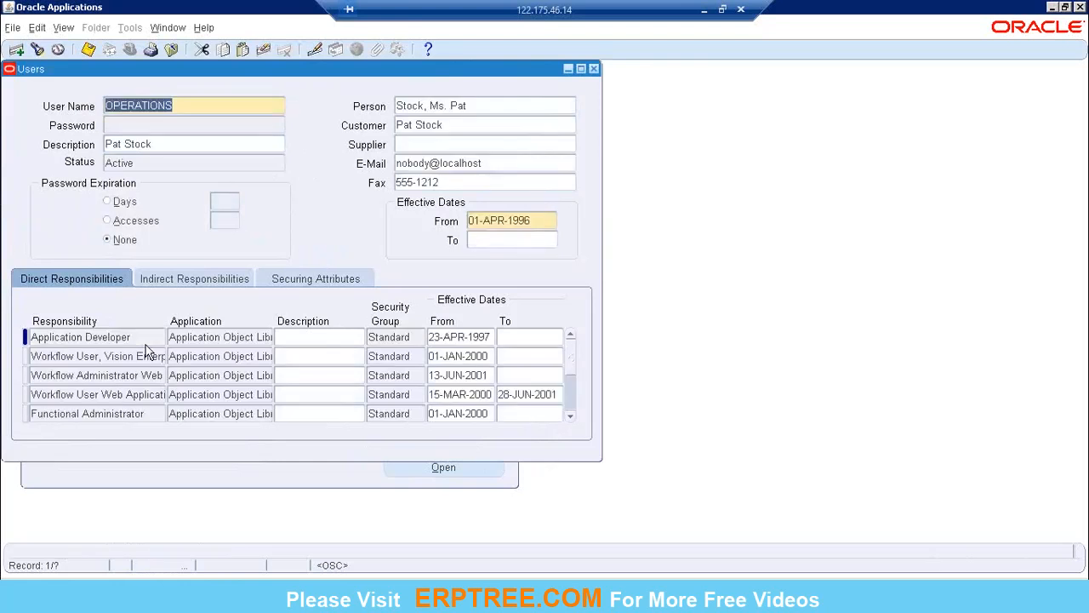
drag(290, 73, 549, 122)
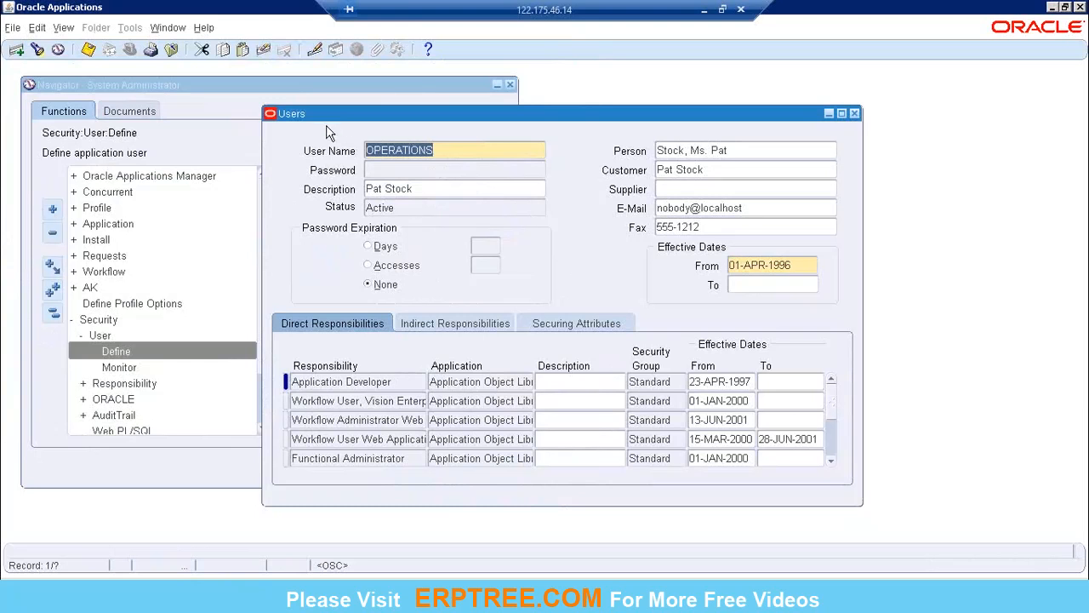
drag(622, 114, 706, 135)
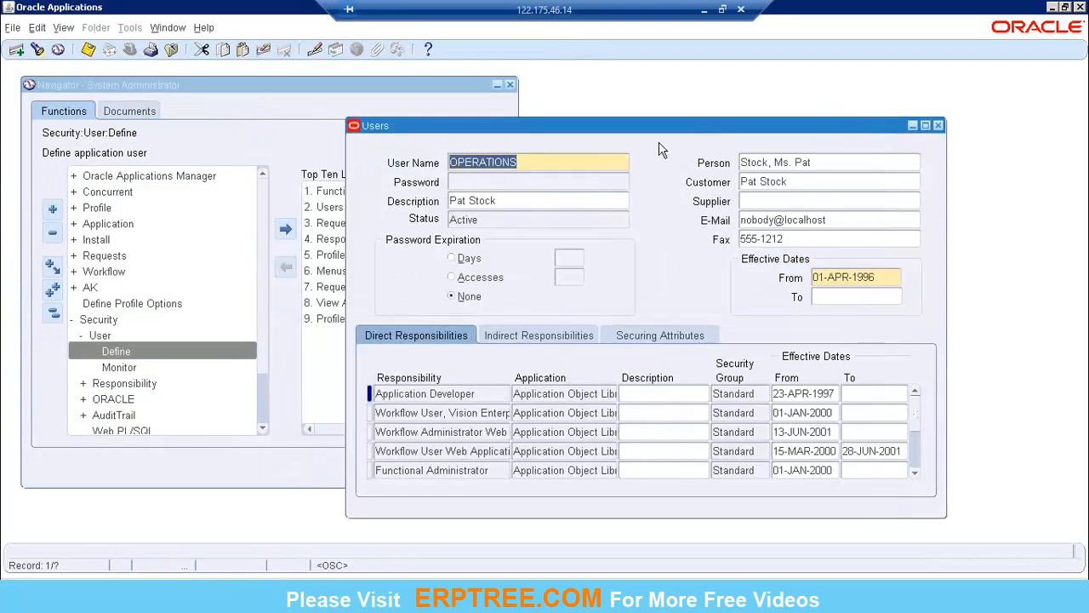
Step: Examine the OPERATIONS user's direct responsibilities, indirect responsibilities and securing attributes
click(437, 396)
click(452, 414)
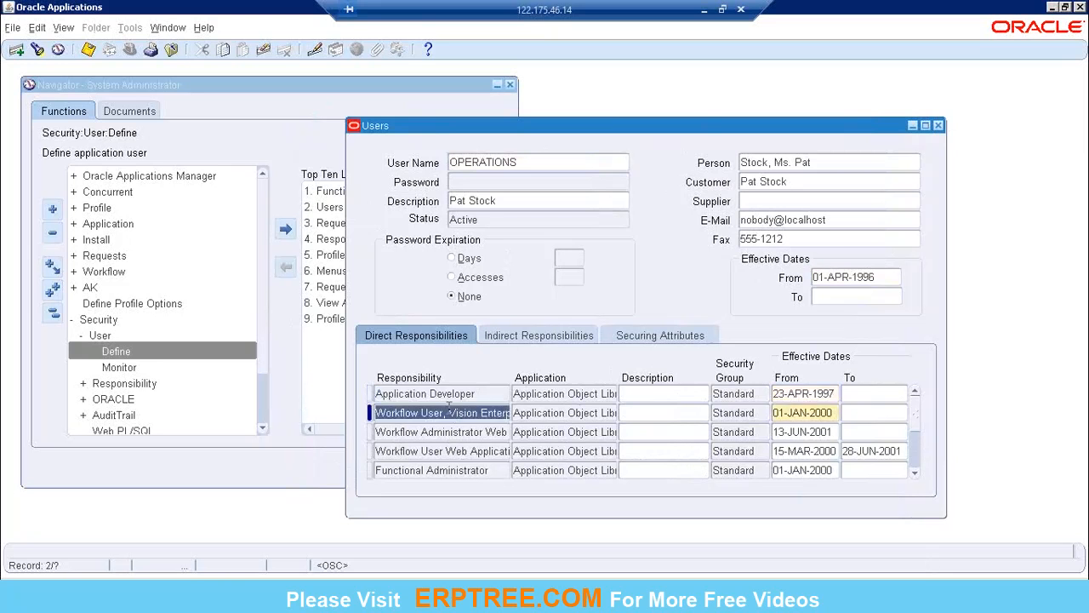
click(458, 434)
click(459, 451)
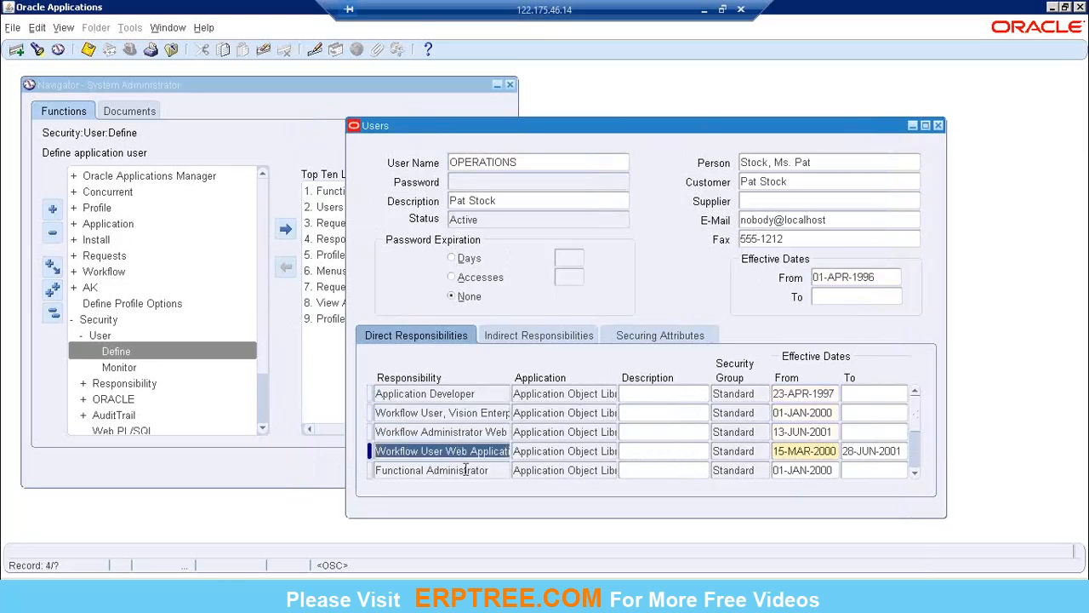
click(467, 469)
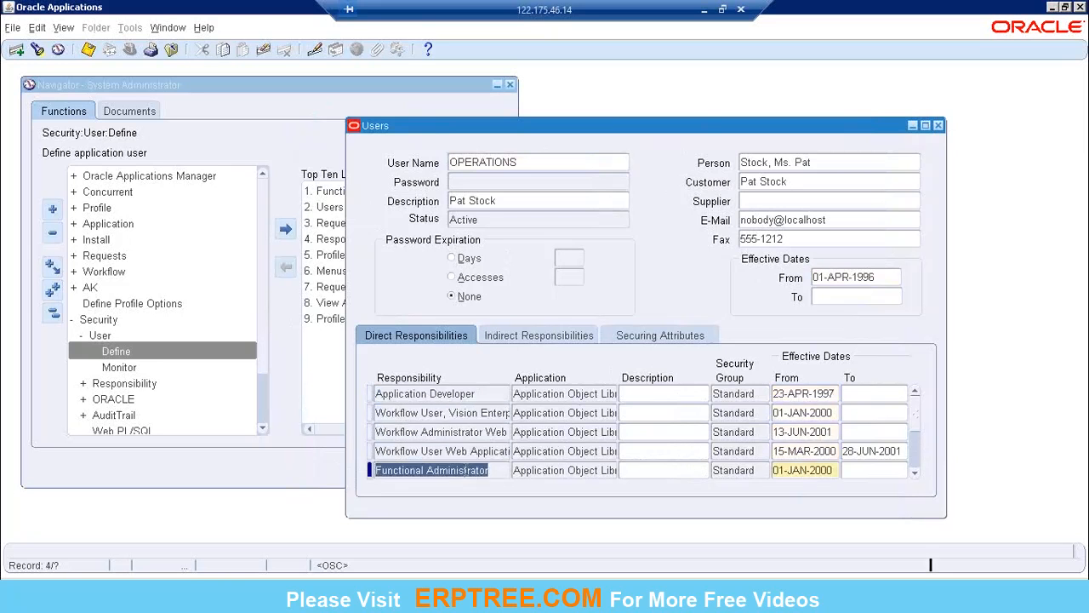
click(524, 342)
click(640, 340)
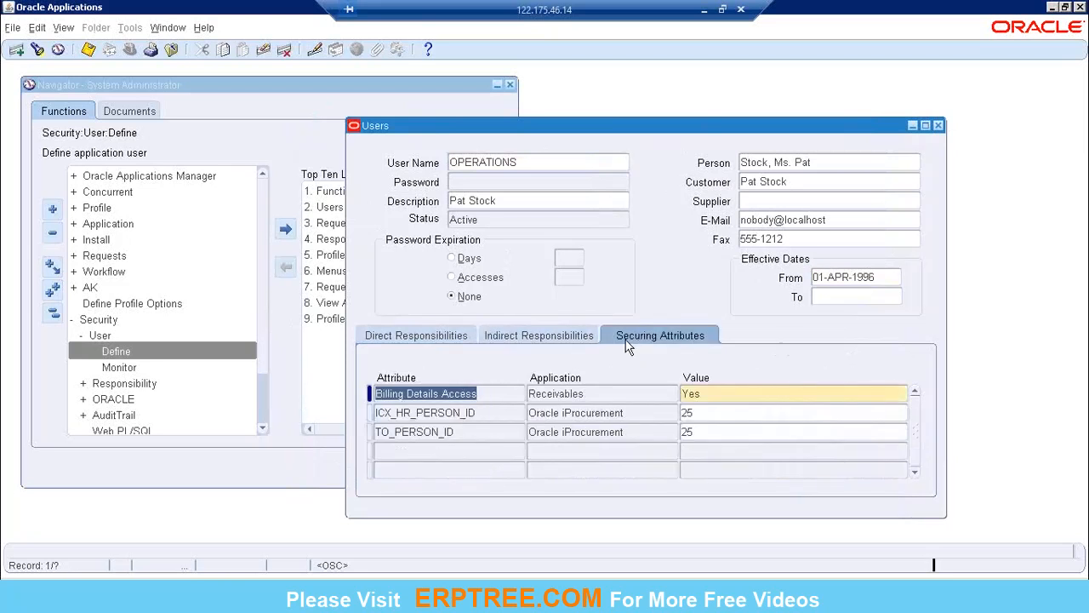
click(387, 338)
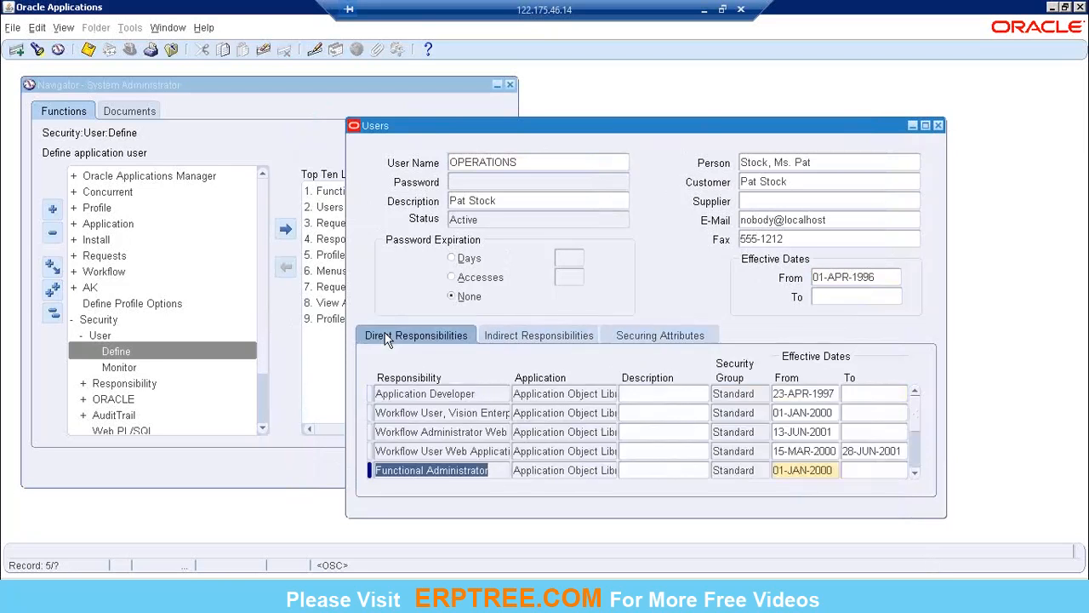
click(421, 393)
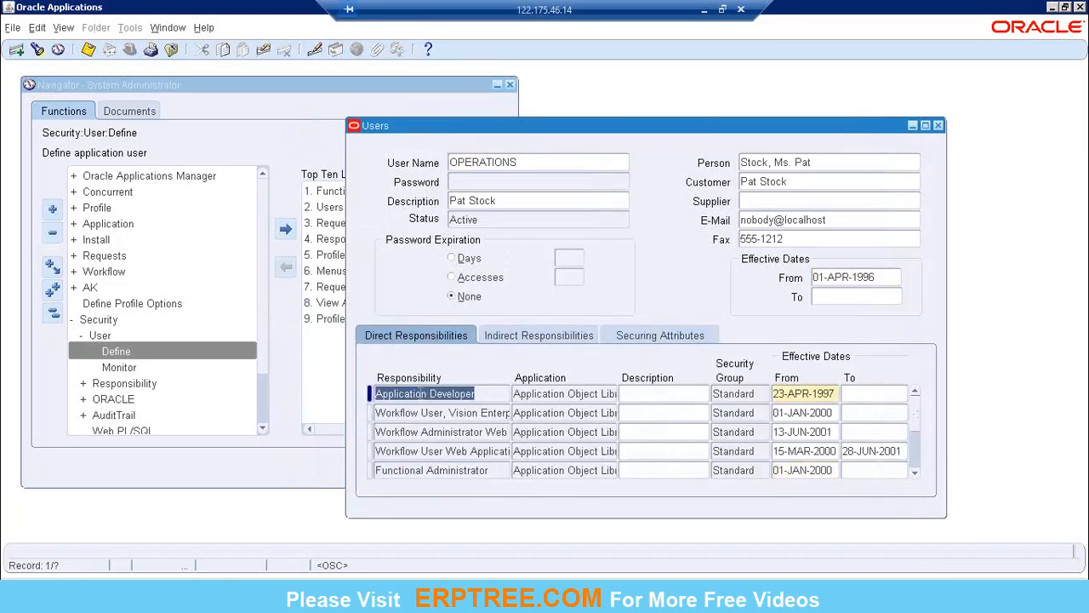
click(425, 410)
click(428, 431)
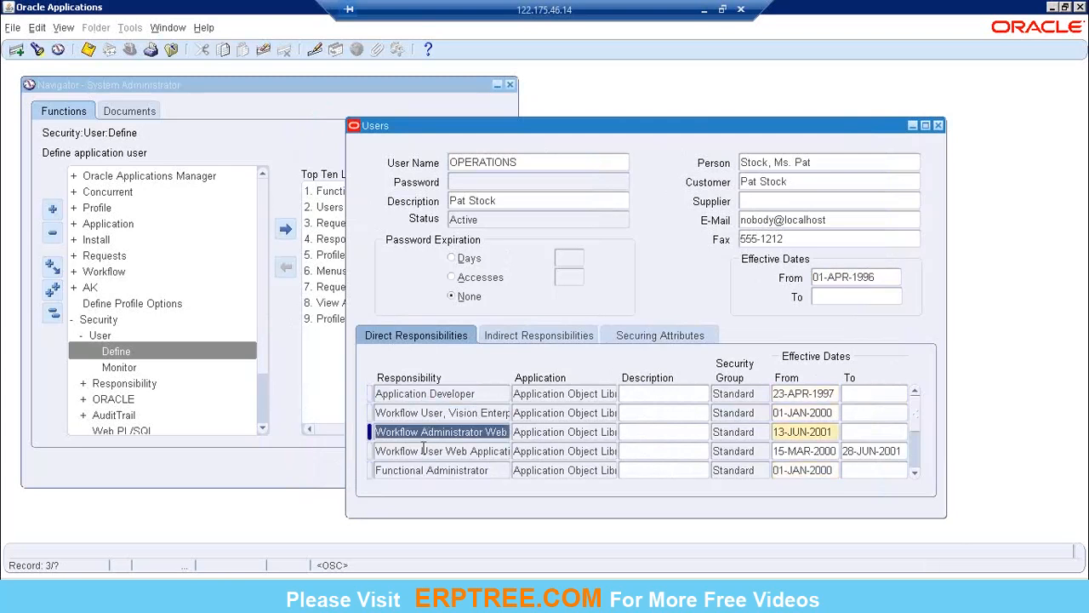
click(422, 449)
click(425, 466)
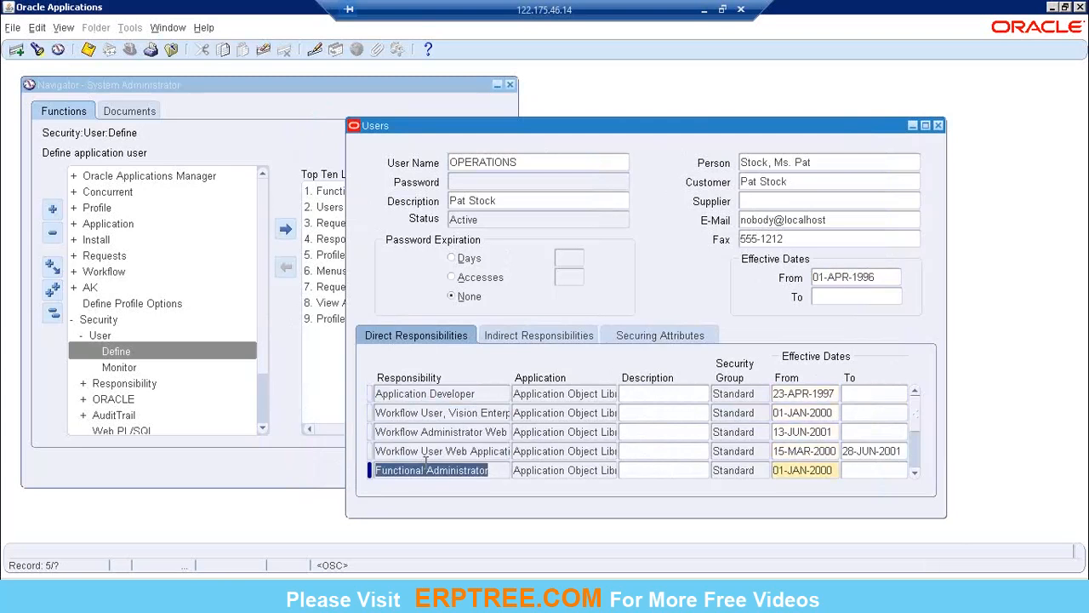
Step: Insert a new direct responsibility row below Application Developer, and open and cancel its list of responsibilities
click(452, 394)
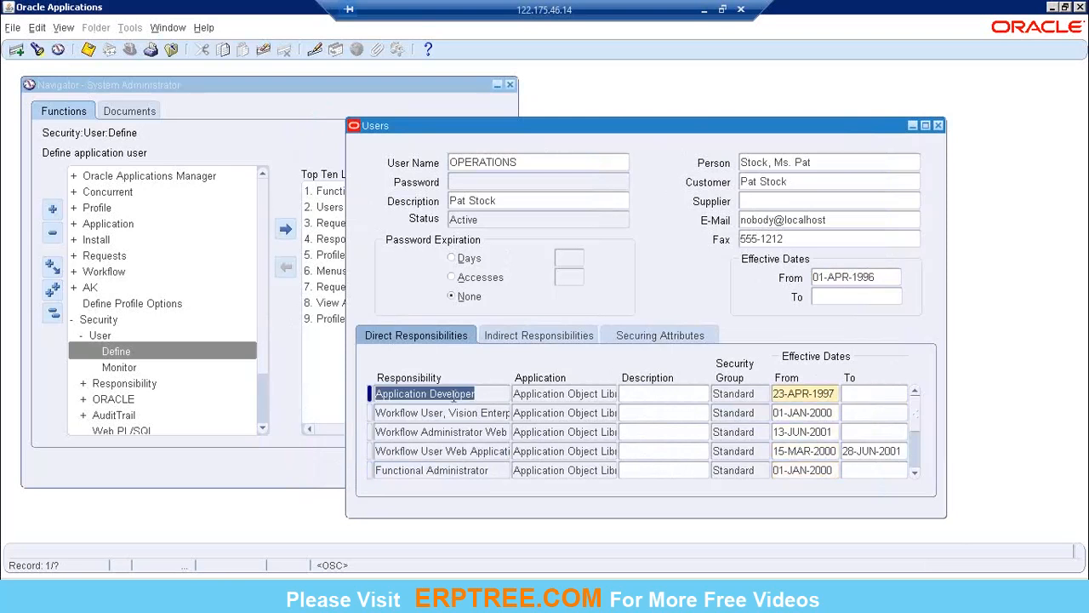
click(16, 50)
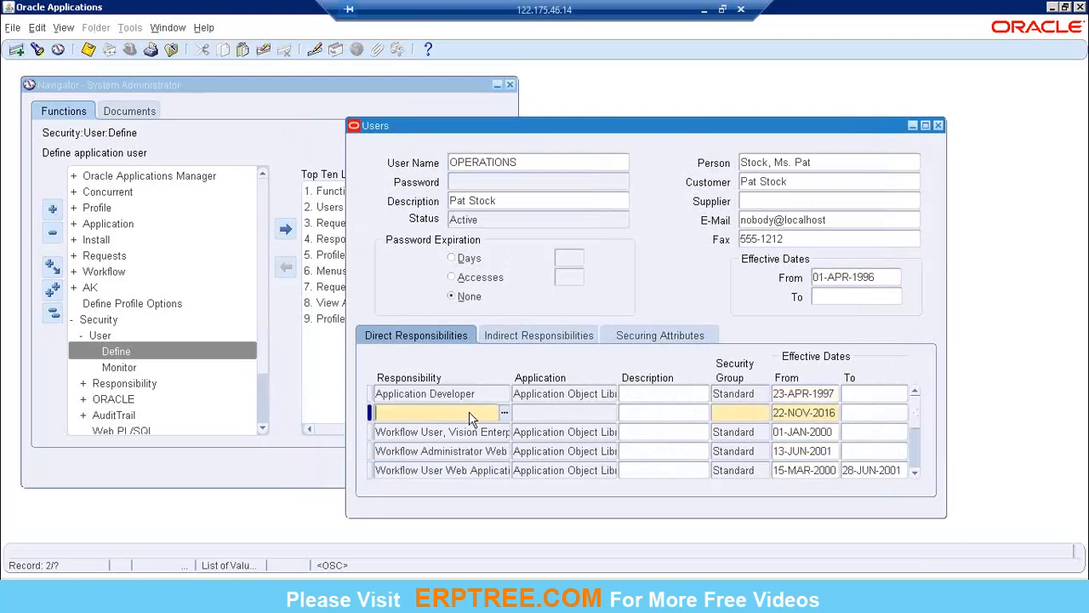
click(503, 414)
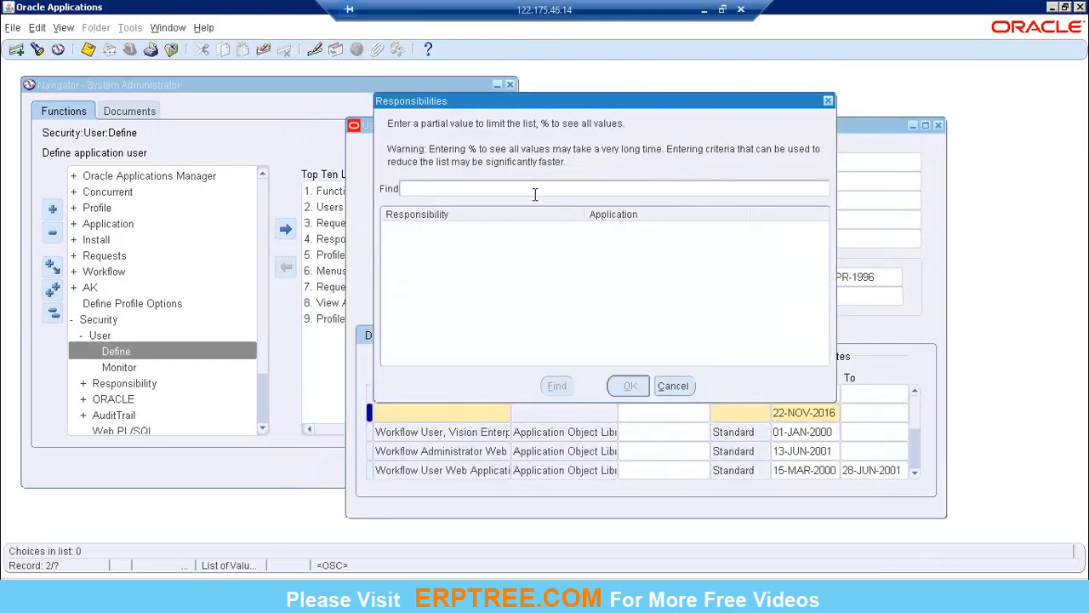
click(673, 387)
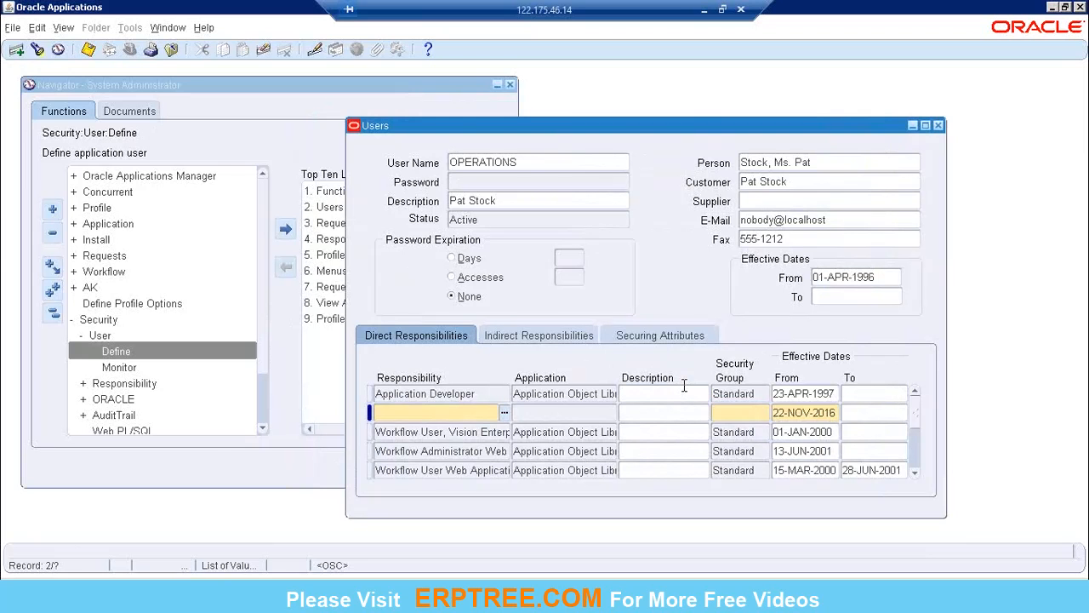
Step: Search the new row's responsibility list with % and %MENU%, and cancel the list without choosing a responsibility
click(503, 416)
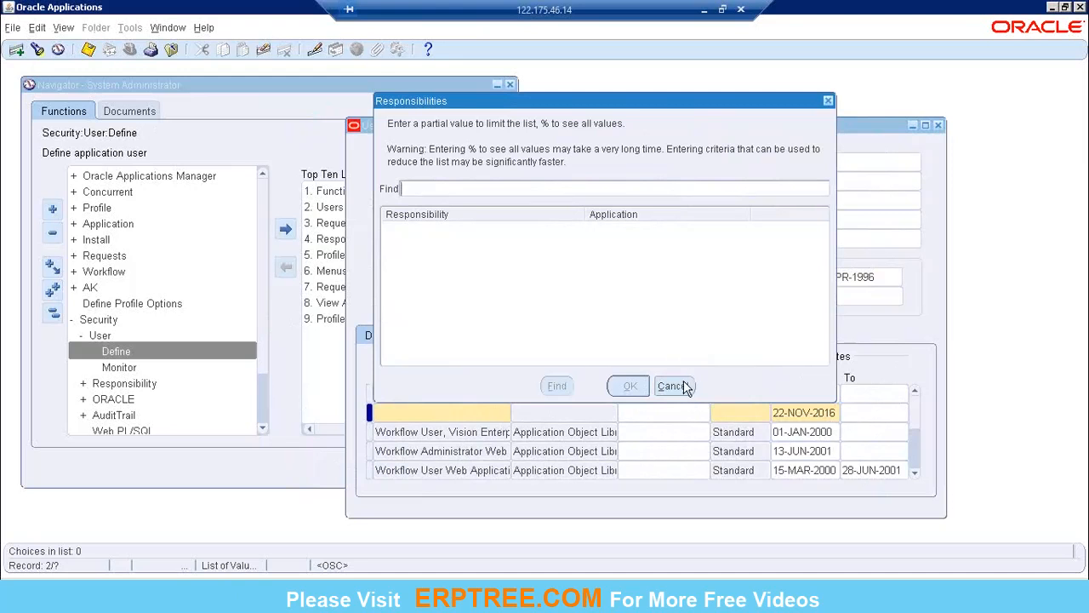
text(%)
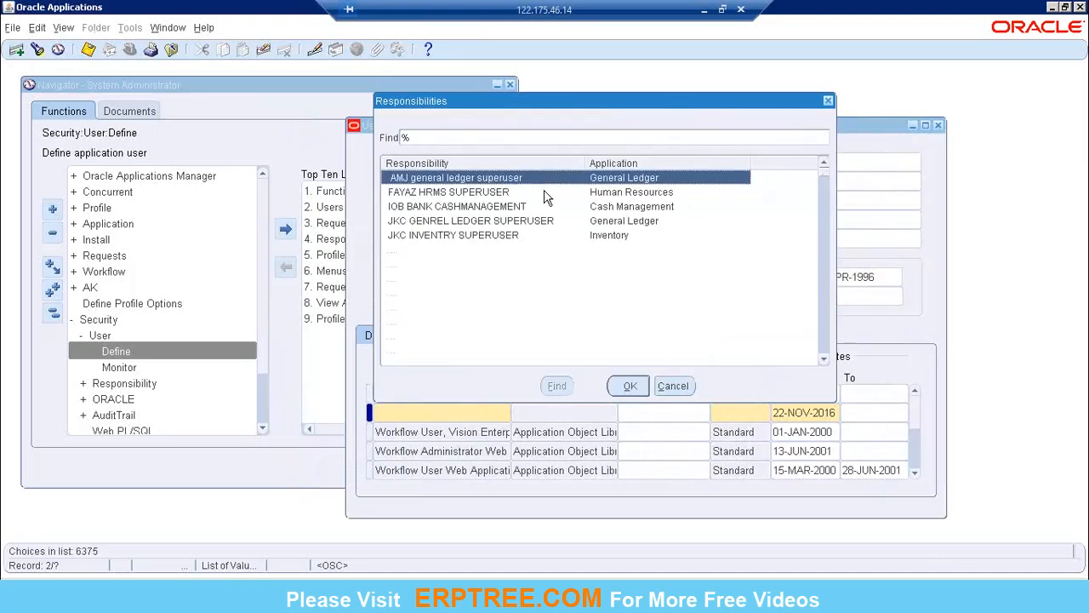
double_click(407, 135)
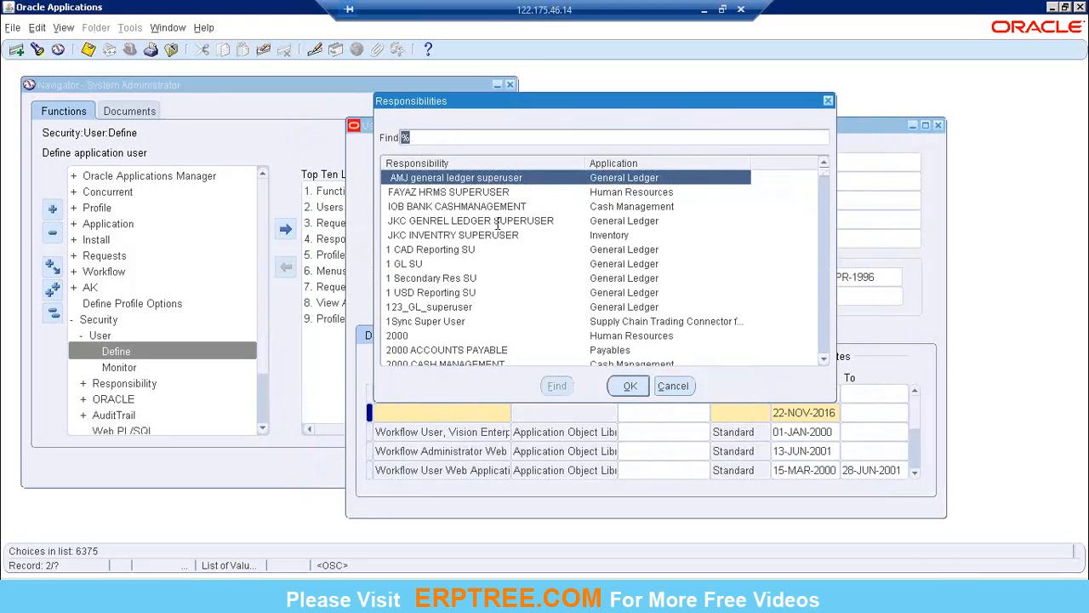
click(429, 140)
text(MENU%)
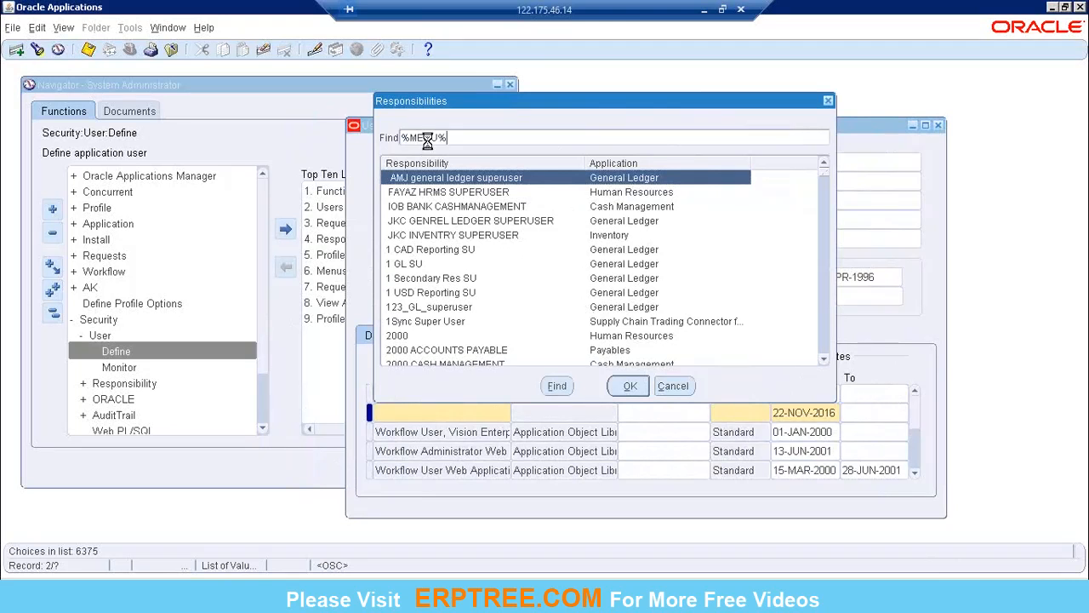
key(Return)
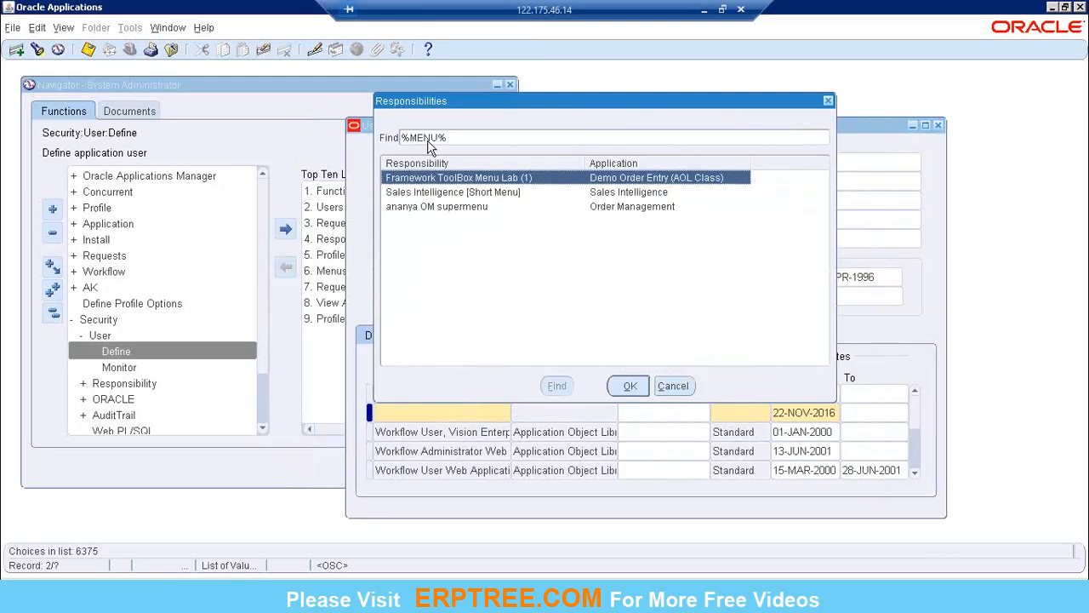
click(676, 385)
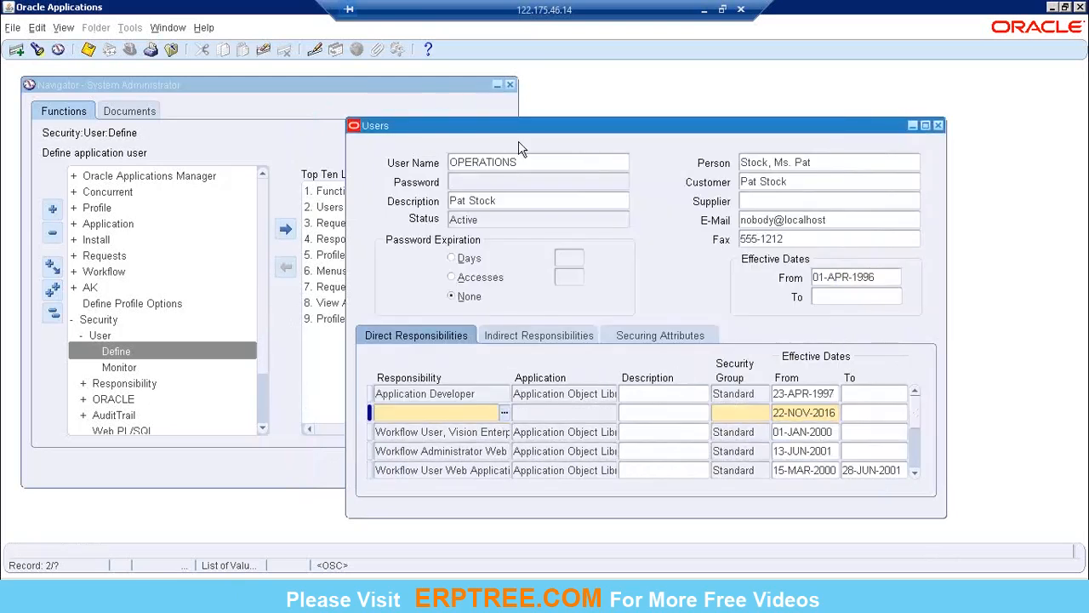
Step: Discard the blank responsibility row, and close the Users form and all expanded navigator branches
click(262, 51)
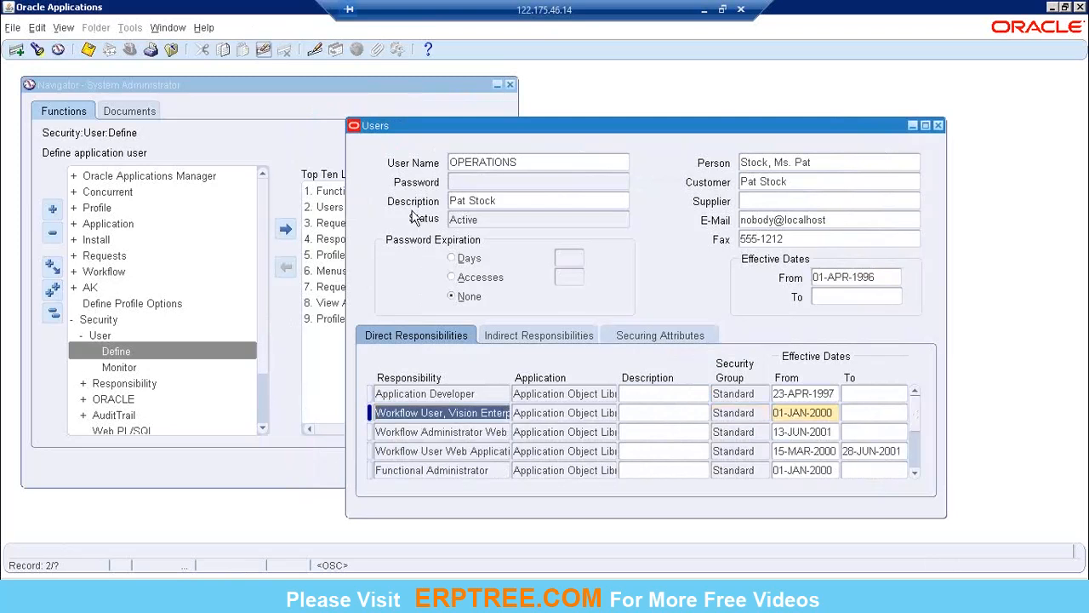
click(938, 126)
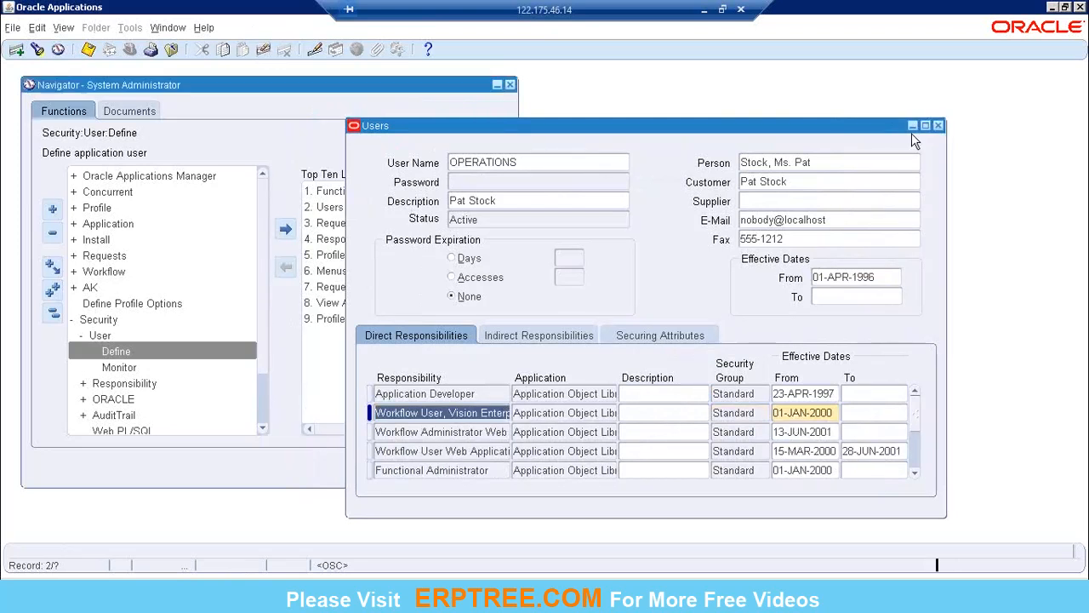
click(51, 314)
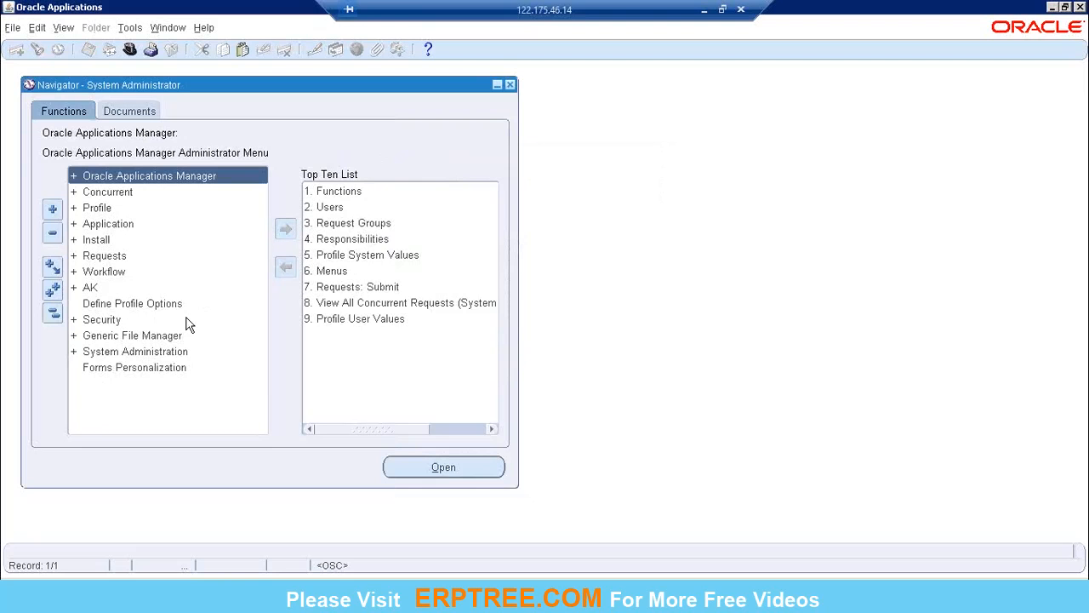
Step: Switch to the Book1 workbook in Excel and enter the heading Application in cell A8
click(706, 10)
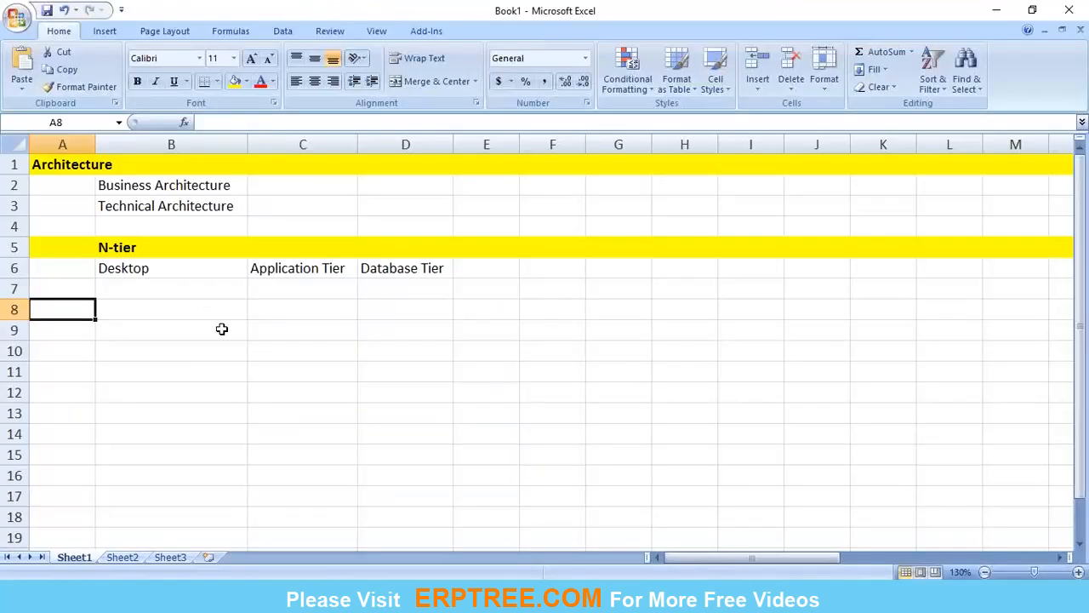
click(183, 328)
click(73, 310)
text(Application)
key(Return)
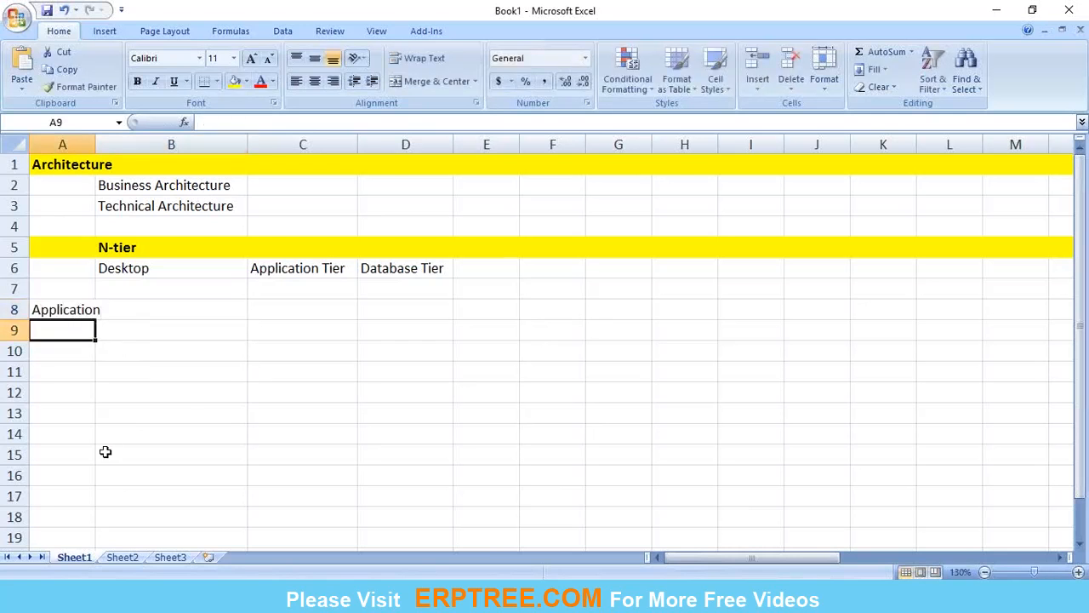
Step: List the finance modules GL, AP, AR, FA and CM in cells B9 to B13 under the Application heading
key(Right)
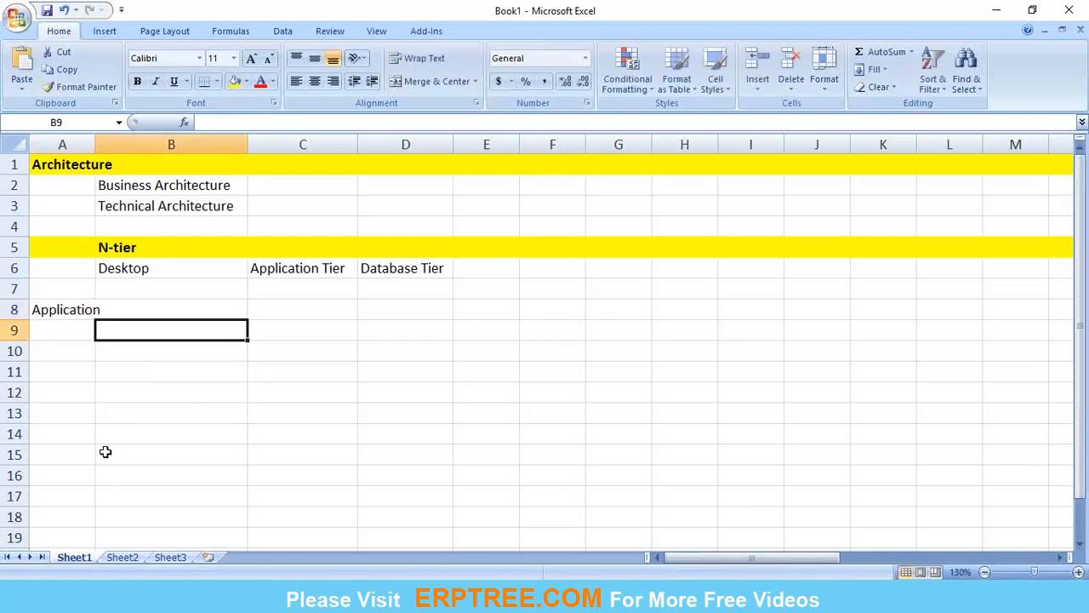
text(GL)
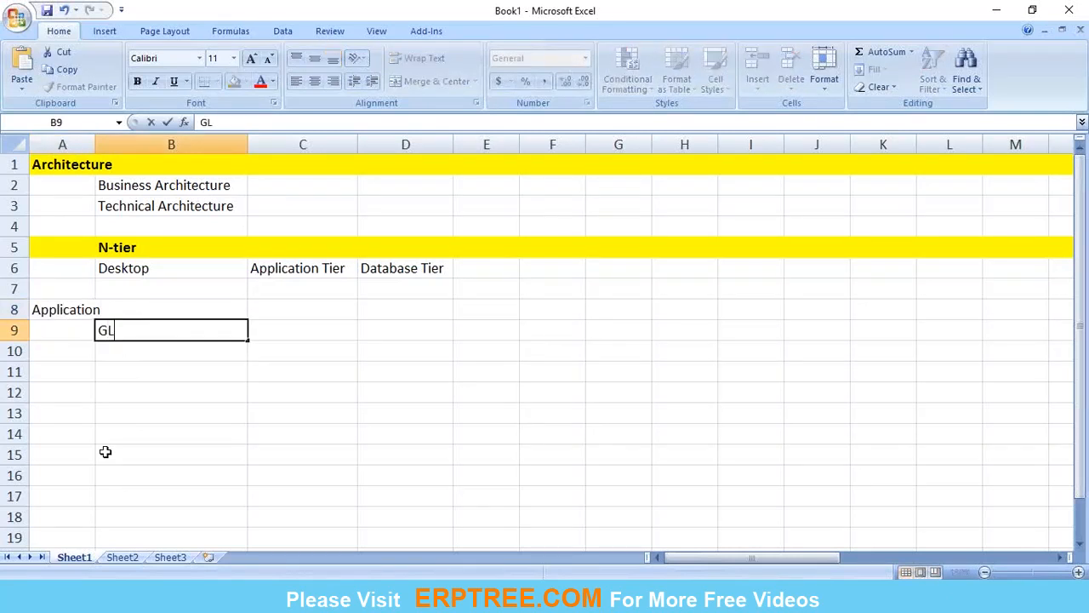
key(Return)
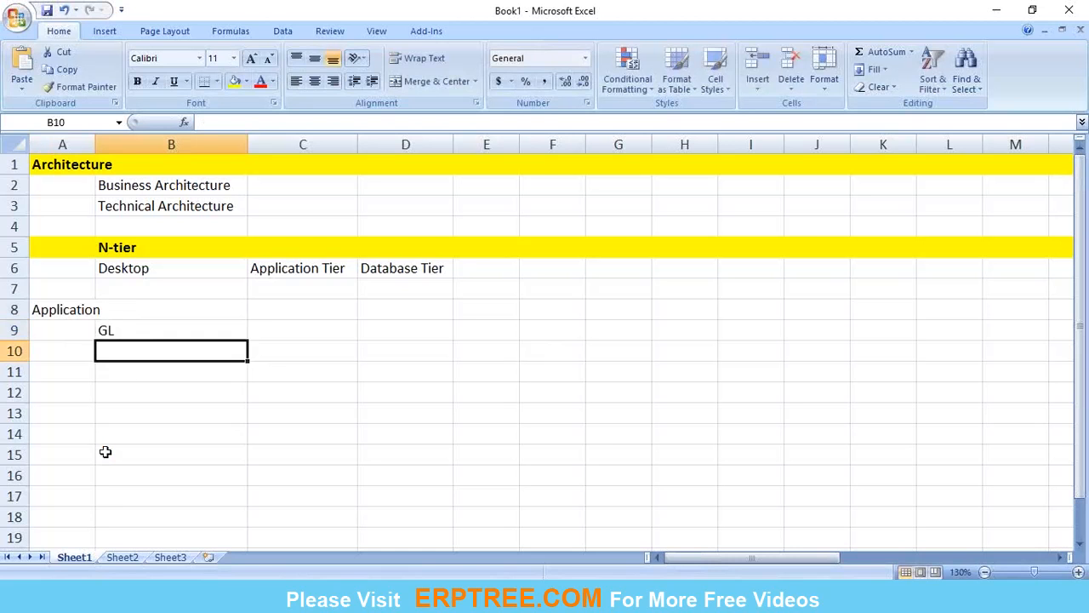
text(AP)
key(Return)
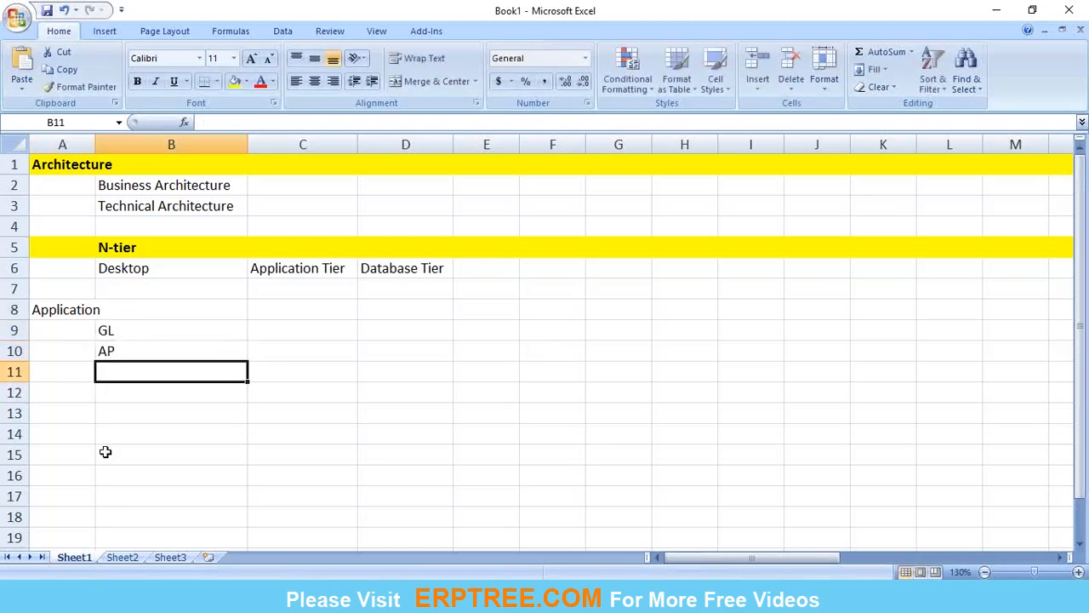
text(AR)
key(Return)
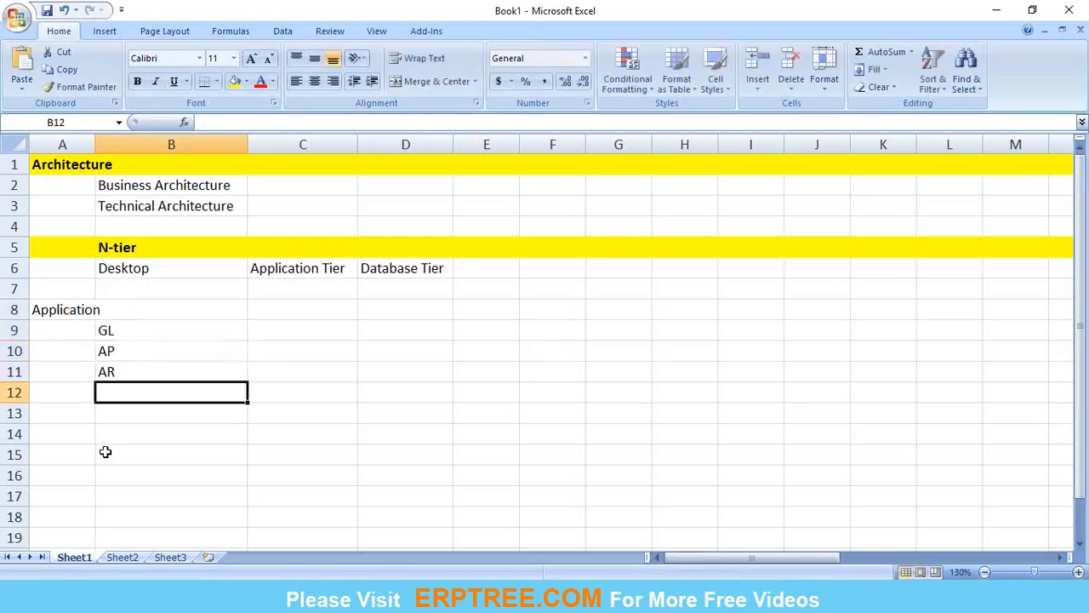
text(FA)
key(Return)
text(CM)
key(Return)
Step: Enter - Taxes (EbTaxes) in cell B14 below CM
text(- Tax)
key(BackSpace)
text(es (E)
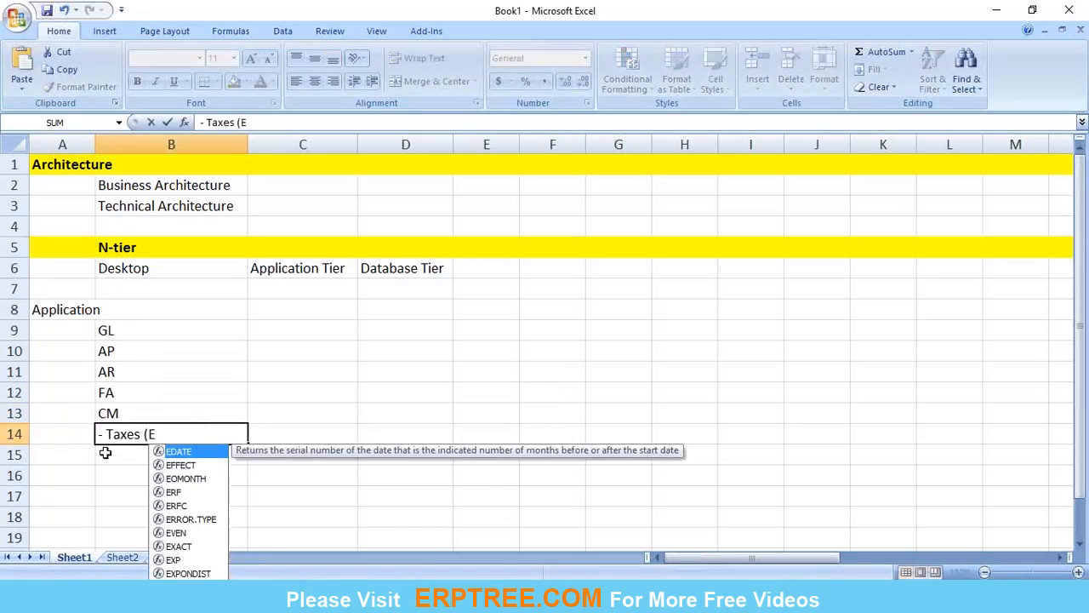
text(bTaxes)
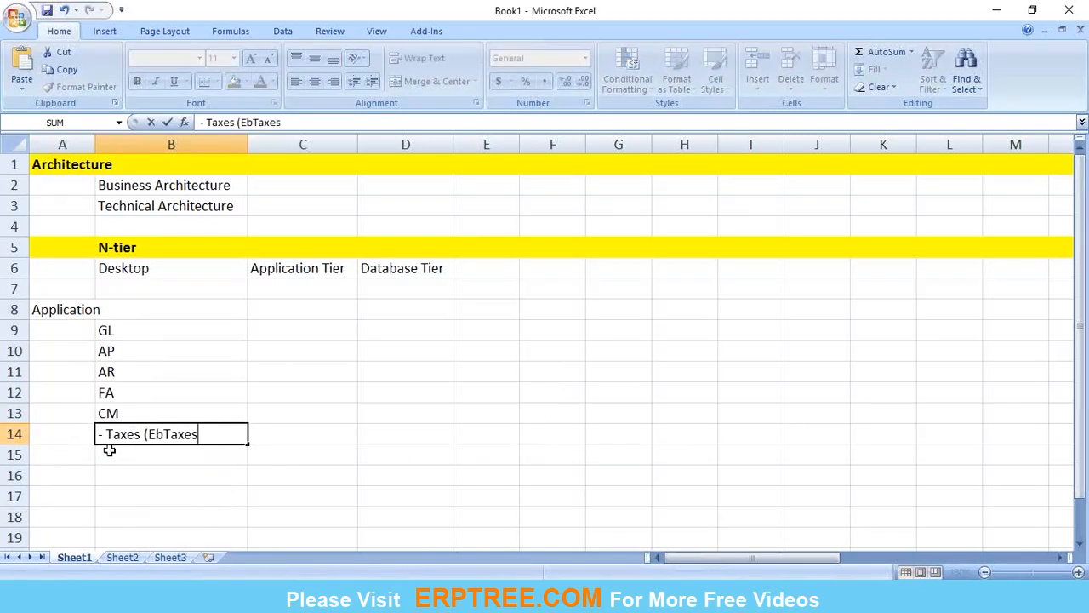
text())
key(Return)
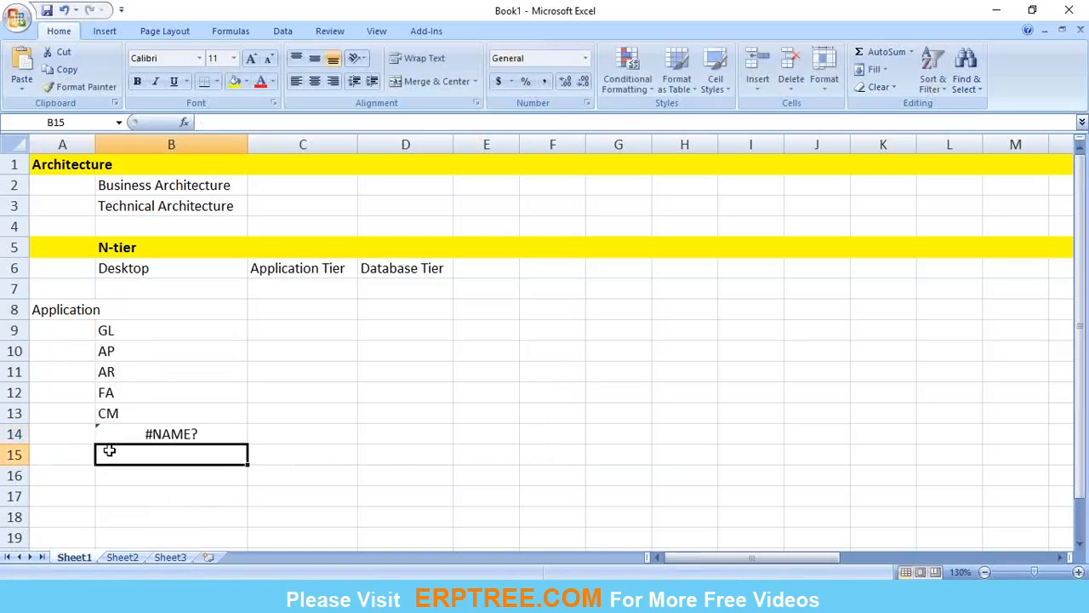
Step: Turn the - Taxes (EbTaxes) entry in B14 into plain text with a leading apostrophe
click(126, 435)
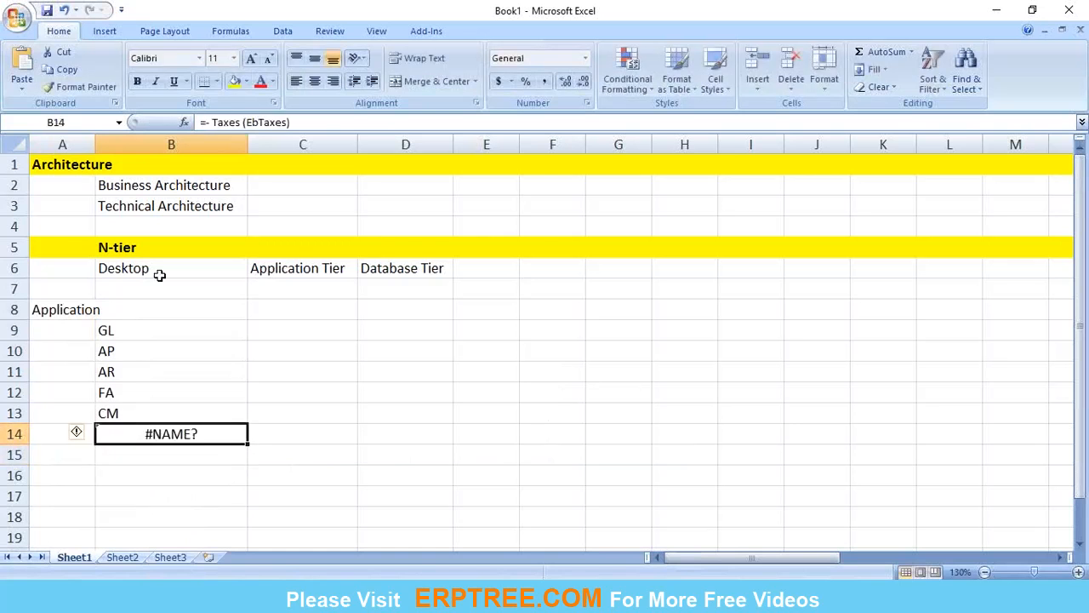
click(205, 124)
text('-)
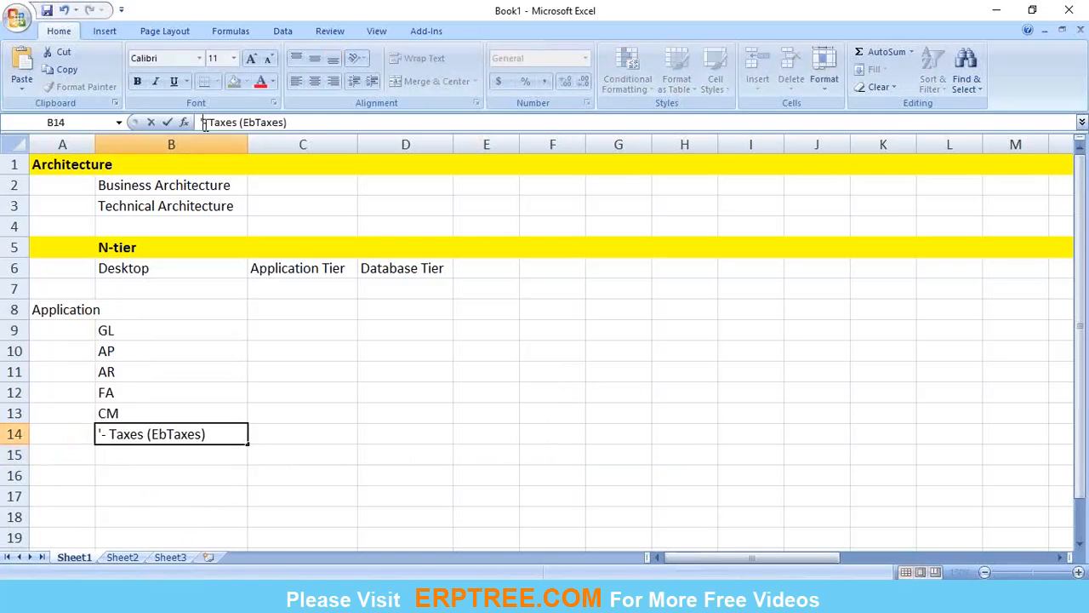
key(Return)
Step: Enter - SLA as plain text in cell B15, using a leading apostrophe and a space before the dash
text(-)
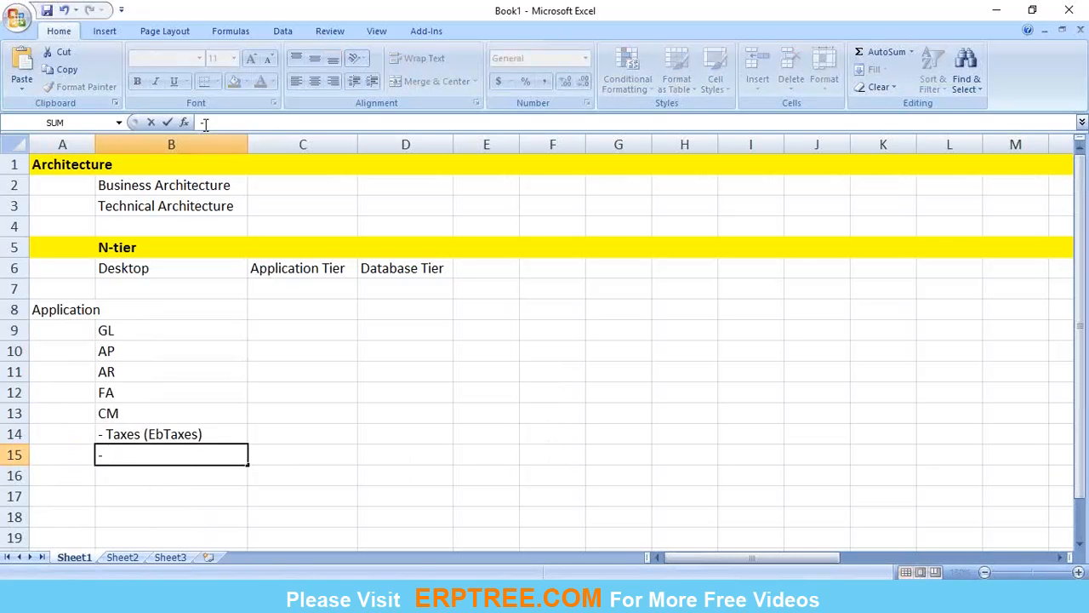
key(BackSpace)
key(BackSpace)
key(Escape)
text(' - SLA)
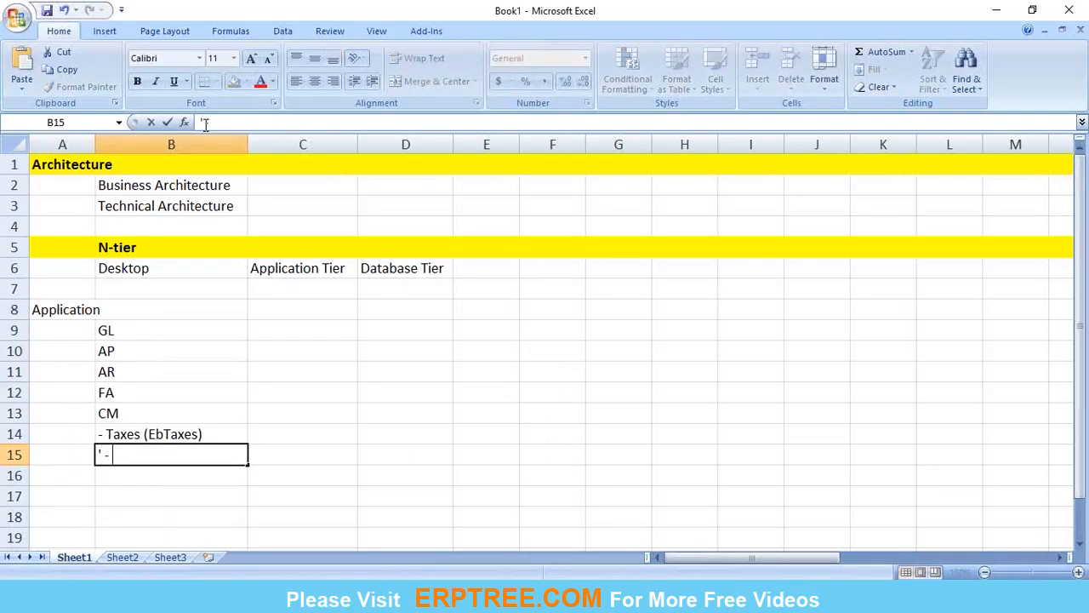
key(Return)
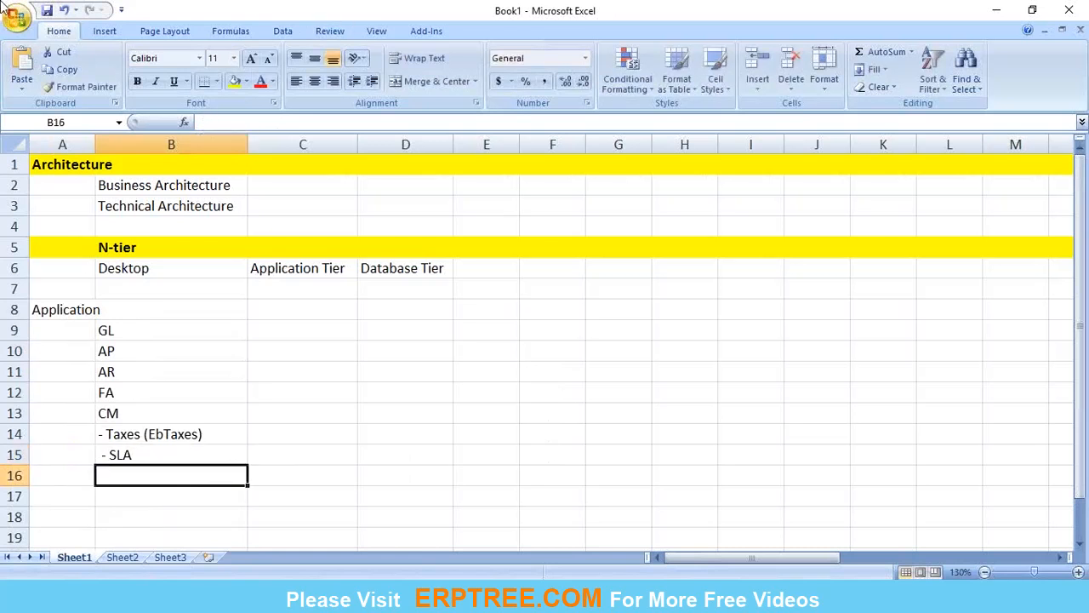
Step: Format the whole Application heading row 8 as bold with a yellow fill
click(15, 309)
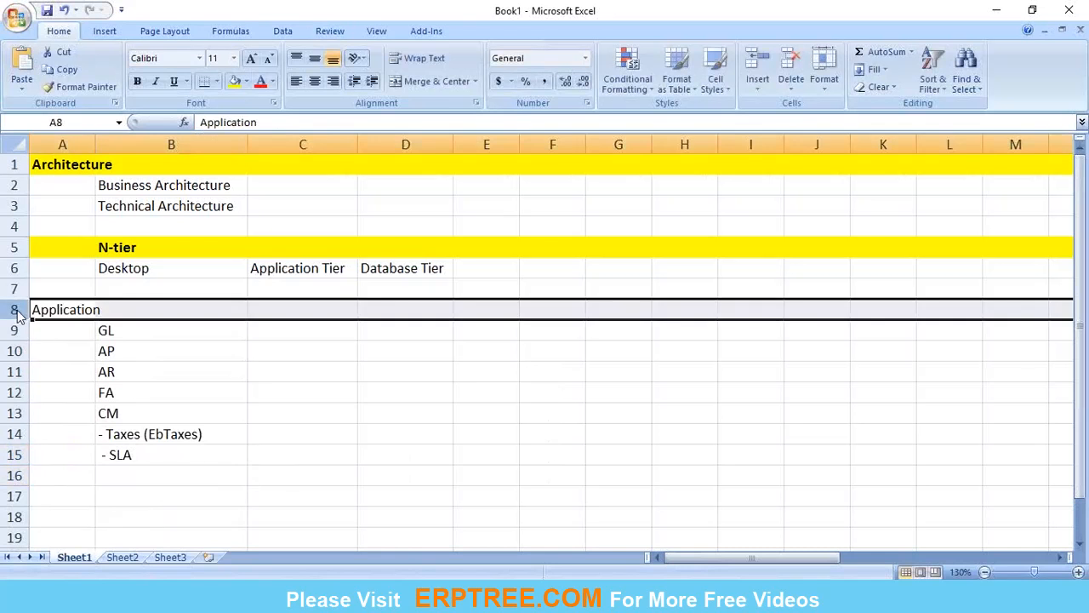
click(137, 82)
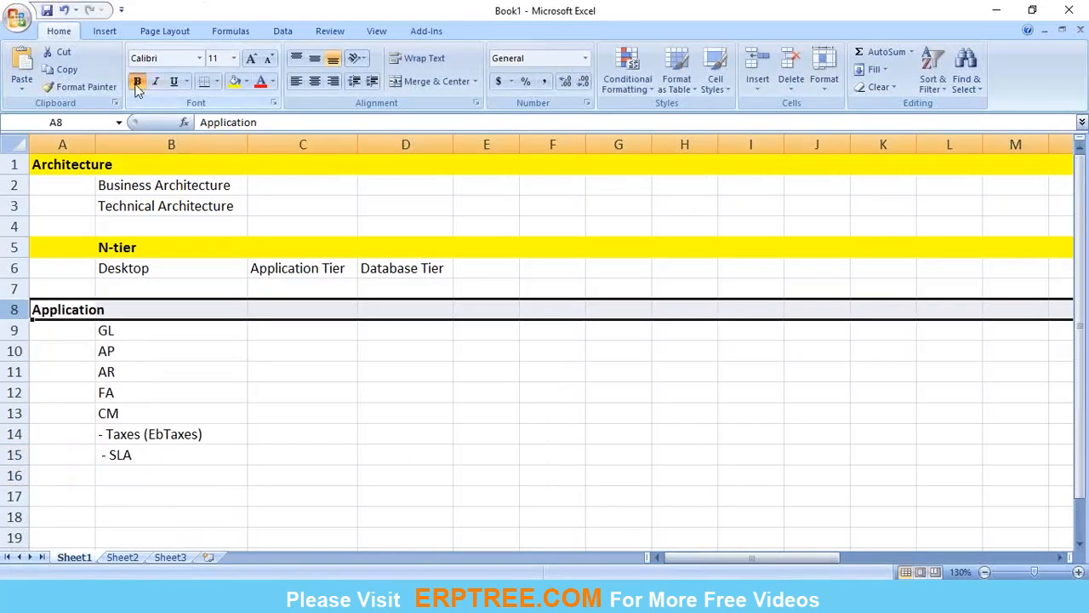
click(234, 81)
click(253, 412)
click(170, 385)
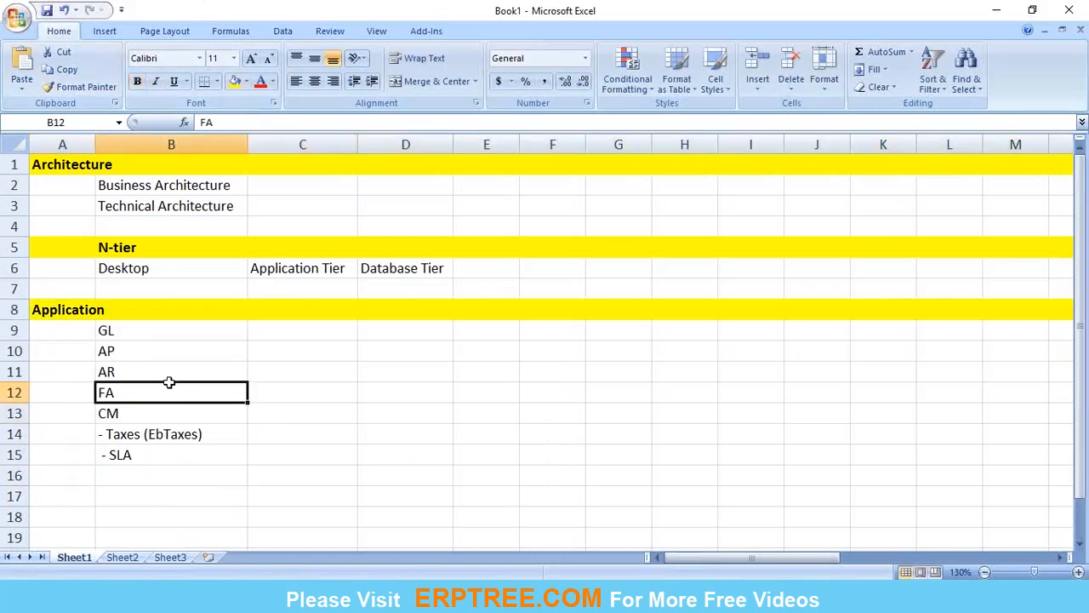
Step: Enter Purchasing in cell C10 beside AP
click(200, 350)
click(265, 351)
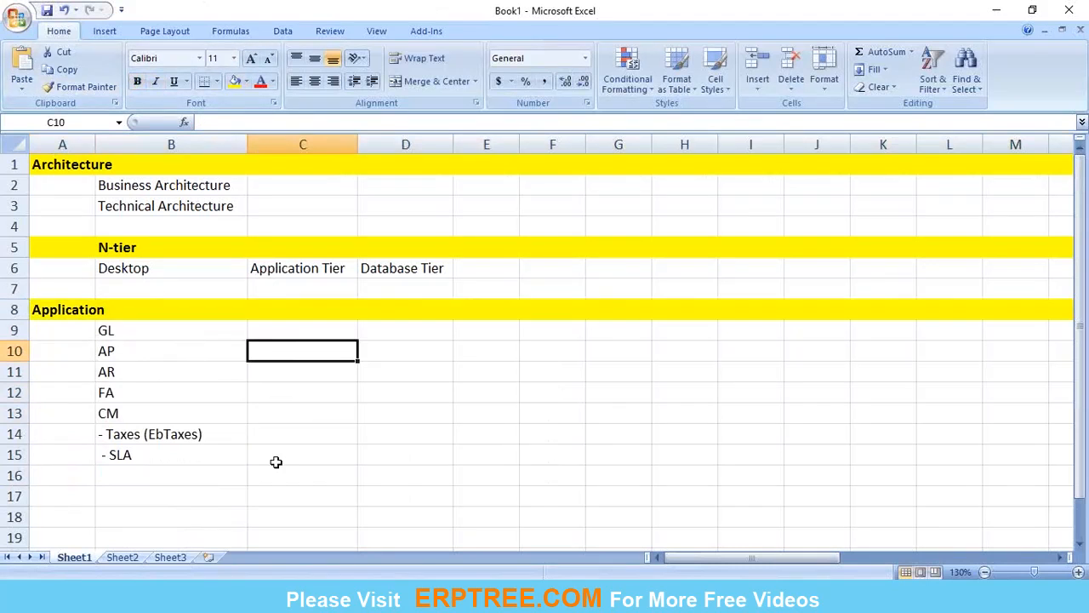
text(P)
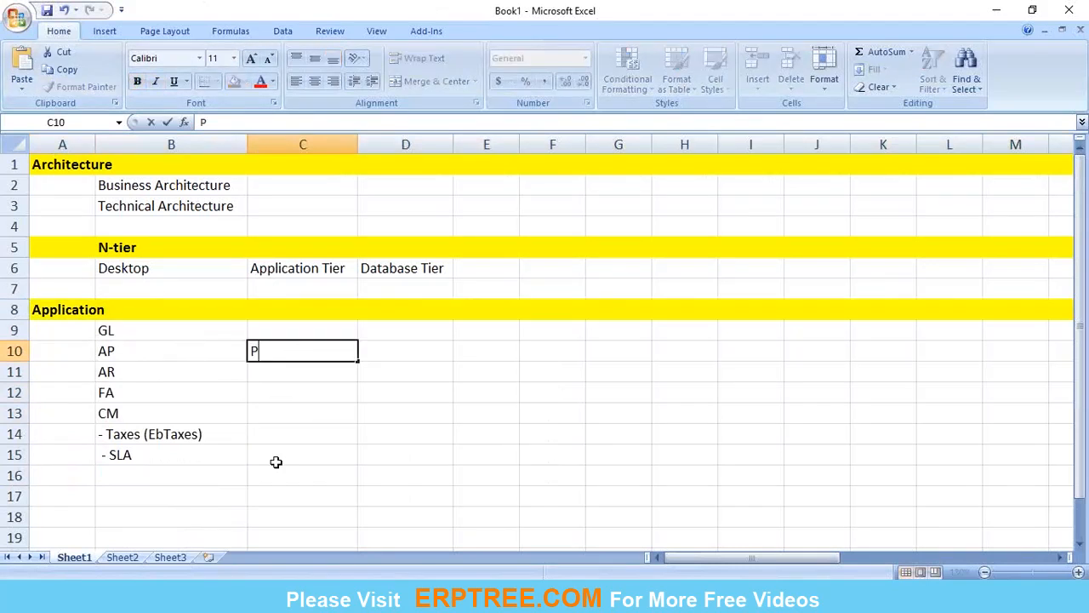
text(urchasing)
key(Return)
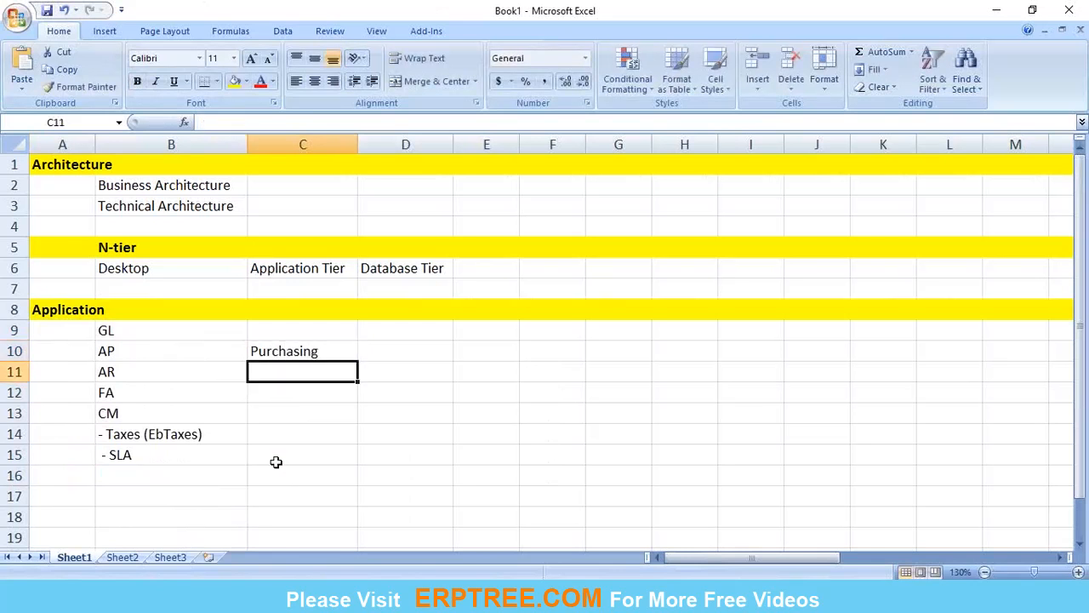
click(266, 349)
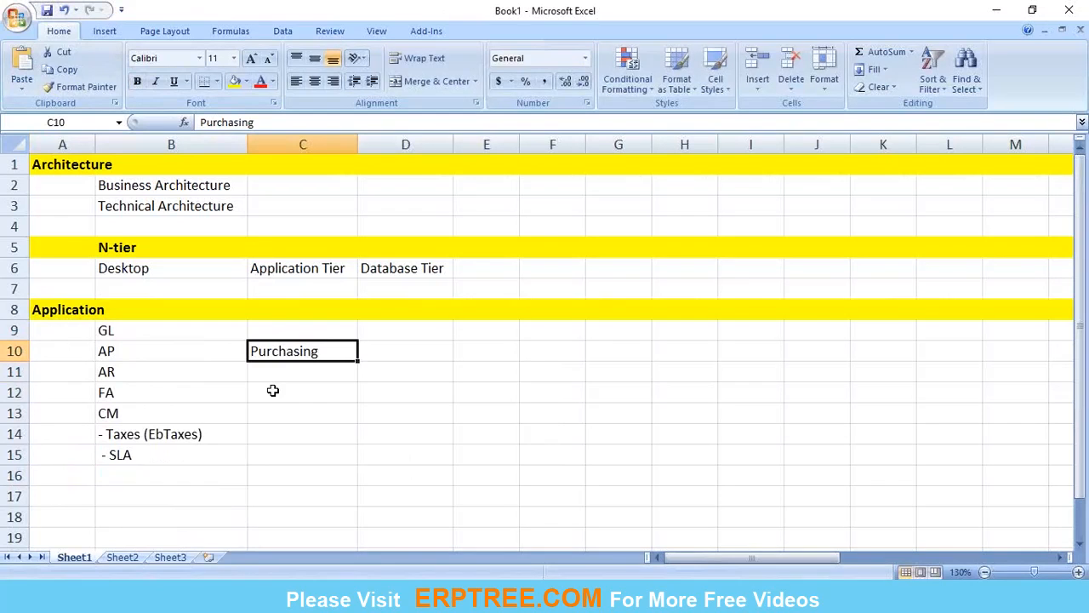
Step: Enter Order Management in cell C11 beside AR
click(273, 370)
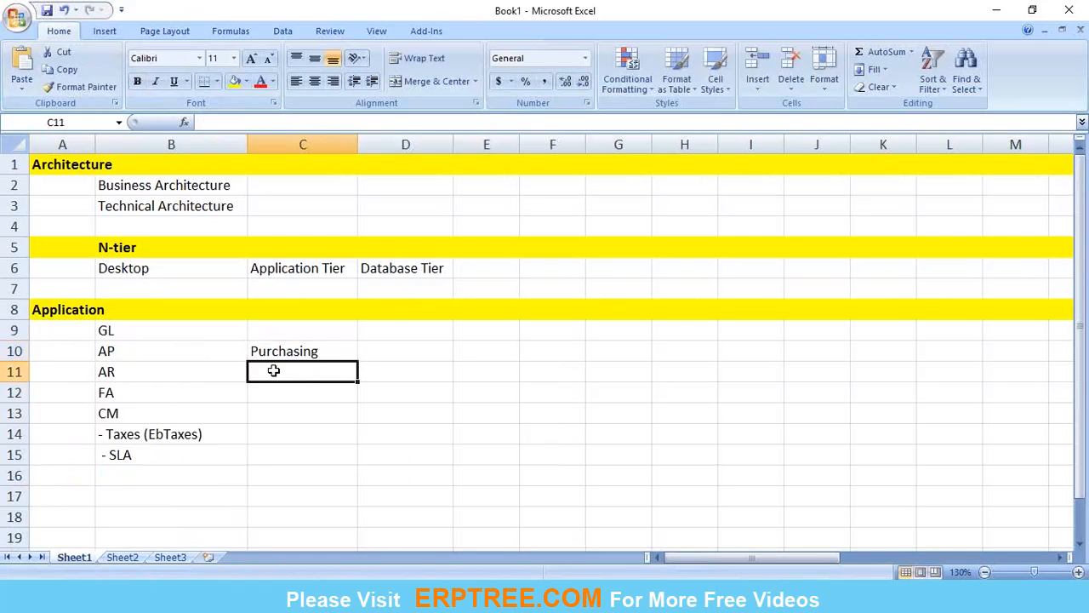
click(164, 372)
click(288, 372)
text(Order Managemen)
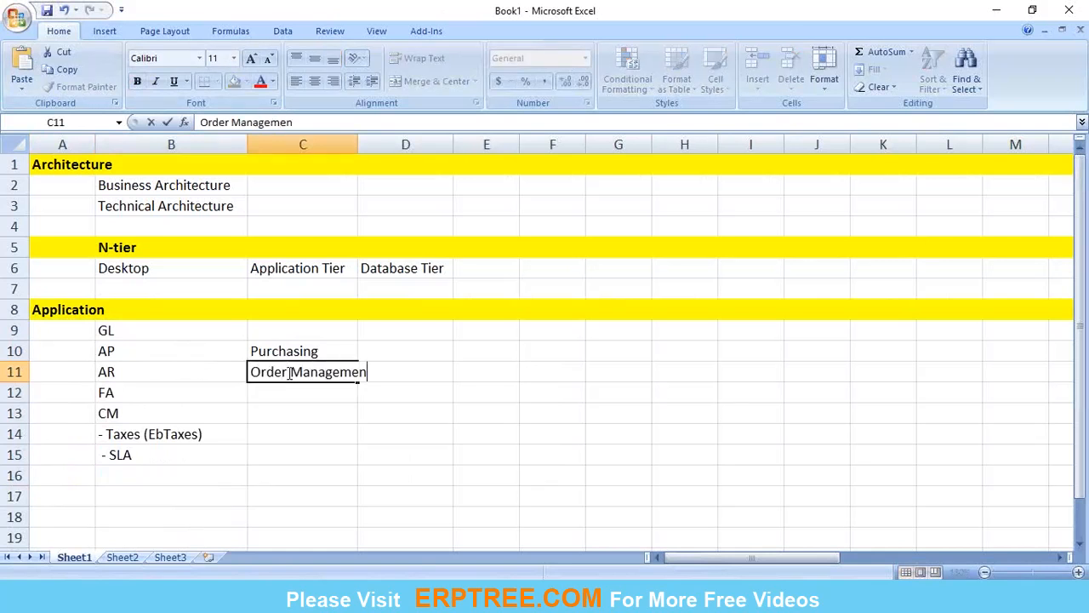
text(t)
key(Return)
Step: Auto-fit the width of column C to the Order Management entry
click(290, 372)
click(285, 396)
click(283, 372)
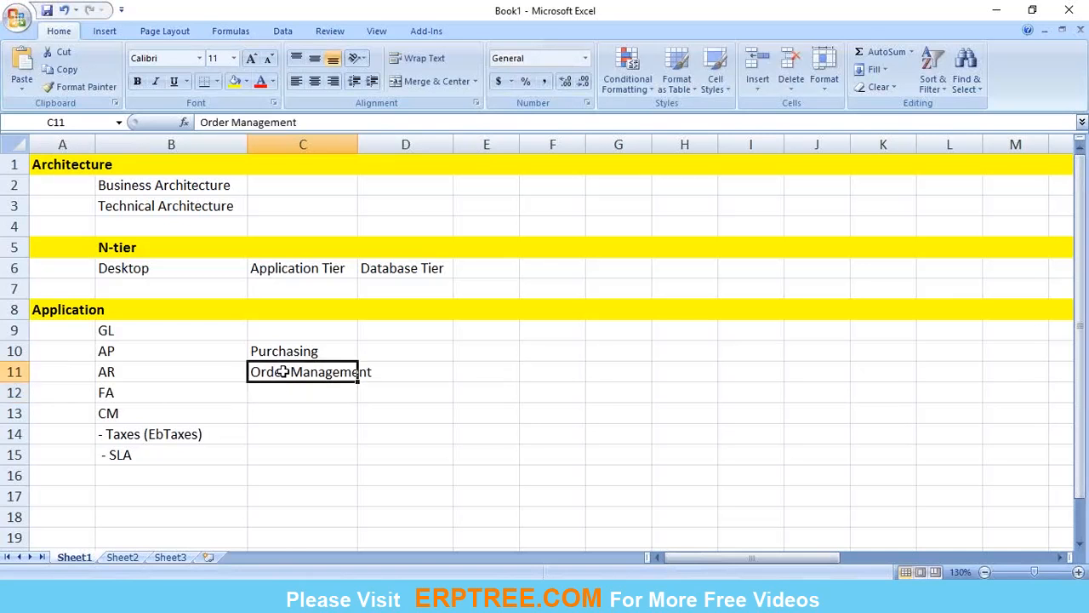
double_click(358, 140)
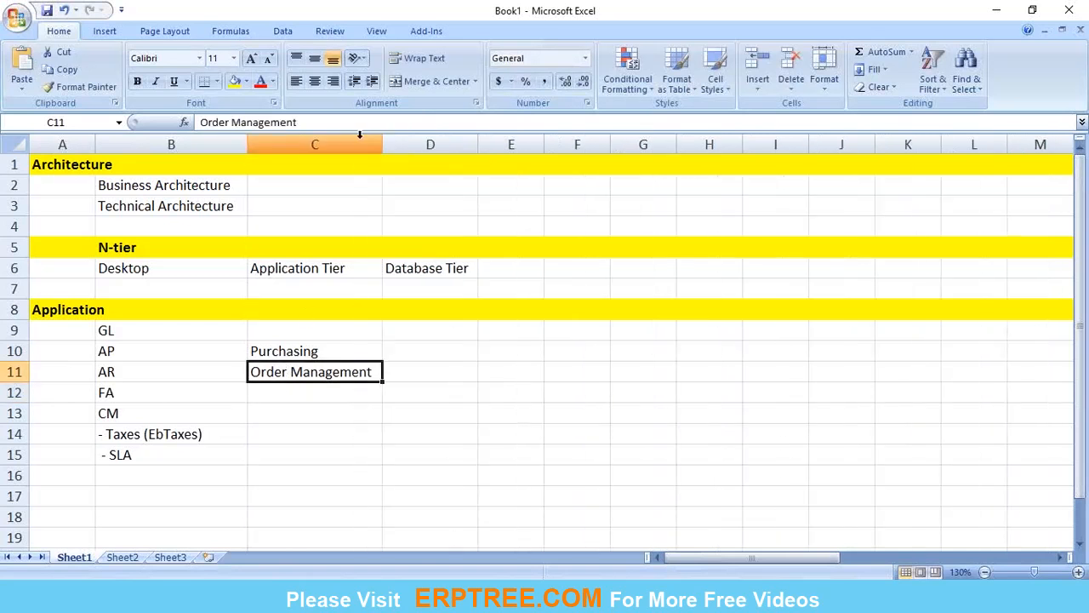
click(288, 330)
click(138, 374)
click(308, 366)
click(302, 396)
click(304, 372)
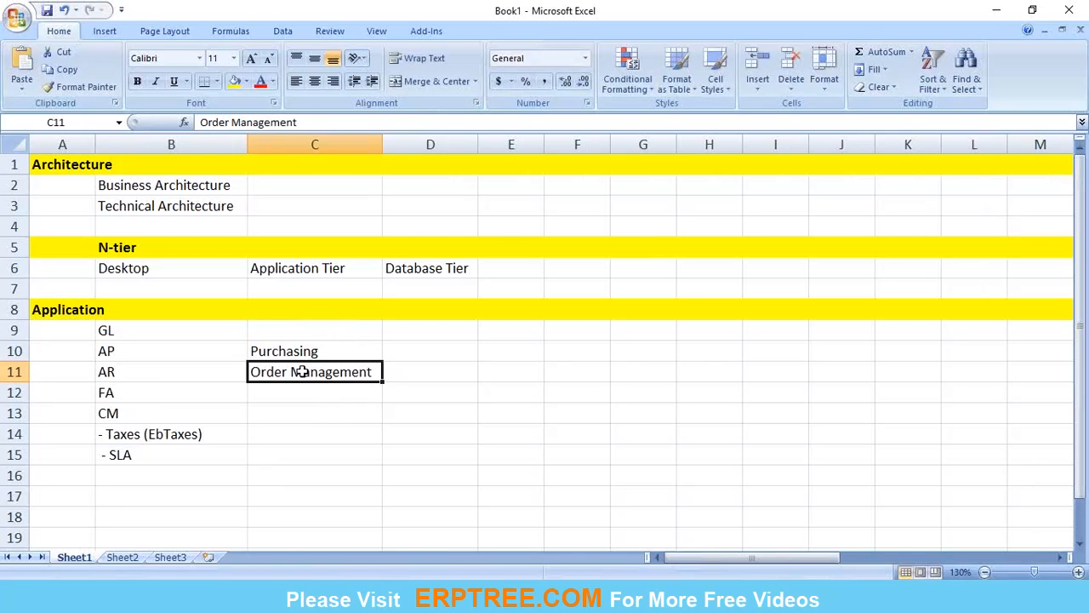
drag(294, 371, 184, 367)
click(259, 396)
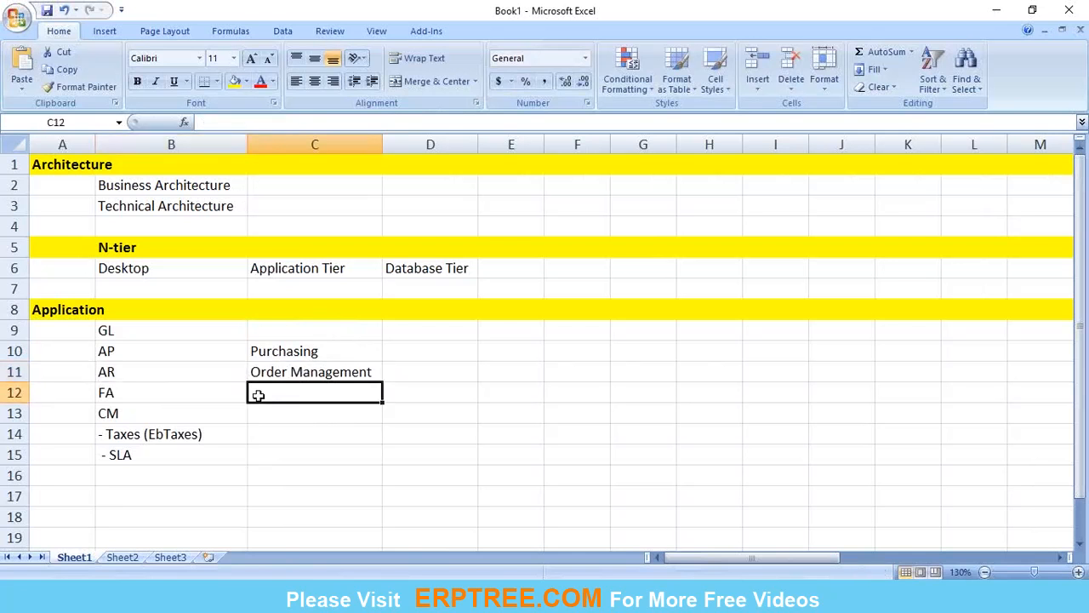
click(295, 368)
click(293, 402)
key(Left)
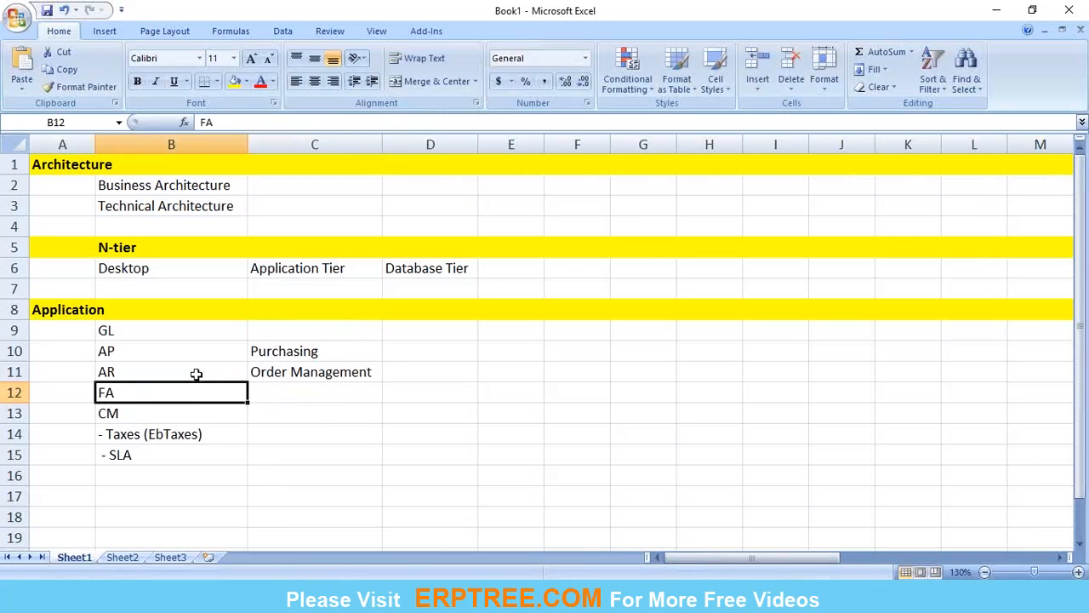
click(173, 344)
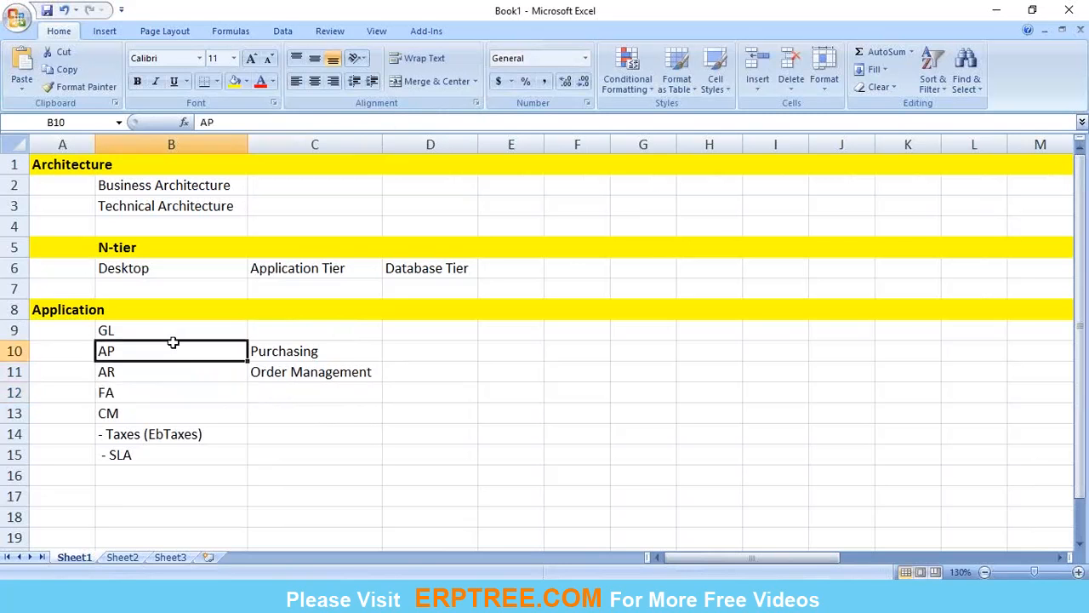
click(159, 390)
click(157, 410)
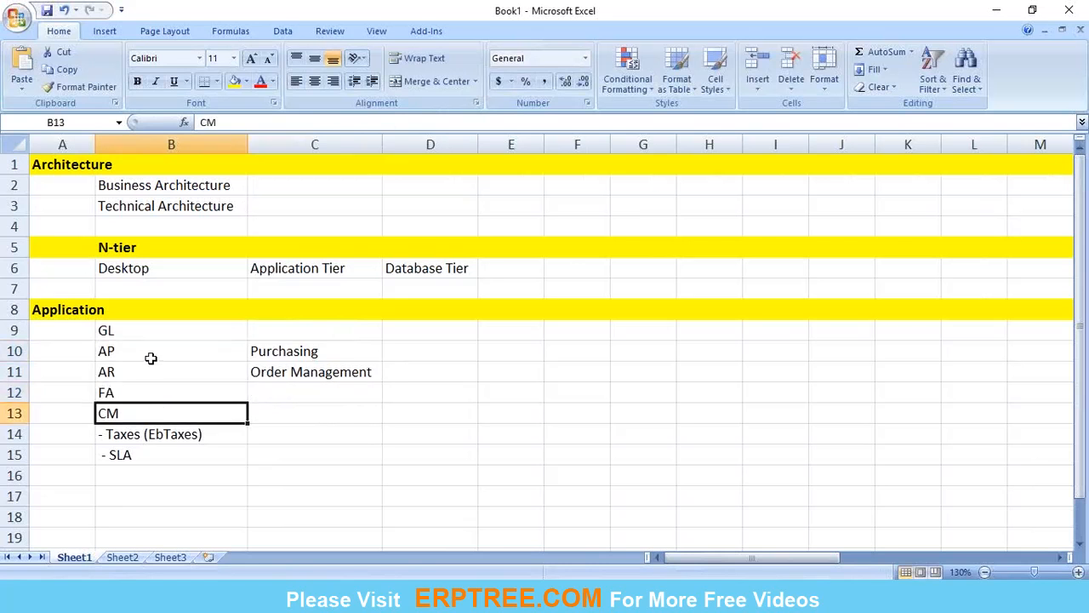
click(146, 377)
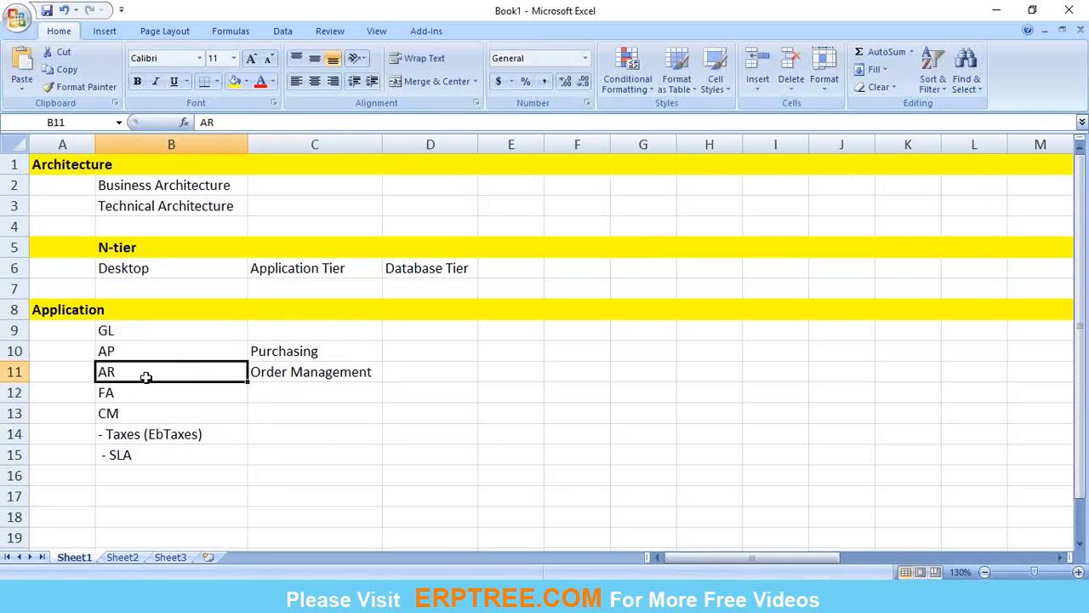
click(147, 347)
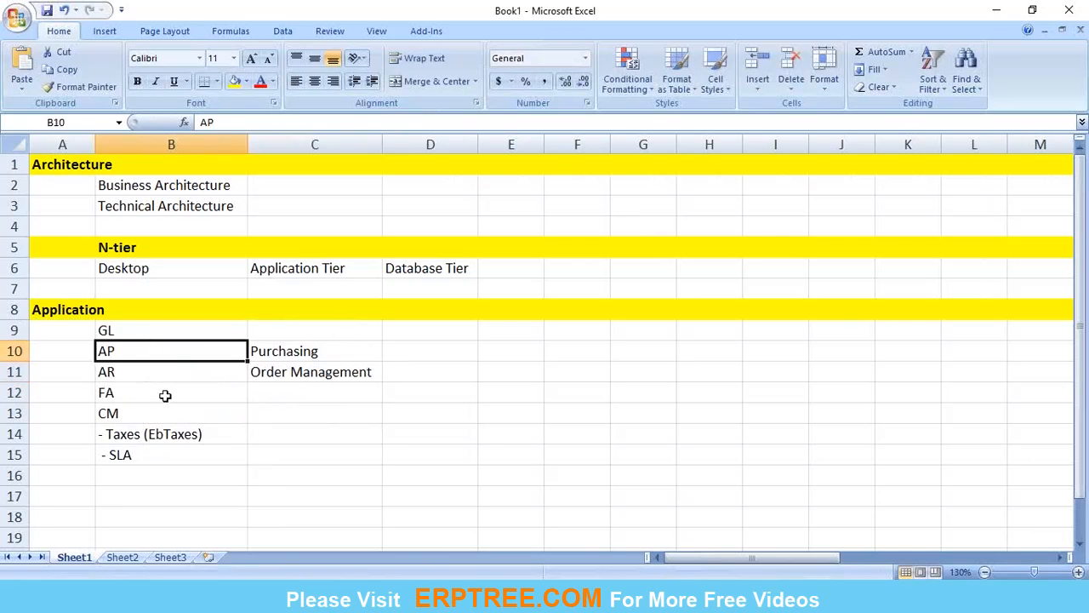
click(199, 399)
click(199, 414)
click(277, 415)
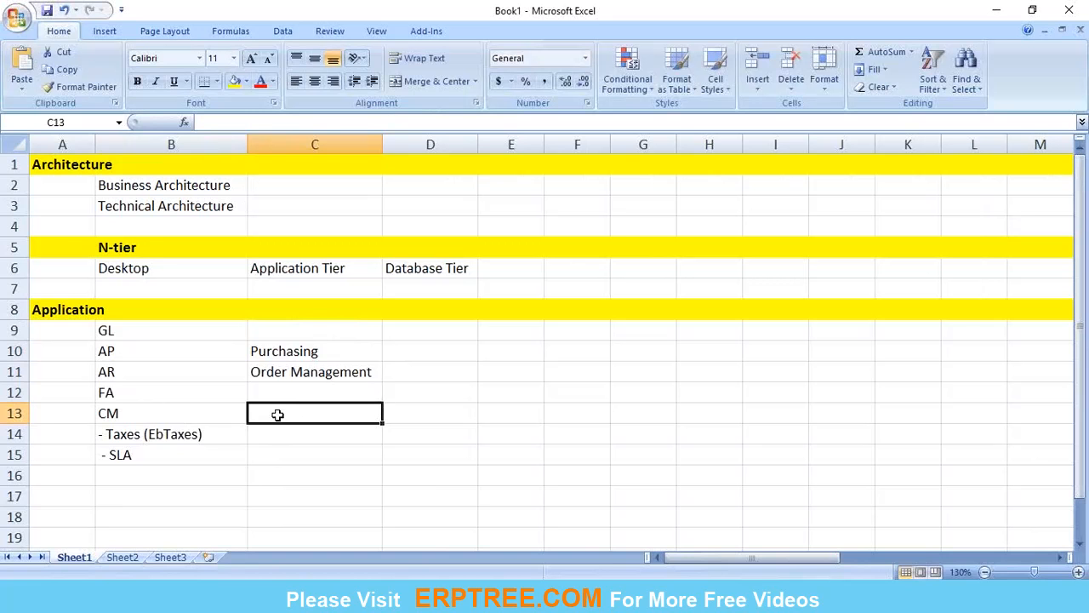
click(148, 354)
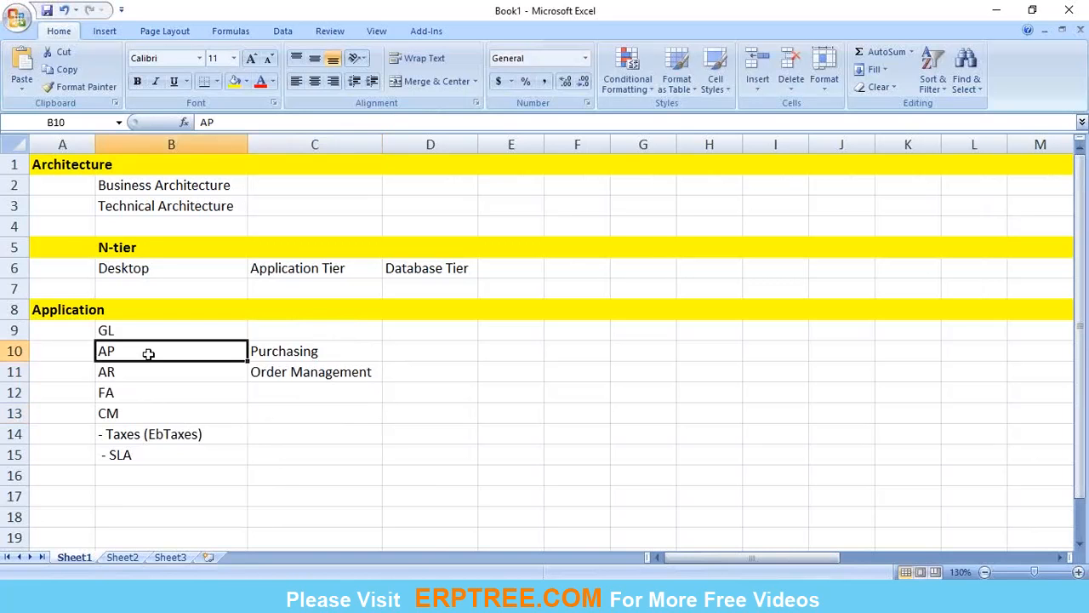
click(135, 377)
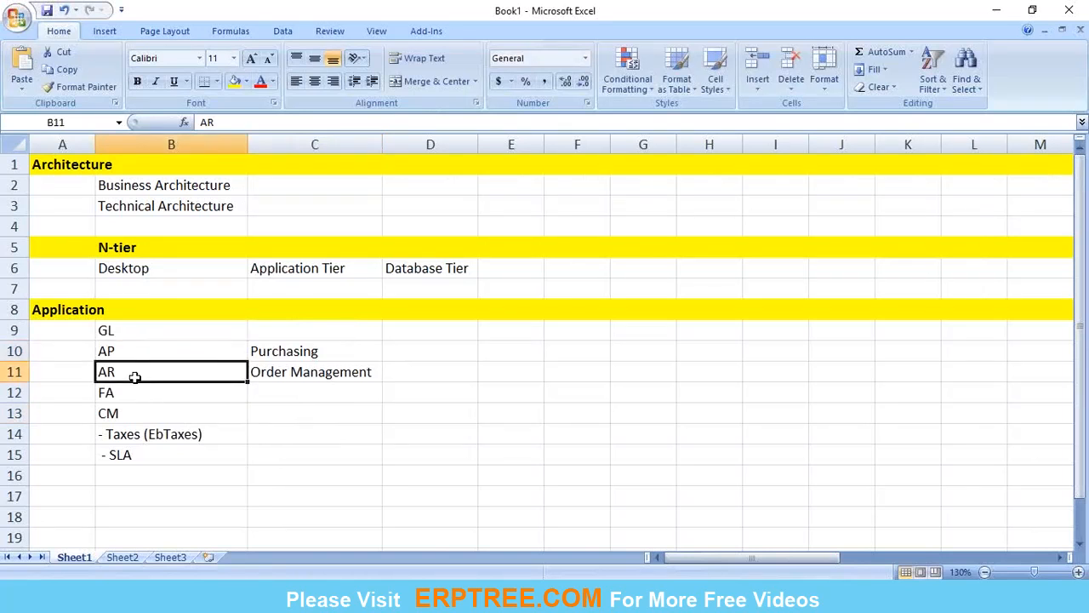
click(168, 412)
click(205, 435)
click(322, 439)
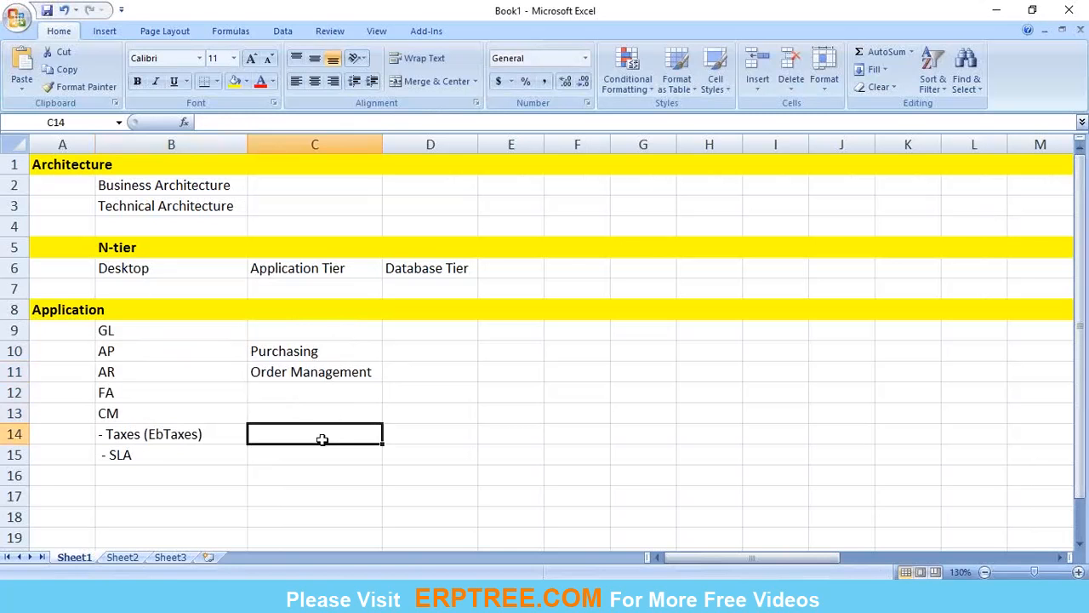
click(432, 430)
key(Left)
click(411, 432)
click(295, 434)
click(391, 431)
click(311, 434)
click(275, 460)
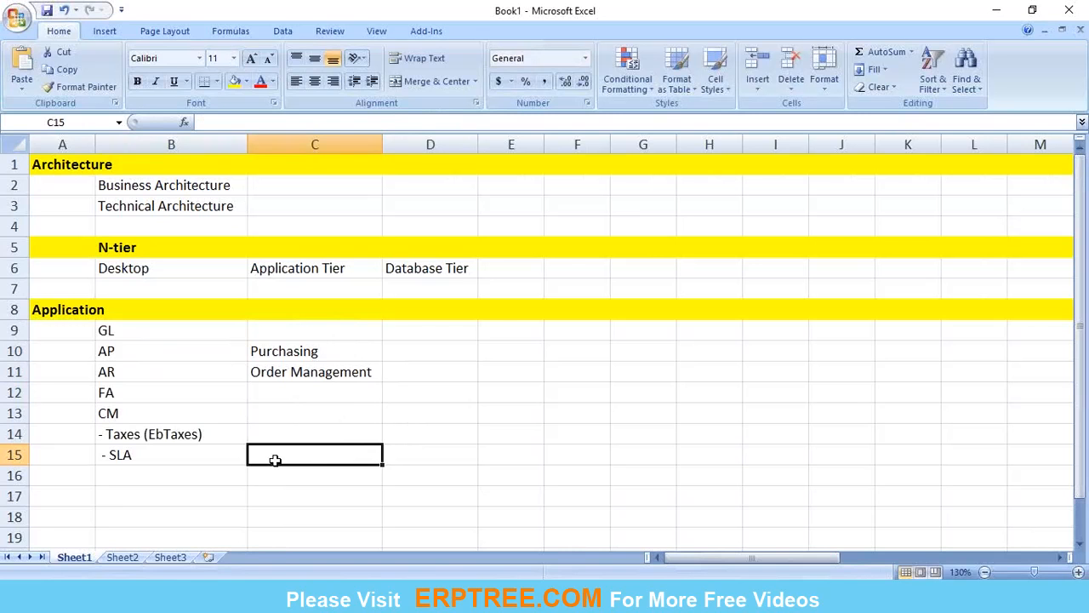
drag(142, 331, 303, 450)
click(301, 473)
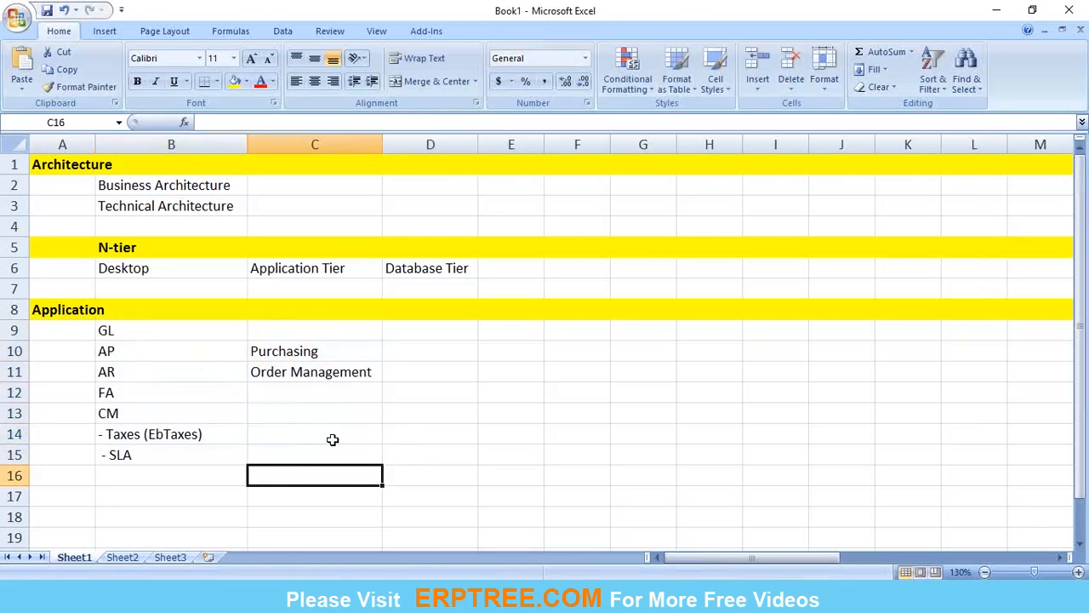
click(432, 375)
click(324, 331)
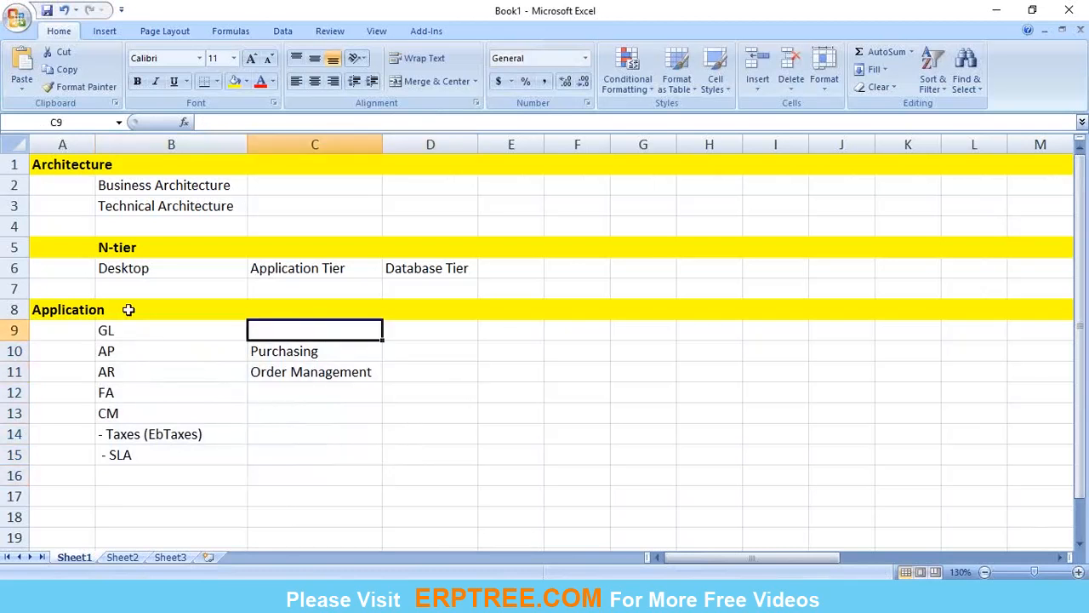
click(127, 330)
click(444, 329)
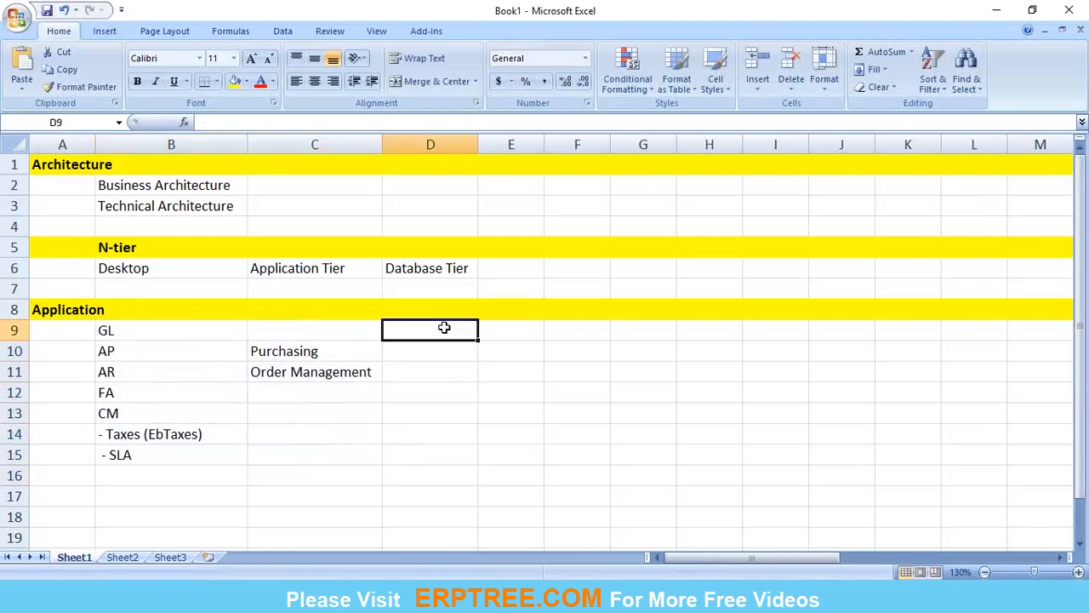
click(198, 333)
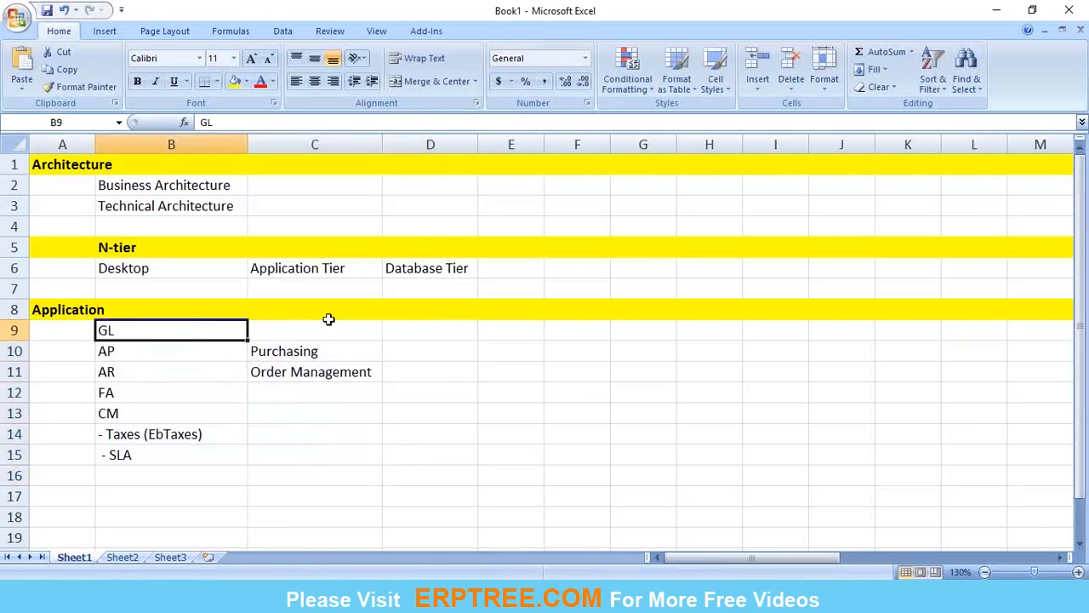
Step: Enter Key Flexfields in cell D9 on the GL row
click(482, 327)
click(445, 332)
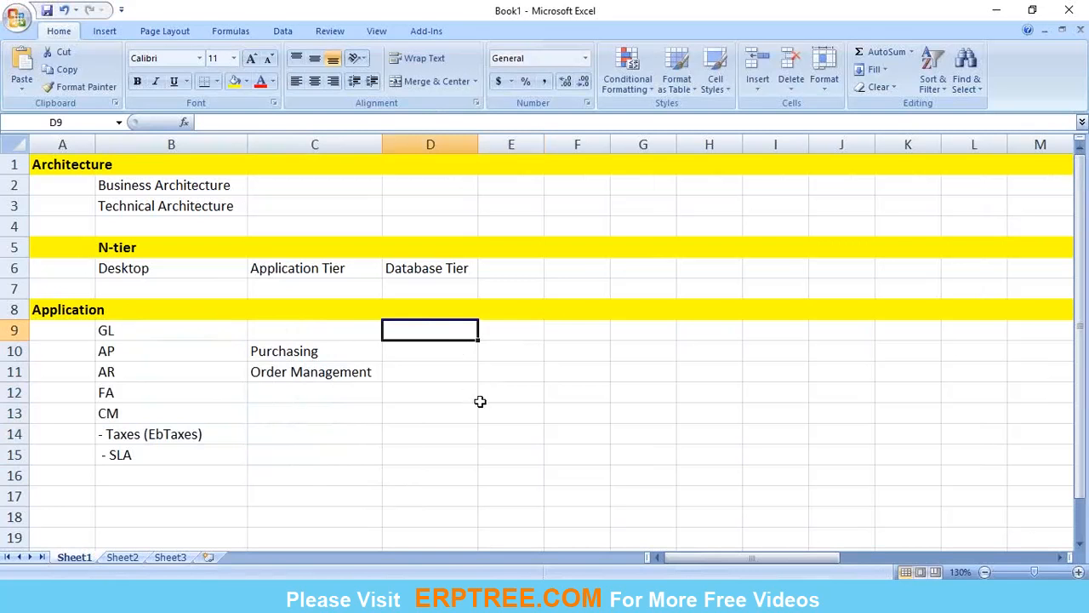
text(Key)
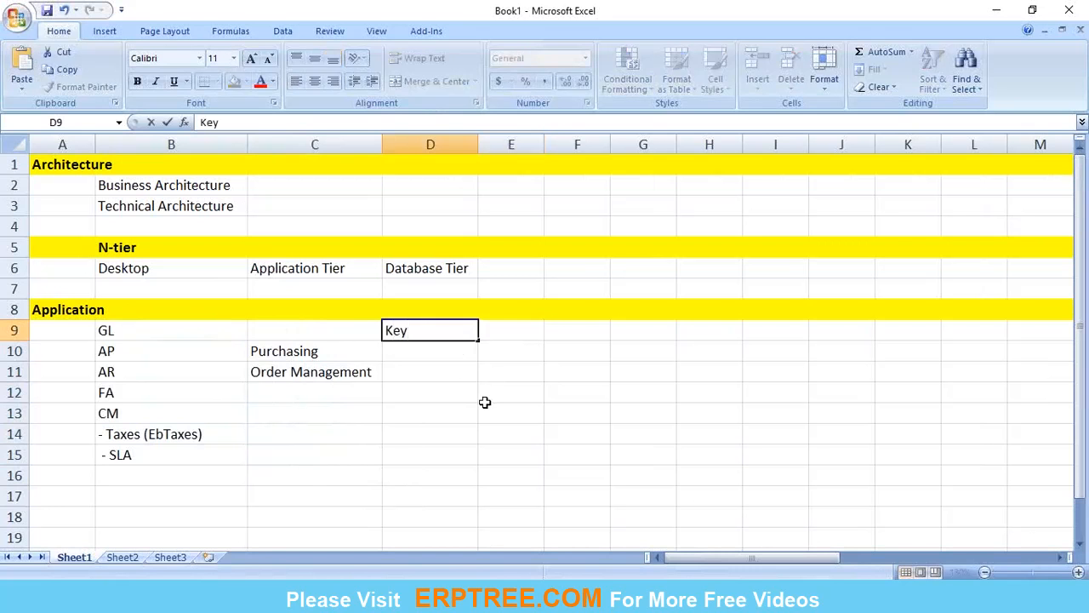
text(f)
key(BackSpace)
text(Fel)
key(BackSpace)
key(BackSpace)
text(lexfields)
key(Return)
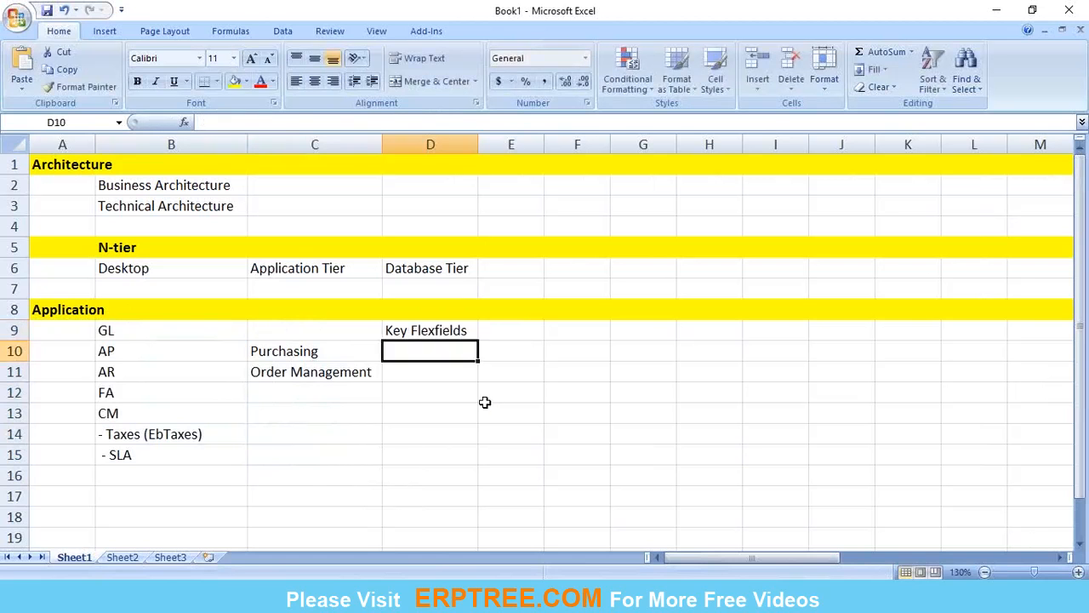
Step: Move the Key Flexfields entry from D9 to E9 and auto-fit the width of column E
click(452, 330)
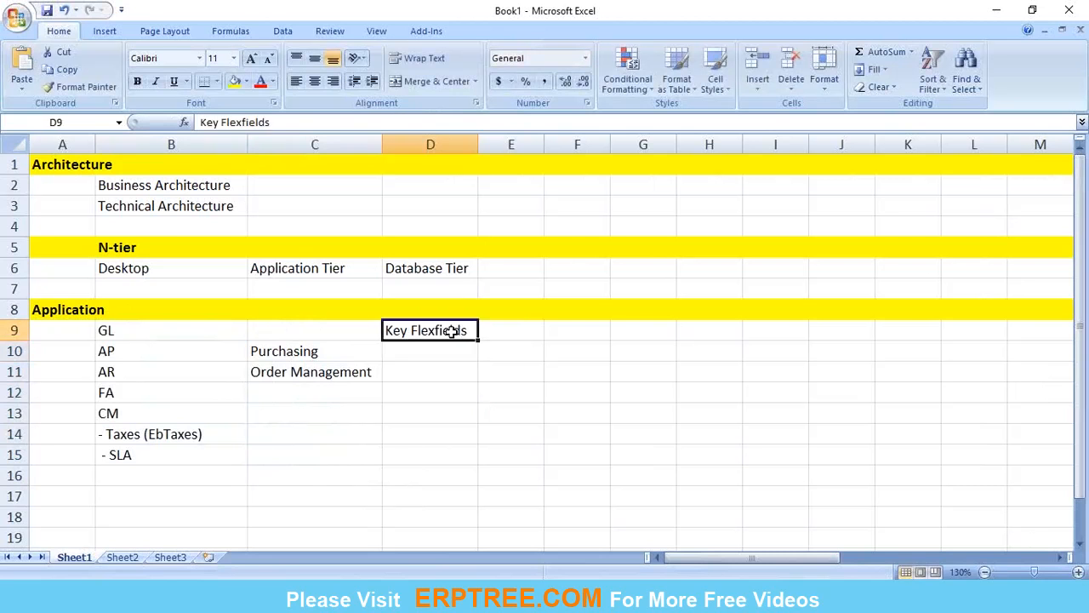
key(ctrl+c)
key(Down)
click(452, 331)
key(Right)
key(ctrl+v)
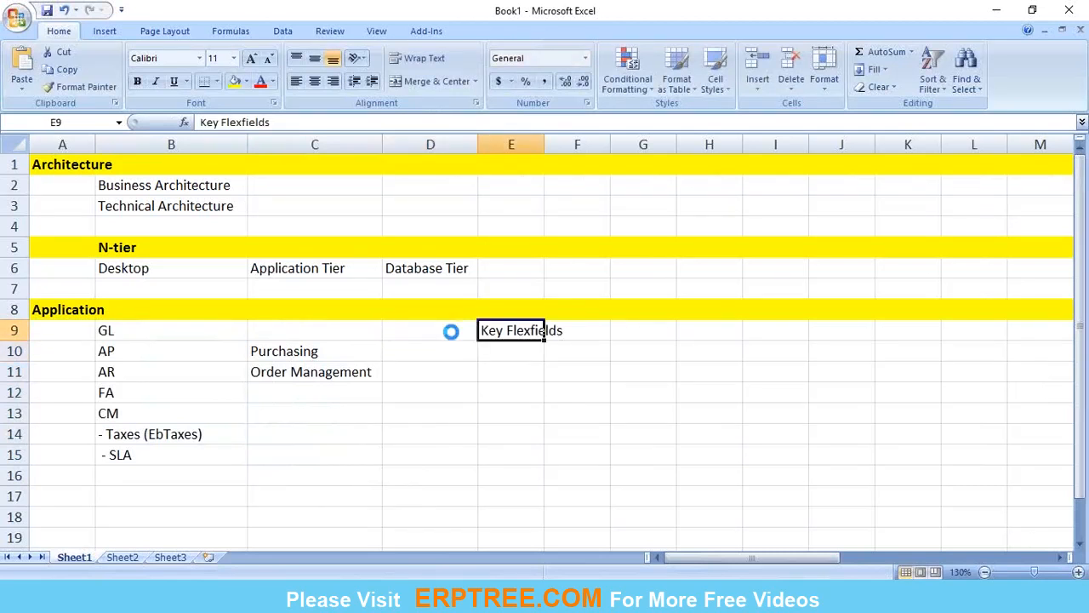
double_click(545, 143)
Step: Enter Shared Entities in cell E10 below Key Flexfields
key(Down)
key(Down)
click(505, 353)
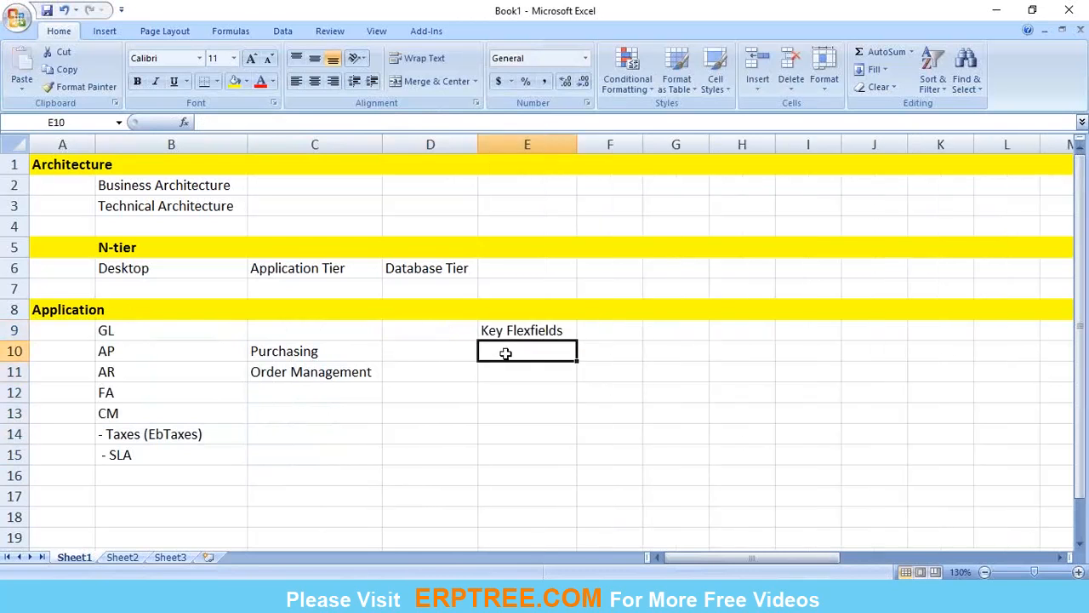
text(S)
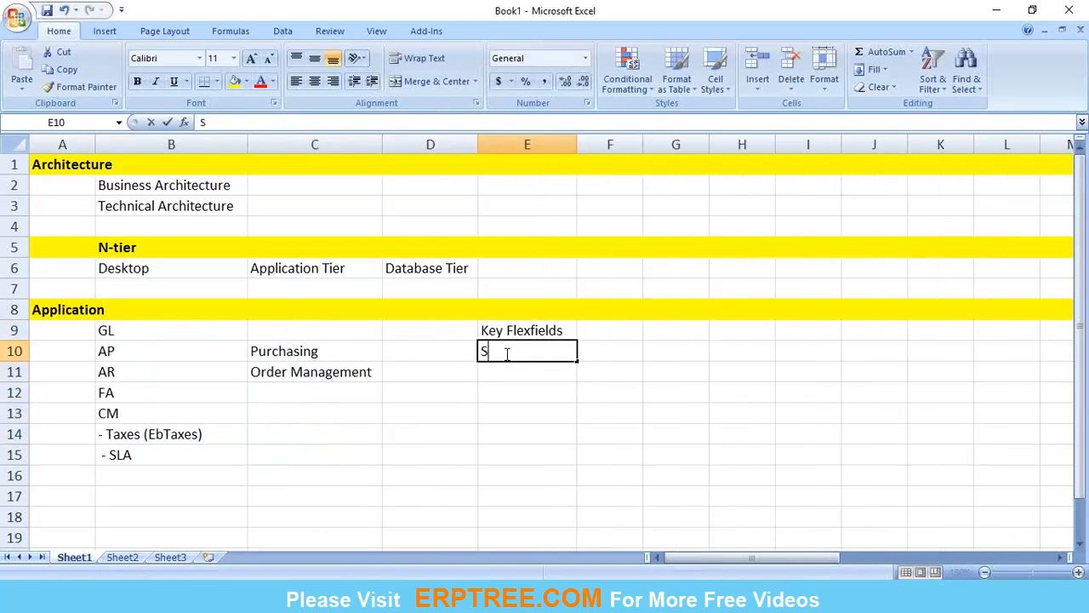
text(hared )
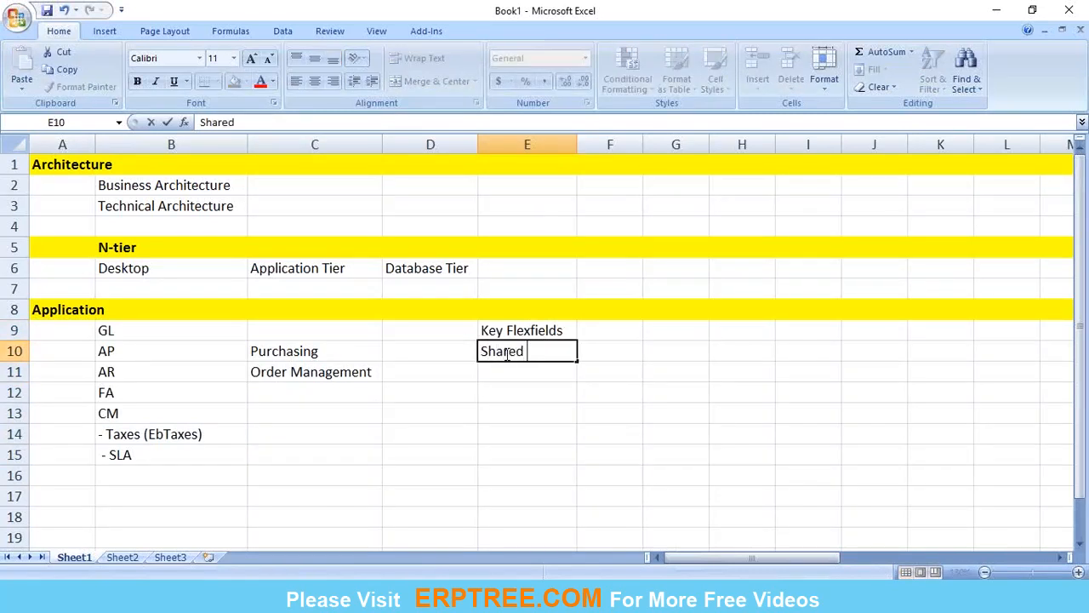
text(Entities)
key(Return)
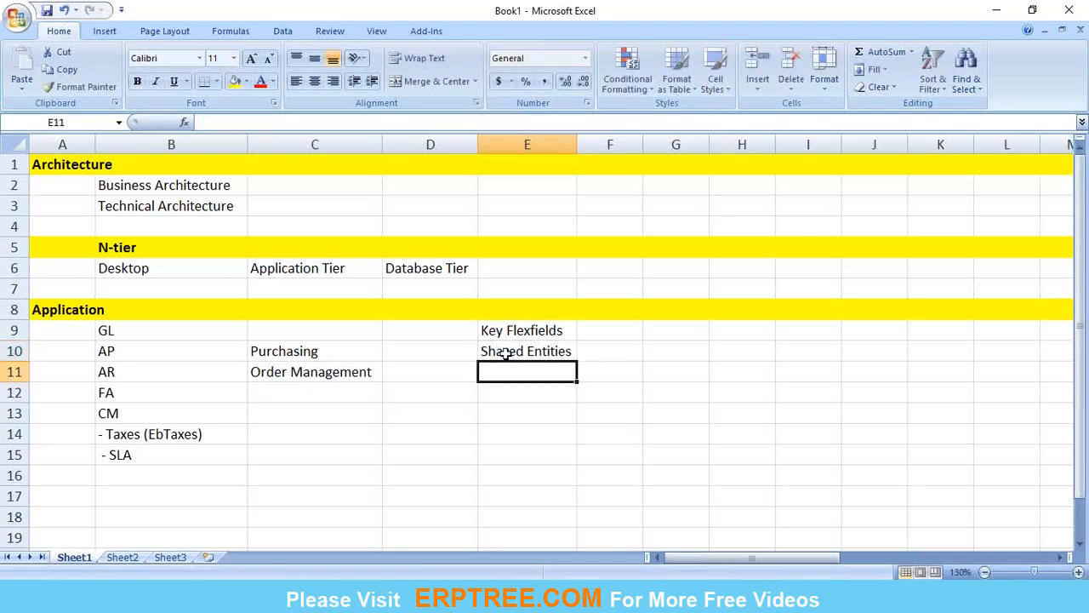
click(509, 350)
key(Return)
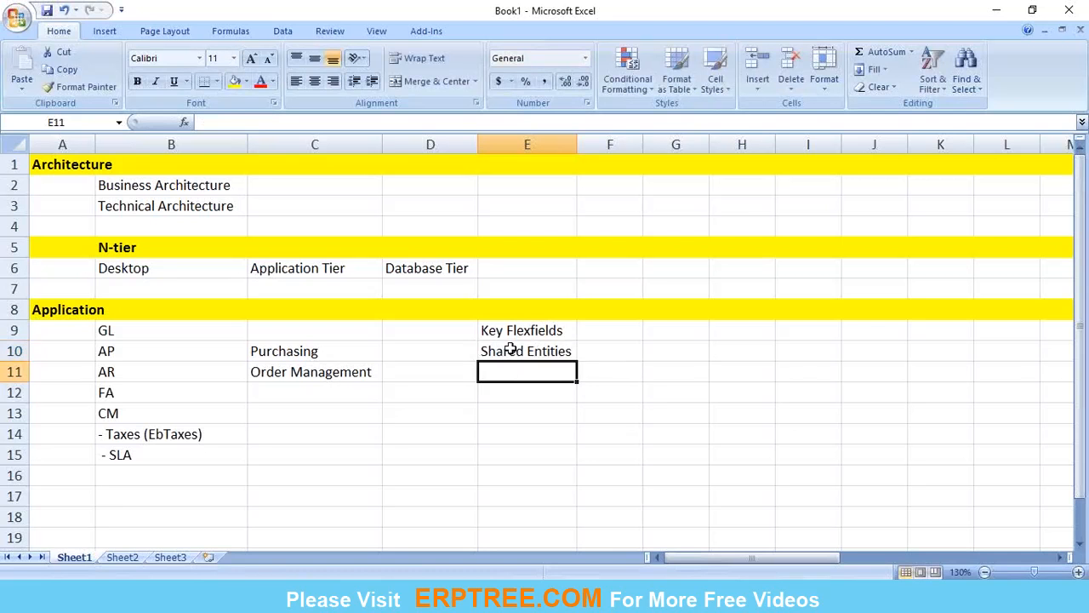
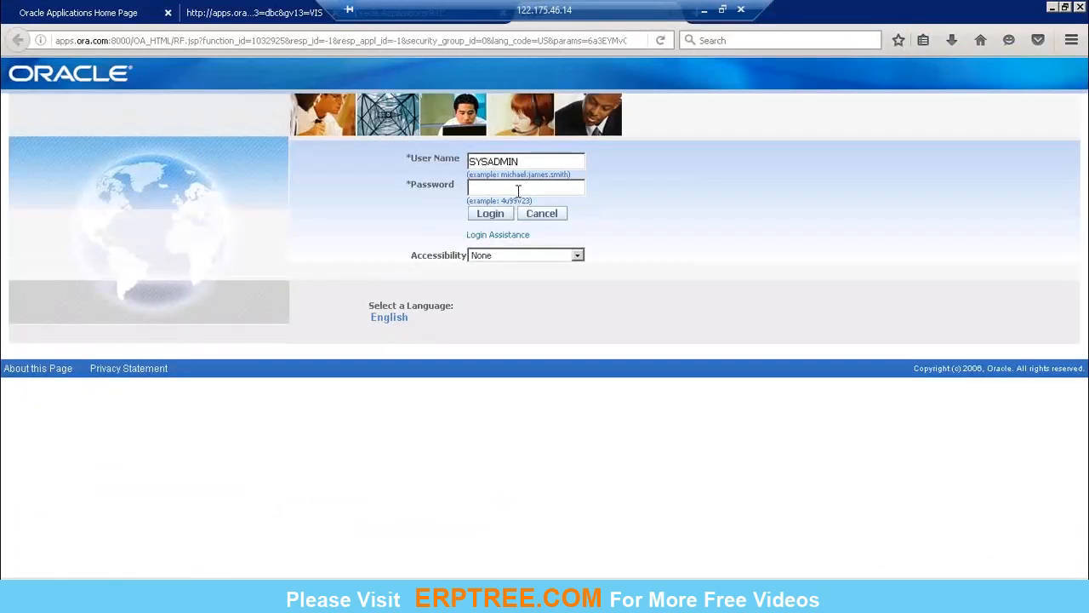
Step: Enter the account password for the SYSADMIN user and log in to the forms session
text(sysadmin)
click(497, 215)
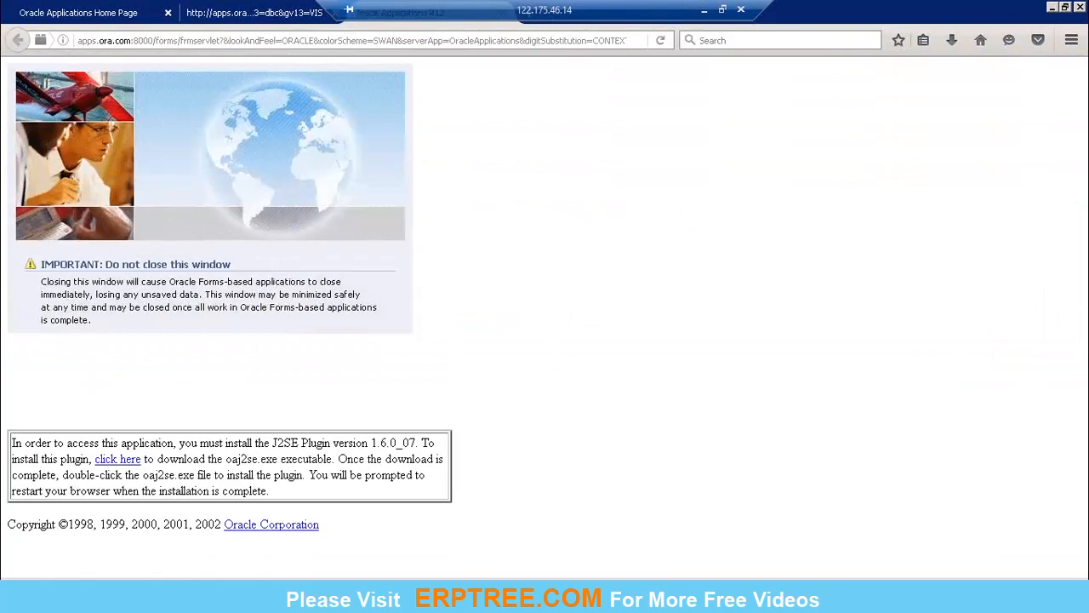
click(672, 330)
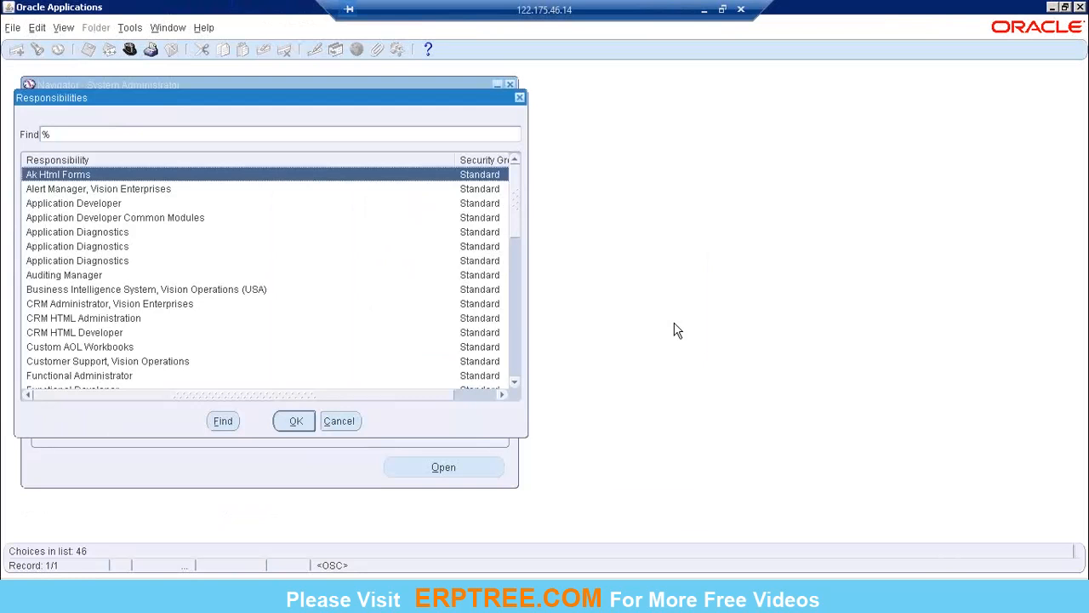
Step: Look through the list of available responsibilities and close it without switching responsibility
click(518, 275)
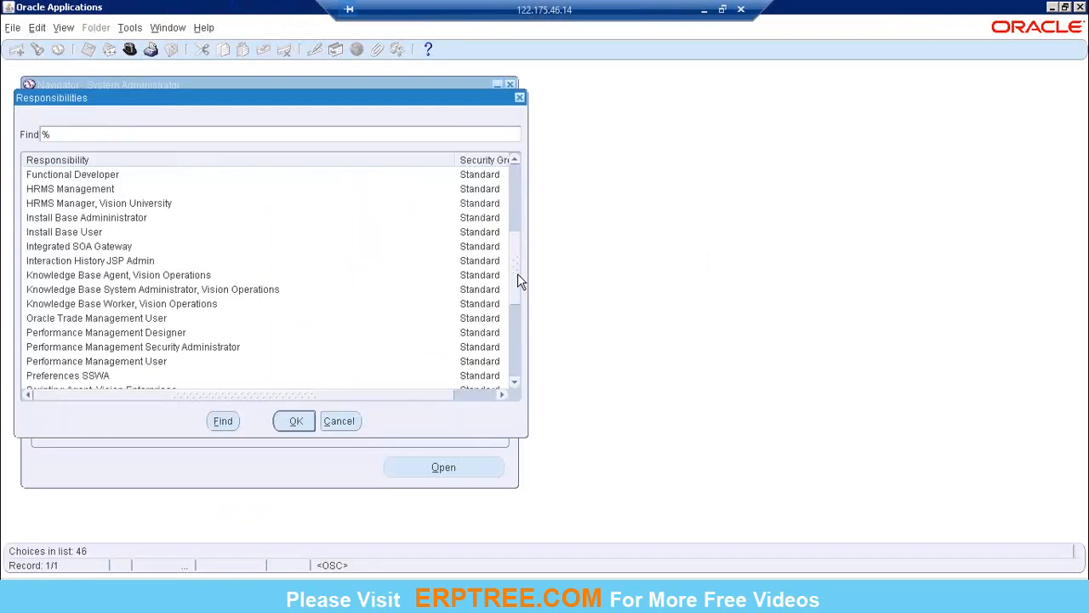
click(78, 252)
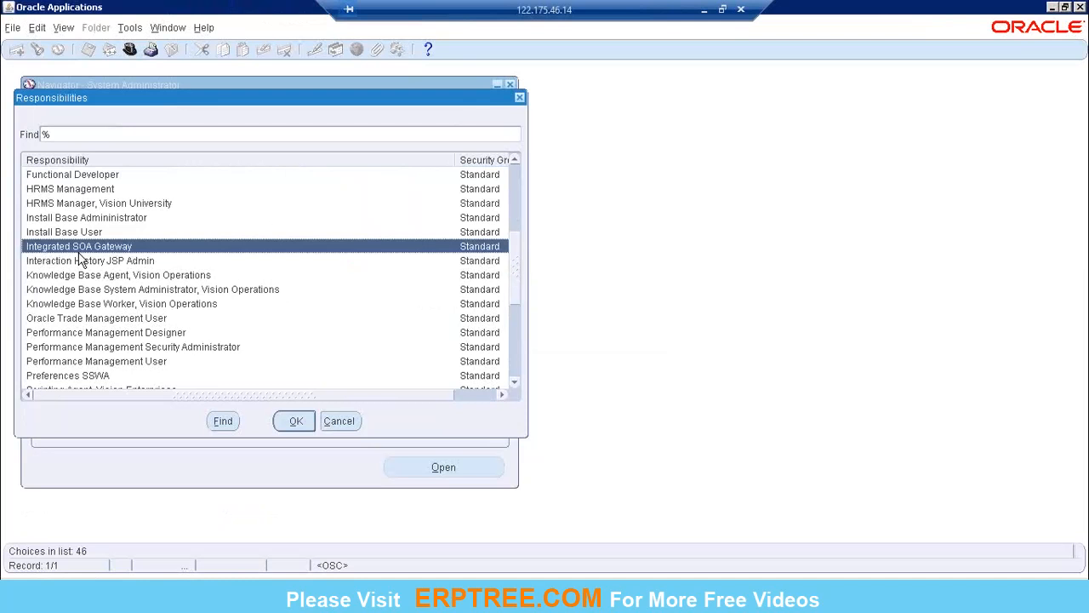
click(514, 345)
click(518, 286)
scroll(520, 277, up, 1)
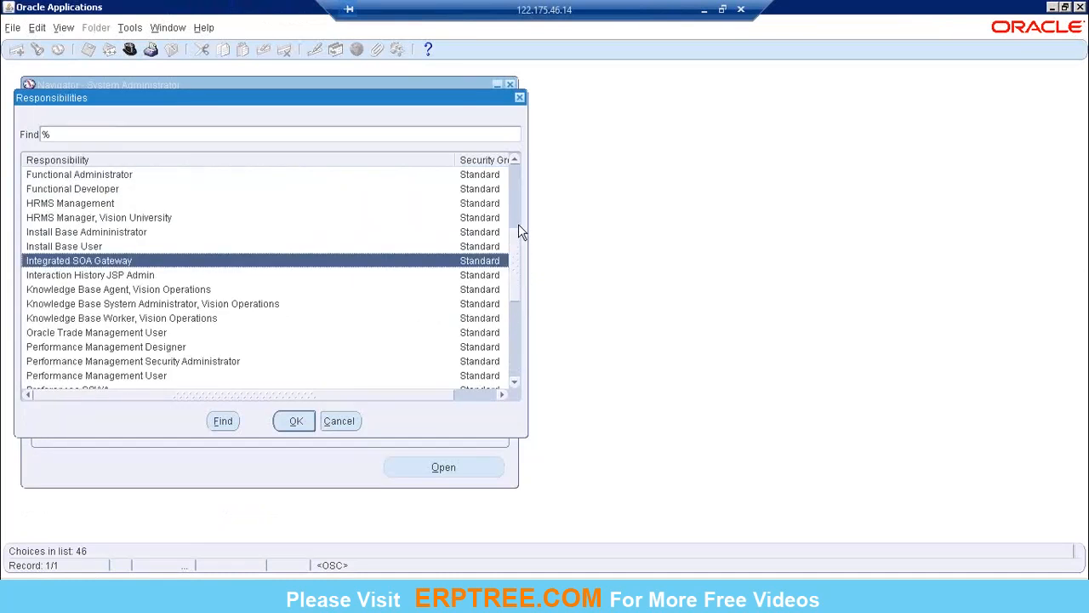
click(518, 213)
drag(516, 219, 515, 268)
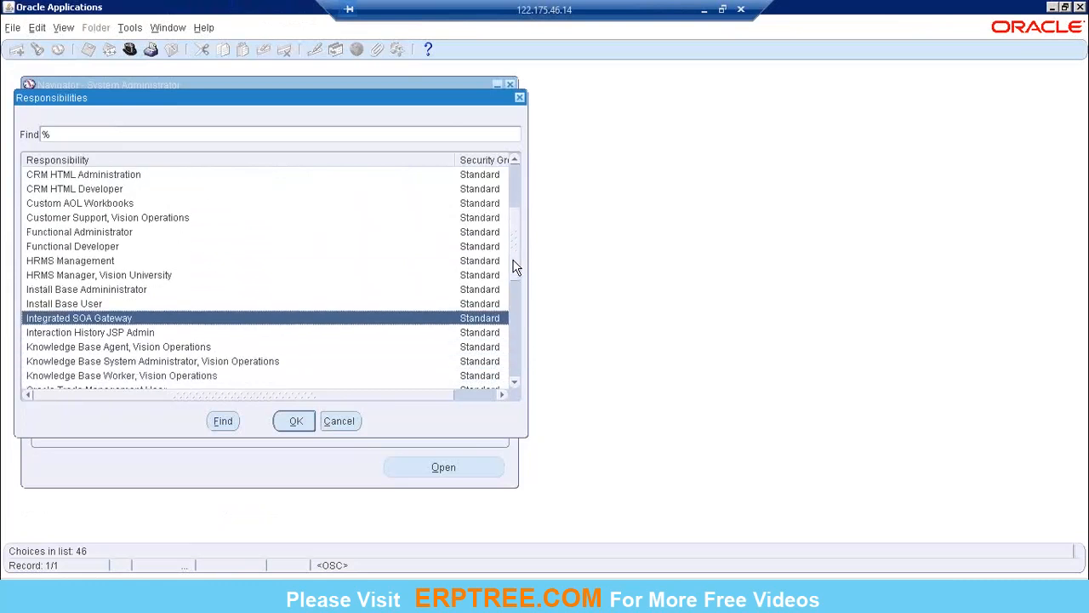
click(356, 419)
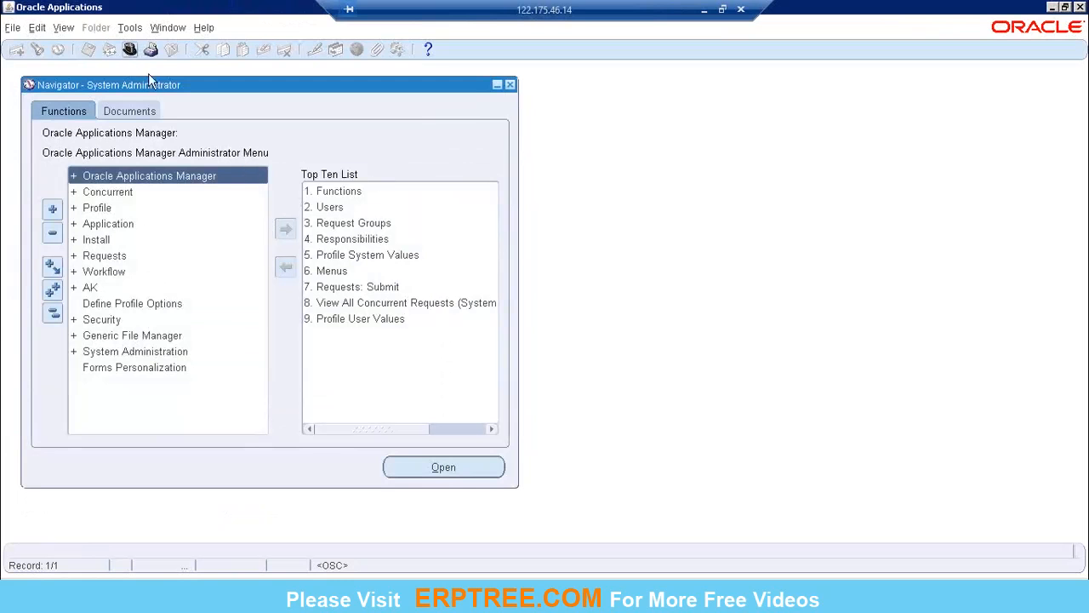
Step: Open the Users form and query the SYSADMIN user record
click(348, 208)
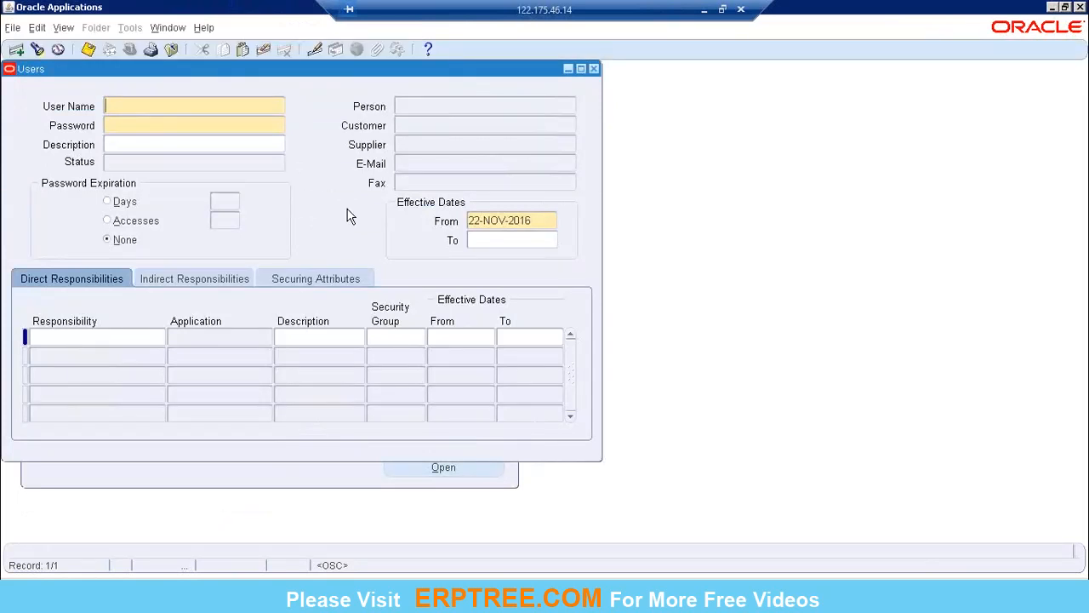
key(F11)
text(SYSADMIN)
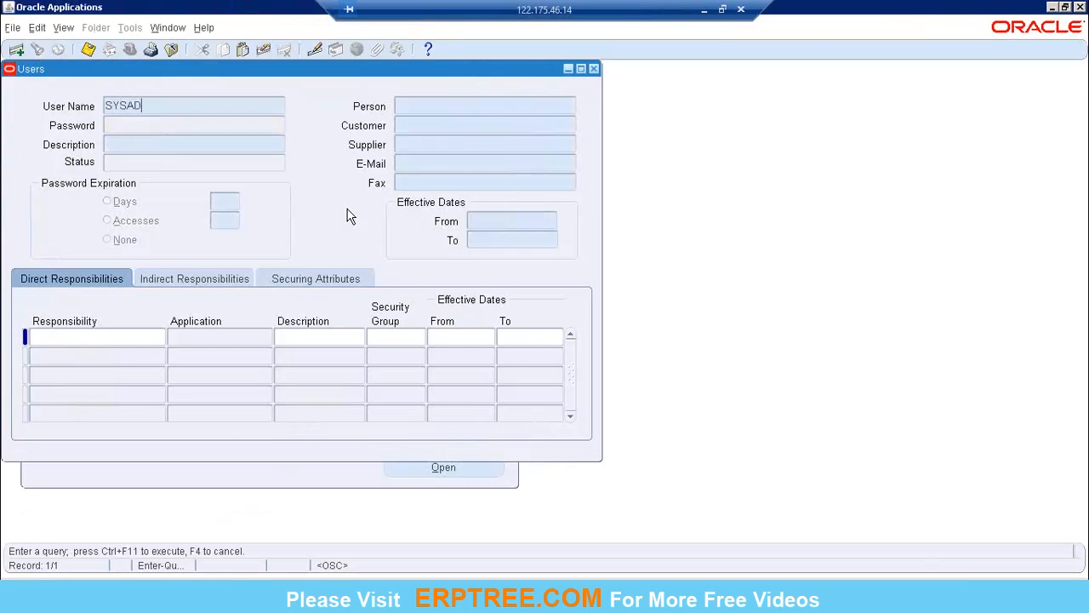
key(ctrl+F11)
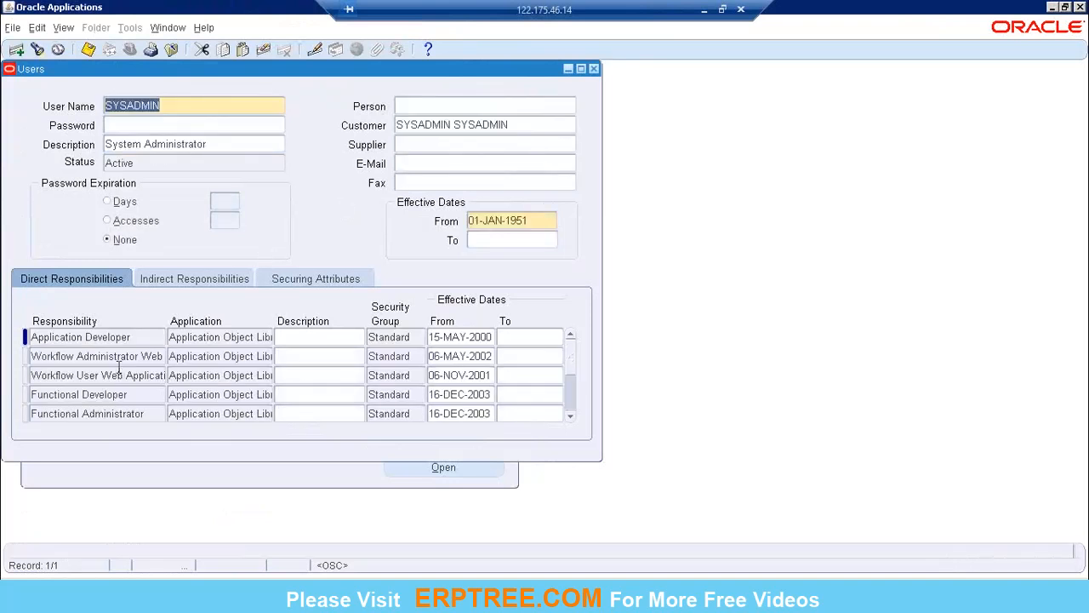
Step: Add the General Ledger (US Operations) responsibility to SYSADMIN's direct responsibilities and save the record
click(119, 370)
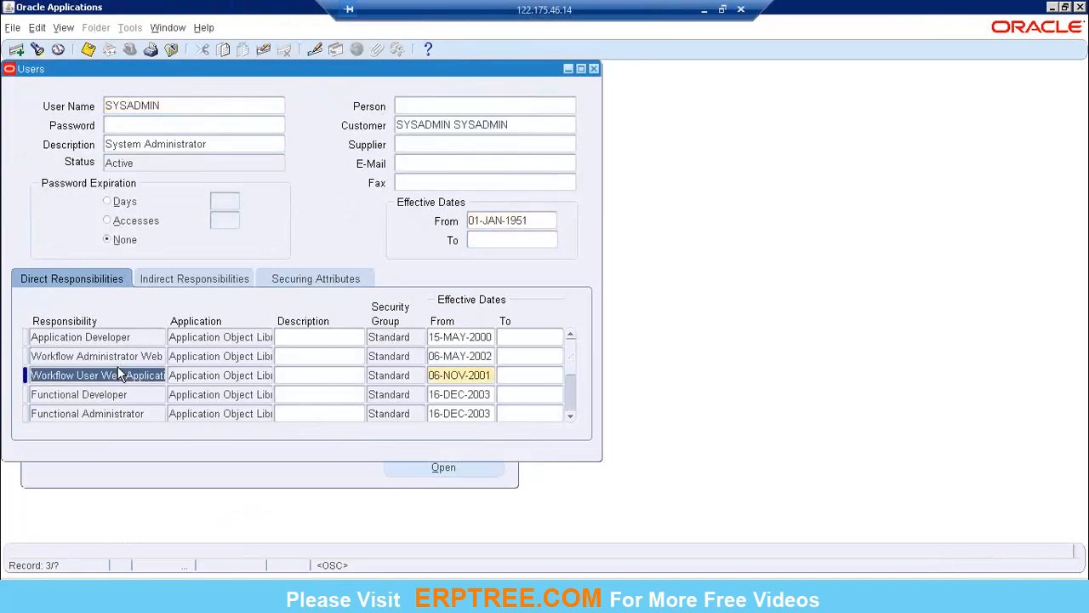
click(17, 49)
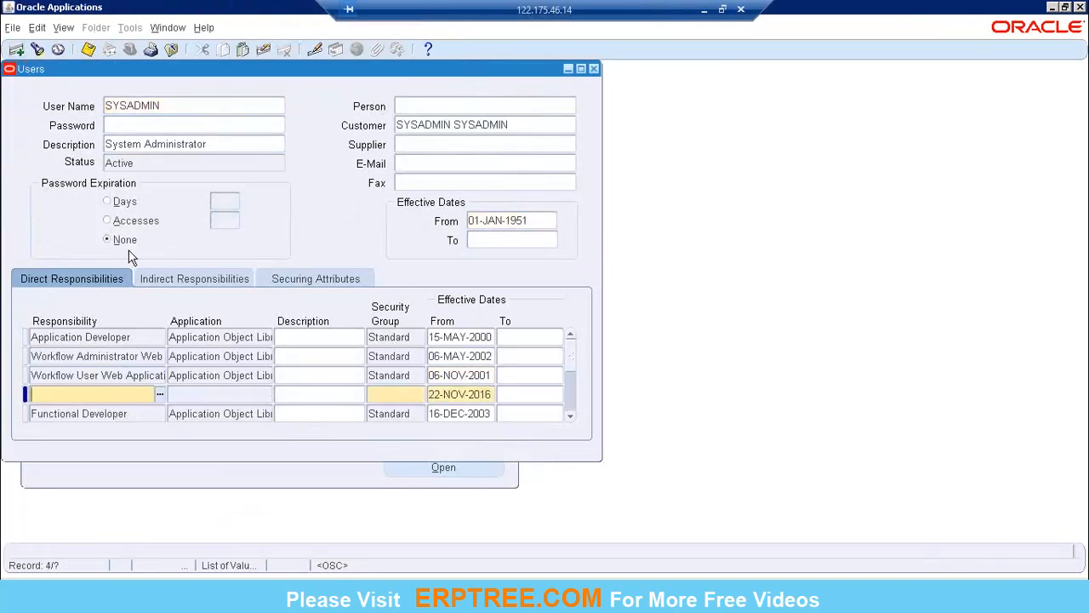
text(Gene)
key(Tab)
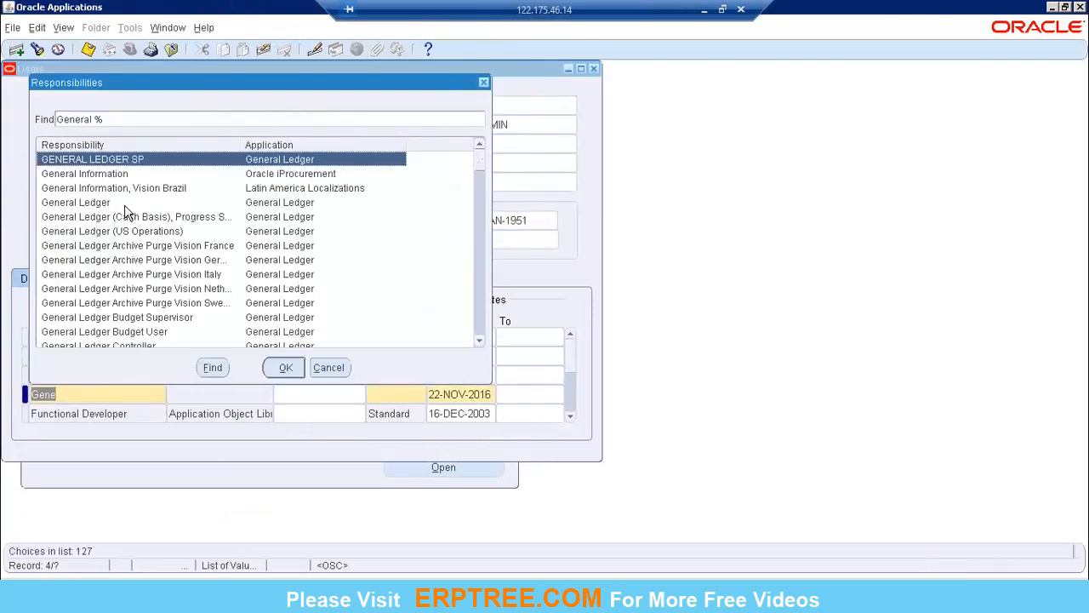
click(172, 232)
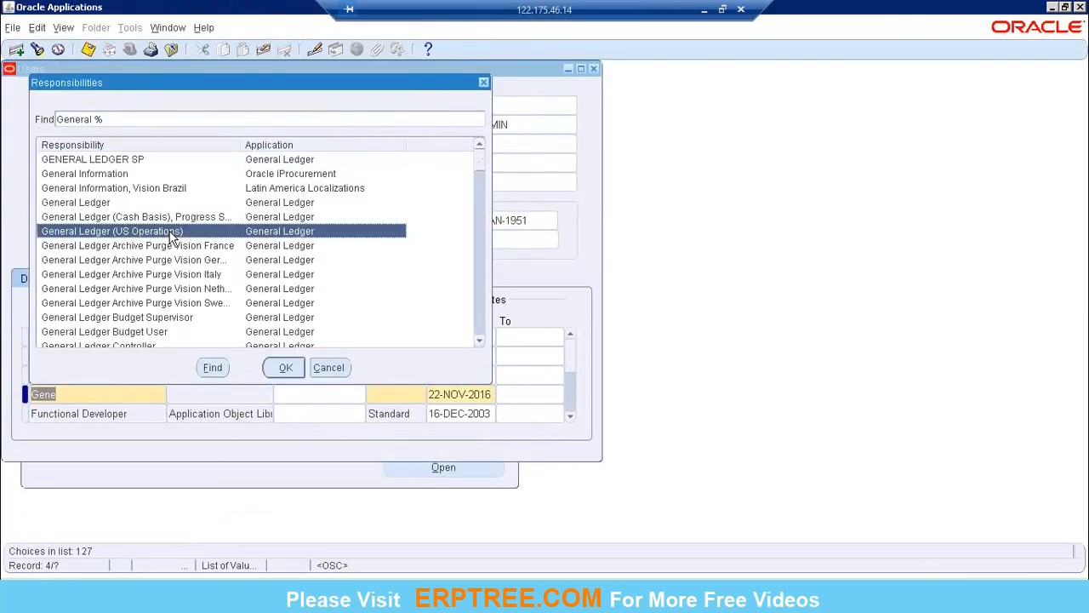
double_click(171, 237)
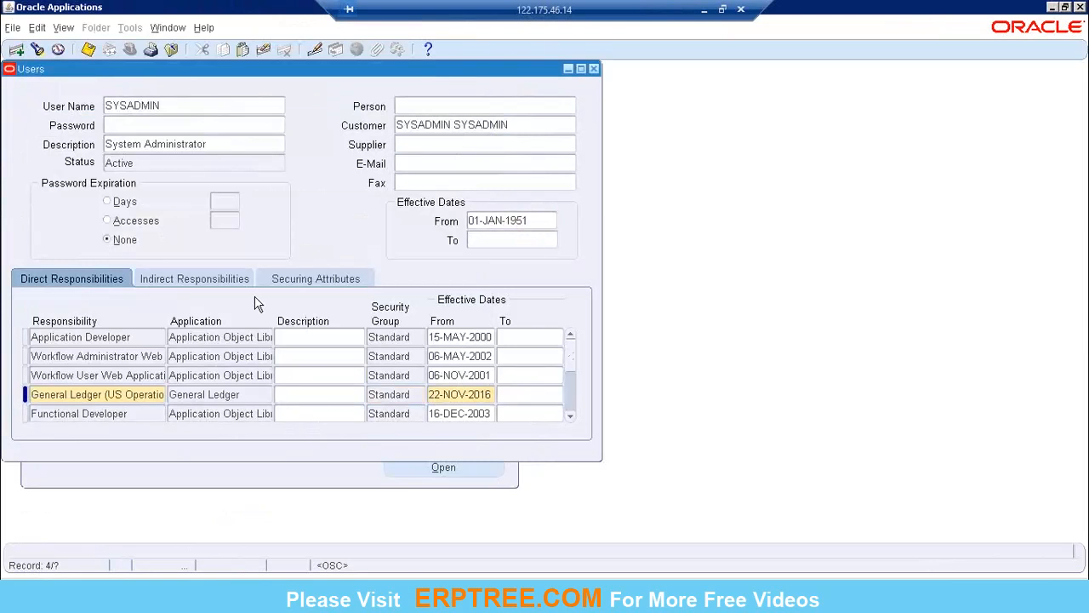
click(88, 50)
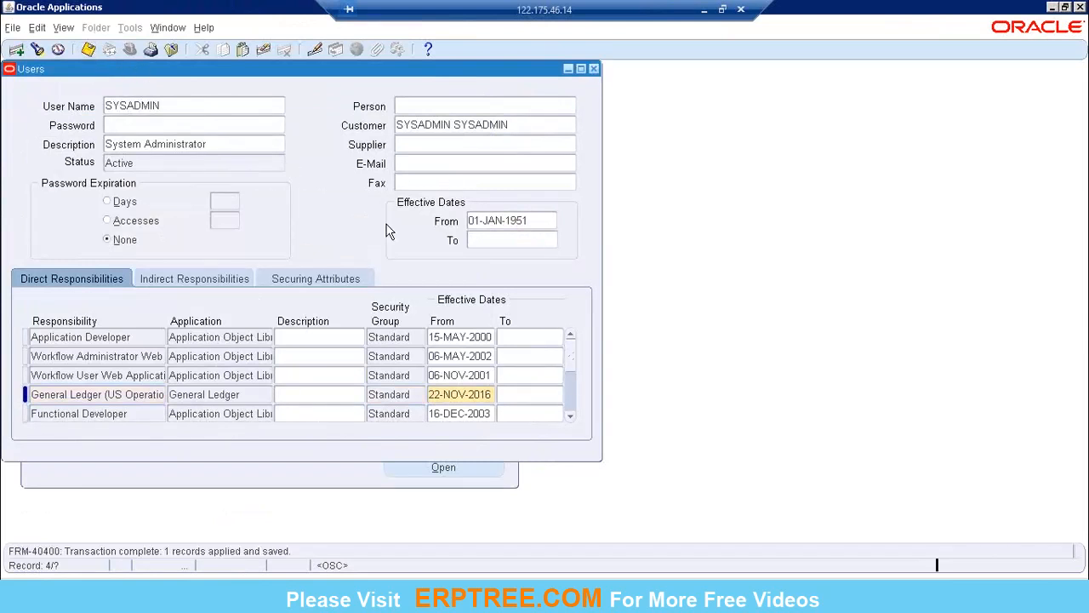
Step: Close the Users form and switch to the General Ledger (US Operations) responsibility
click(594, 69)
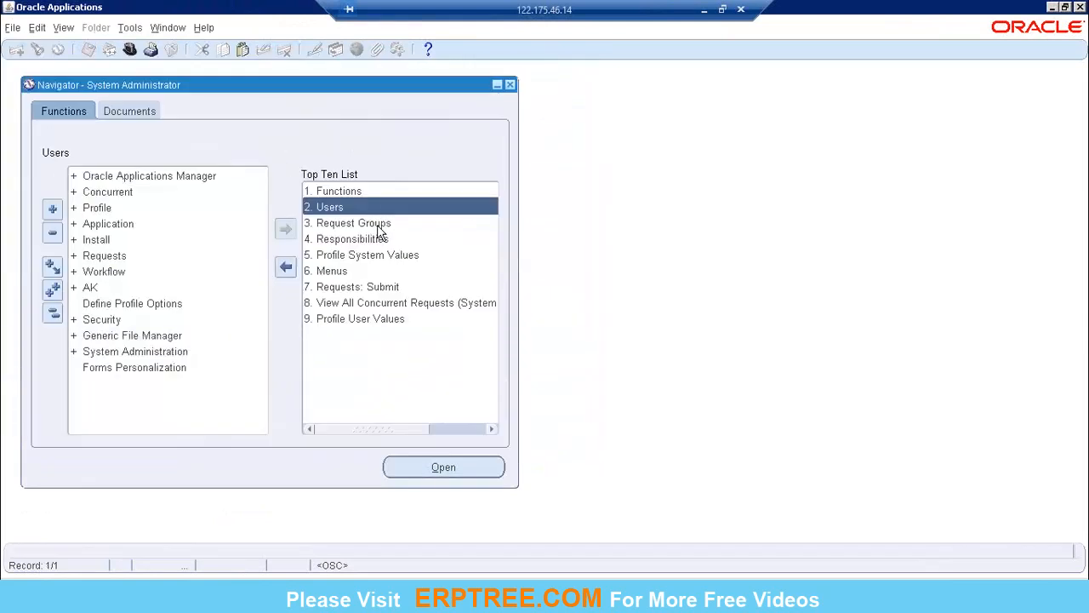
click(135, 56)
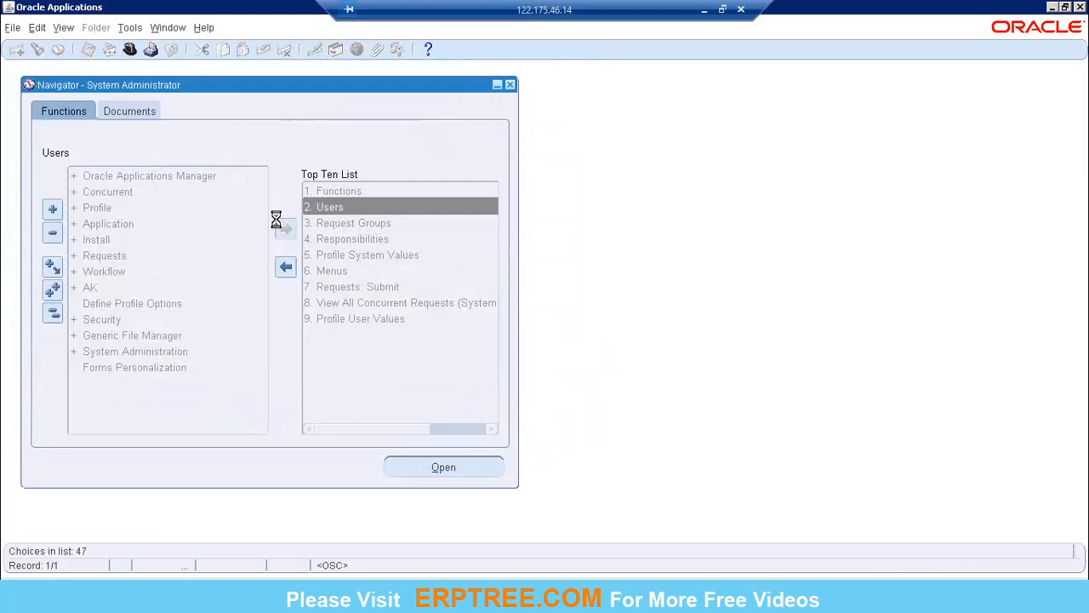
click(257, 172)
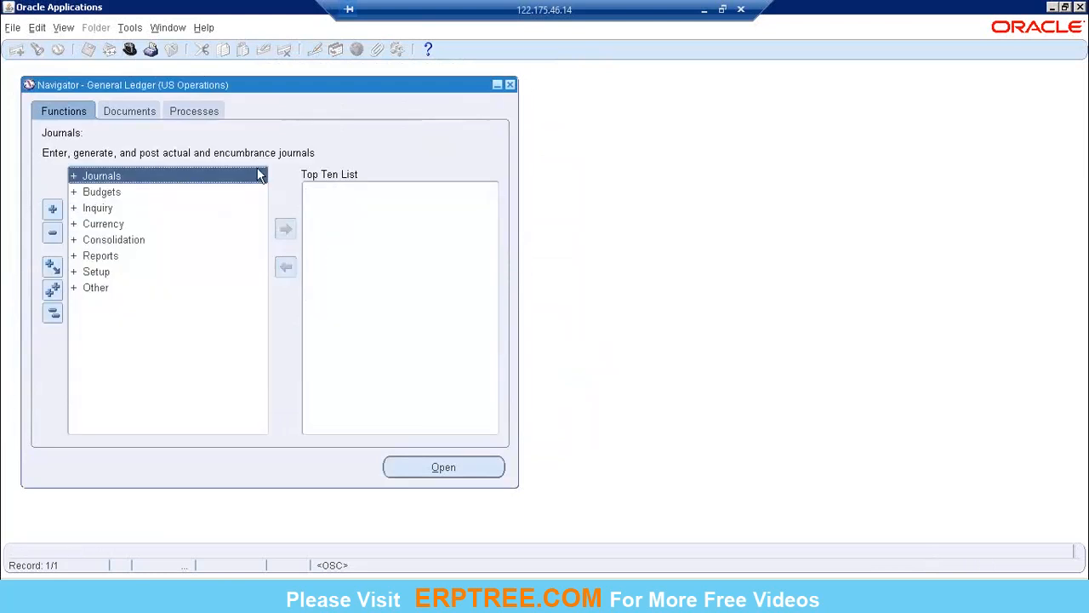
Step: Try to open Accounting Setups from Accounting Setup Manager, within Setup and Financials in the navigator
double_click(143, 272)
double_click(140, 276)
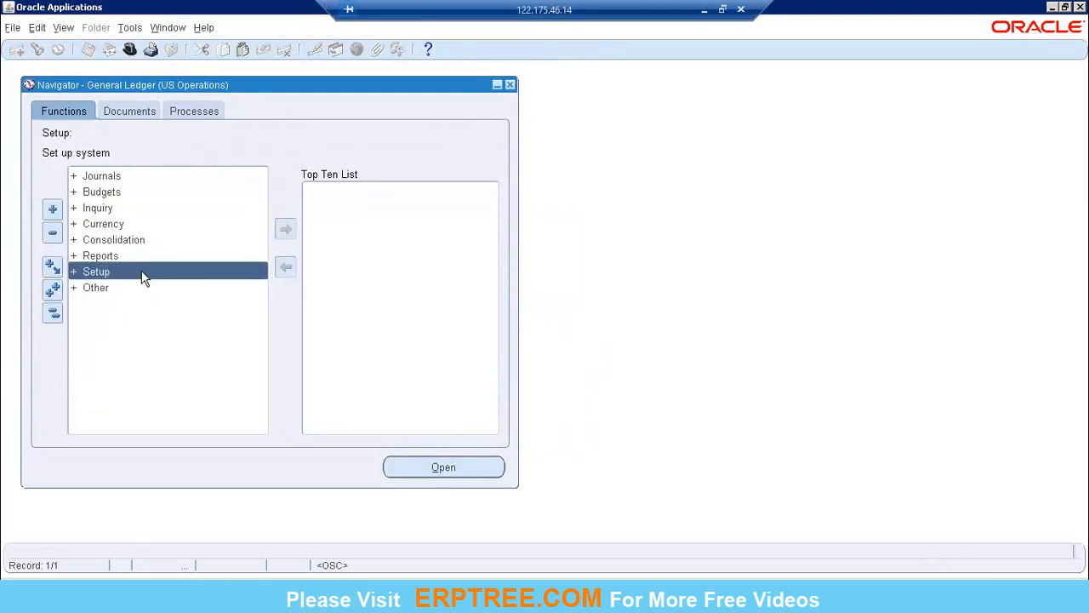
double_click(142, 274)
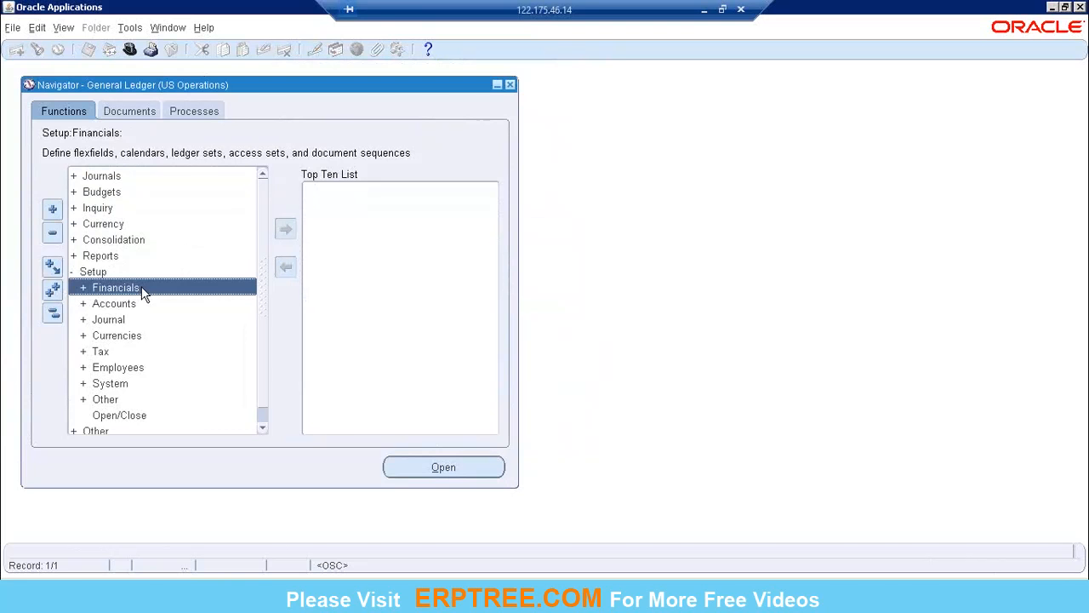
double_click(143, 291)
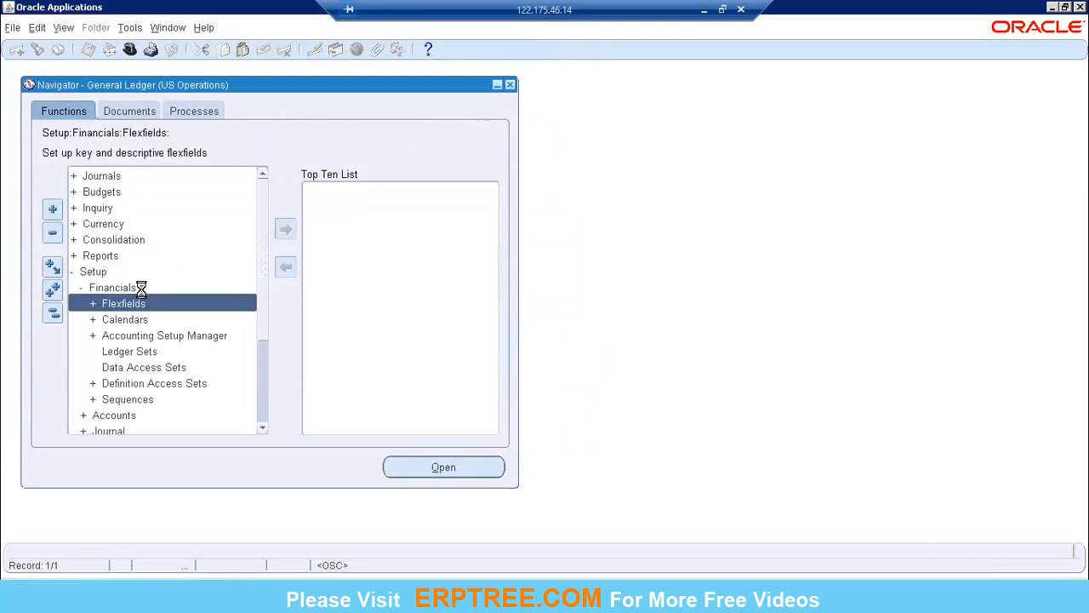
click(171, 335)
click(188, 354)
double_click(188, 356)
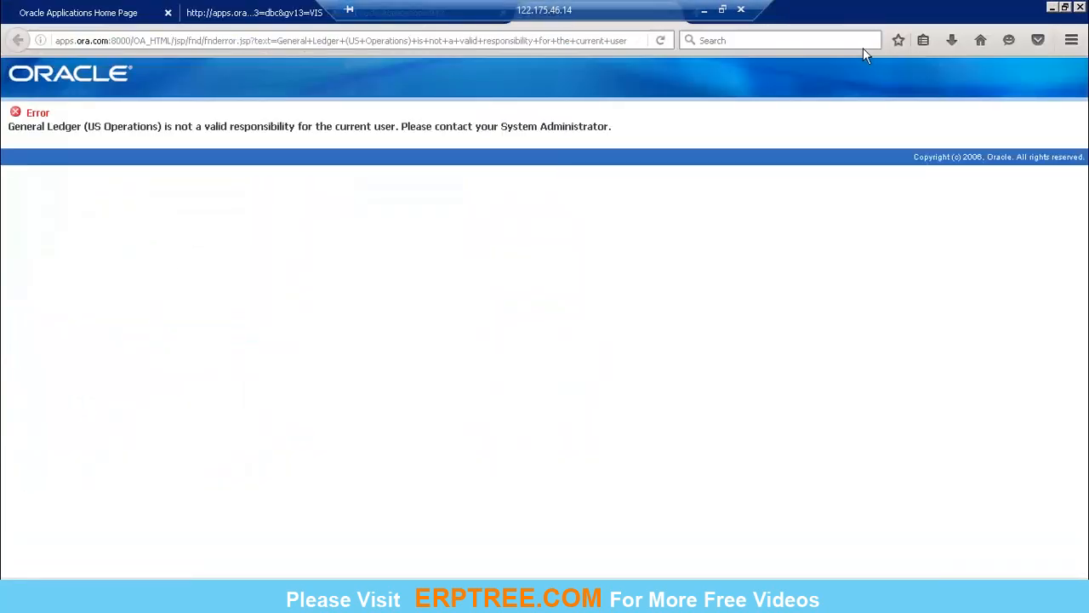
Step: Close the error page and try again to open Accounting Setups
double_click(926, 12)
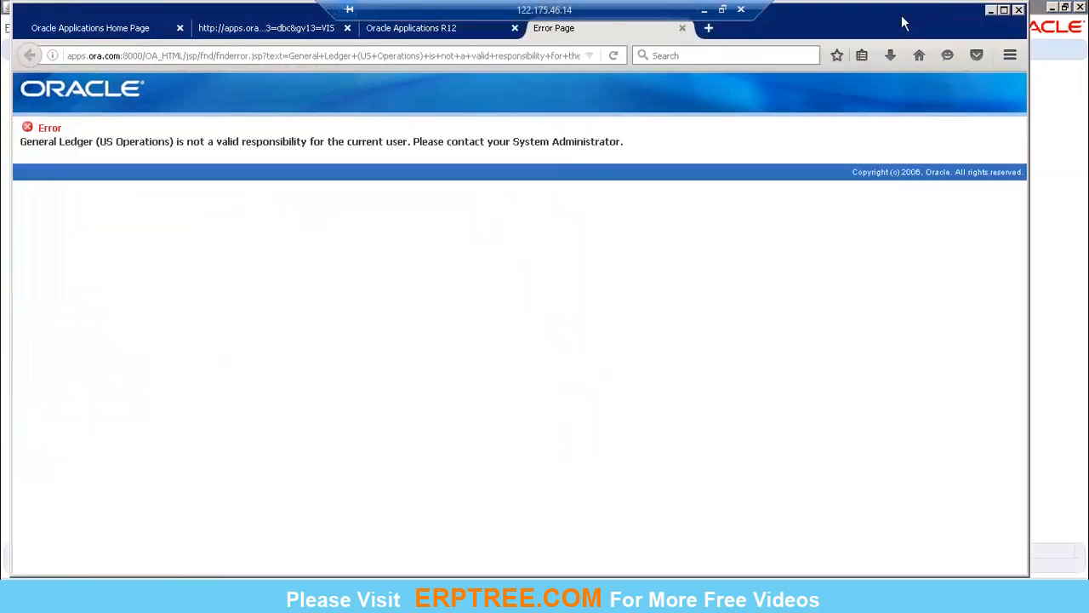
click(683, 29)
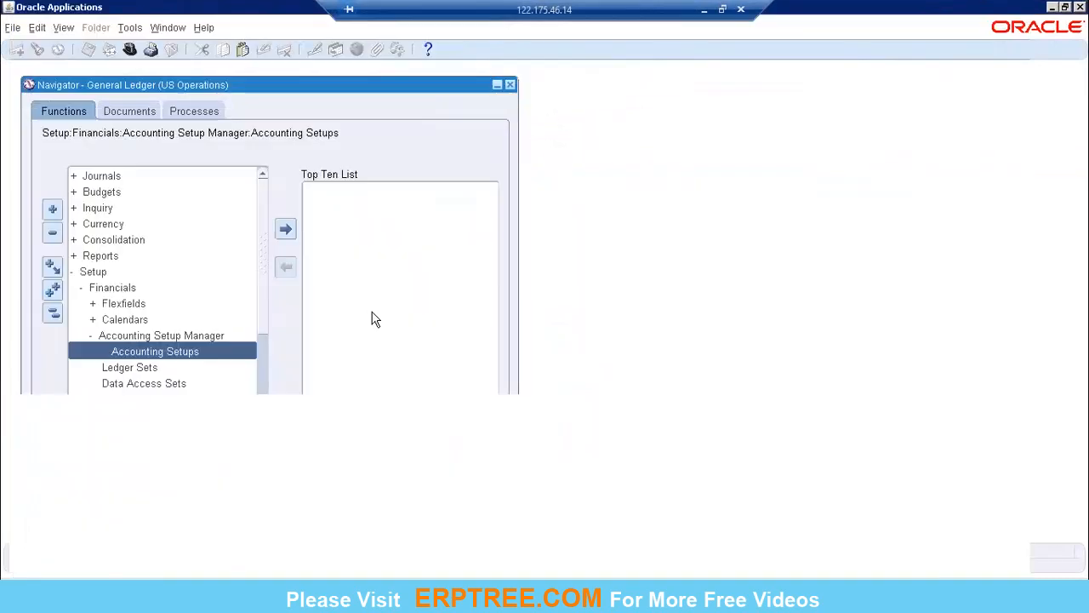
click(434, 468)
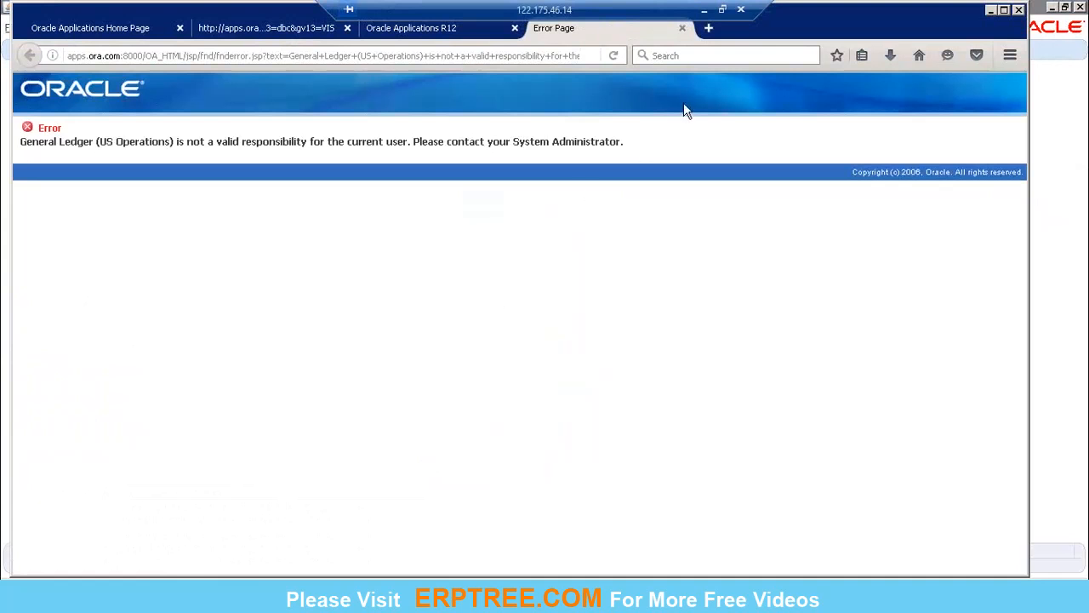
Step: Close the error page, the second apps.ora.com page and the Oracle Applications R12 forms page in the browser
click(683, 28)
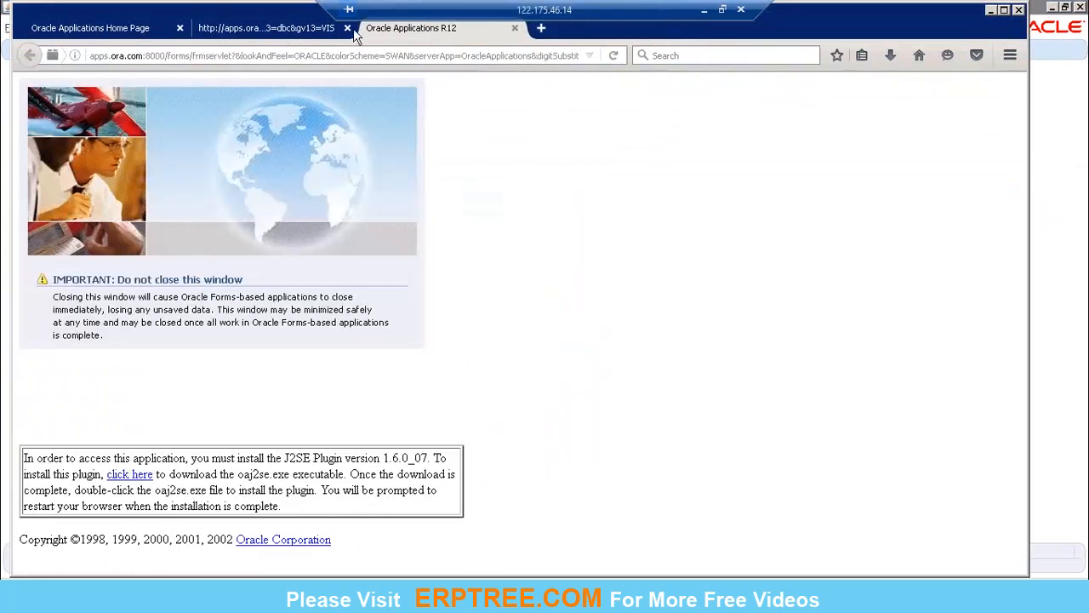
click(347, 28)
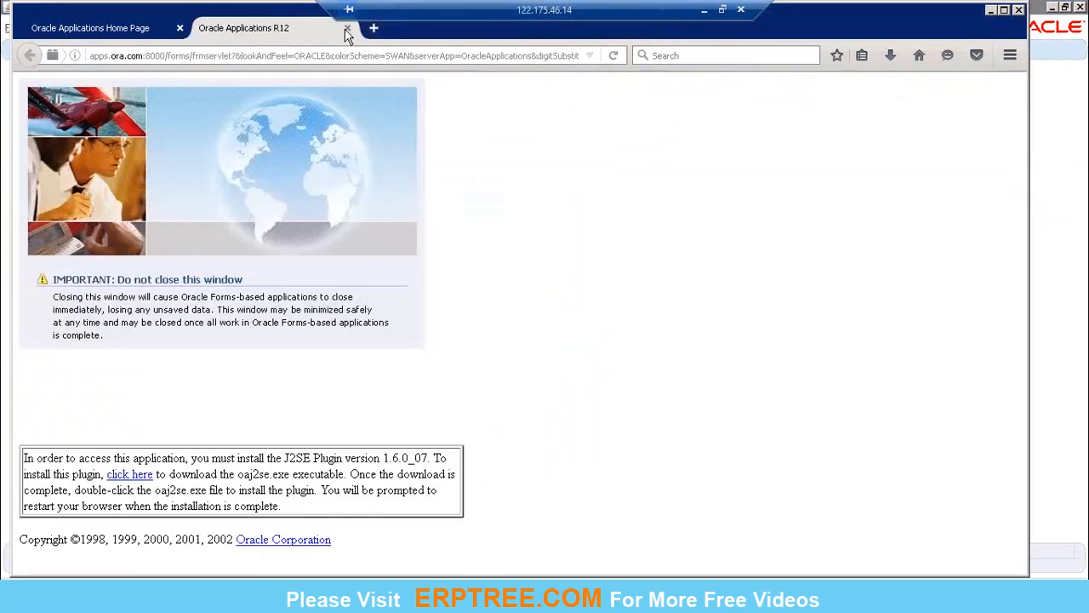
click(347, 29)
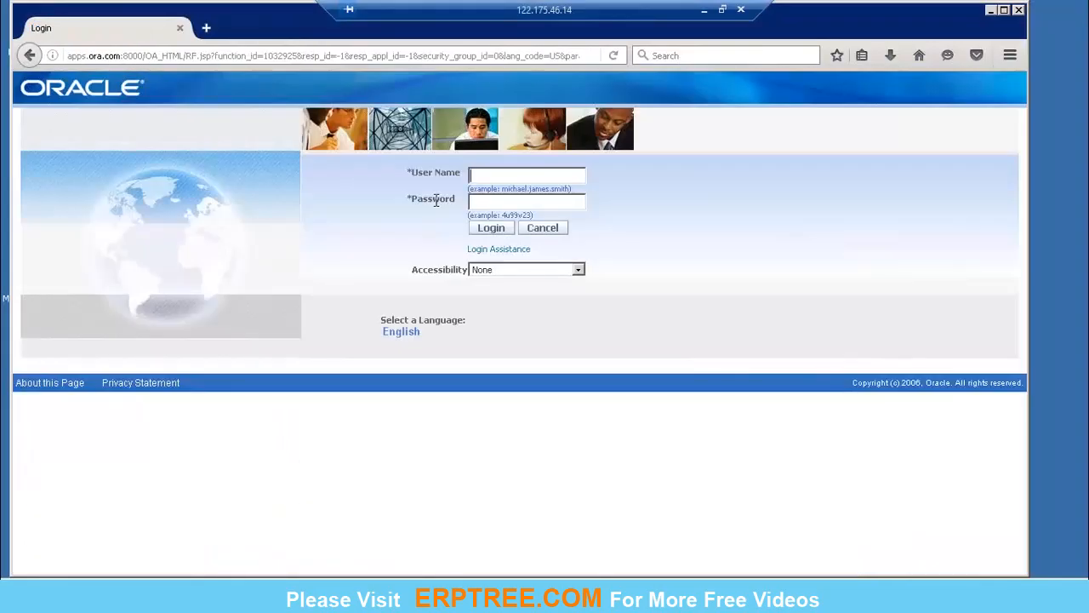
Step: Log in as the operations user with the account password
text(operation)
key(ctrl+a)
key(Right)
text(elcome)
key(Return)
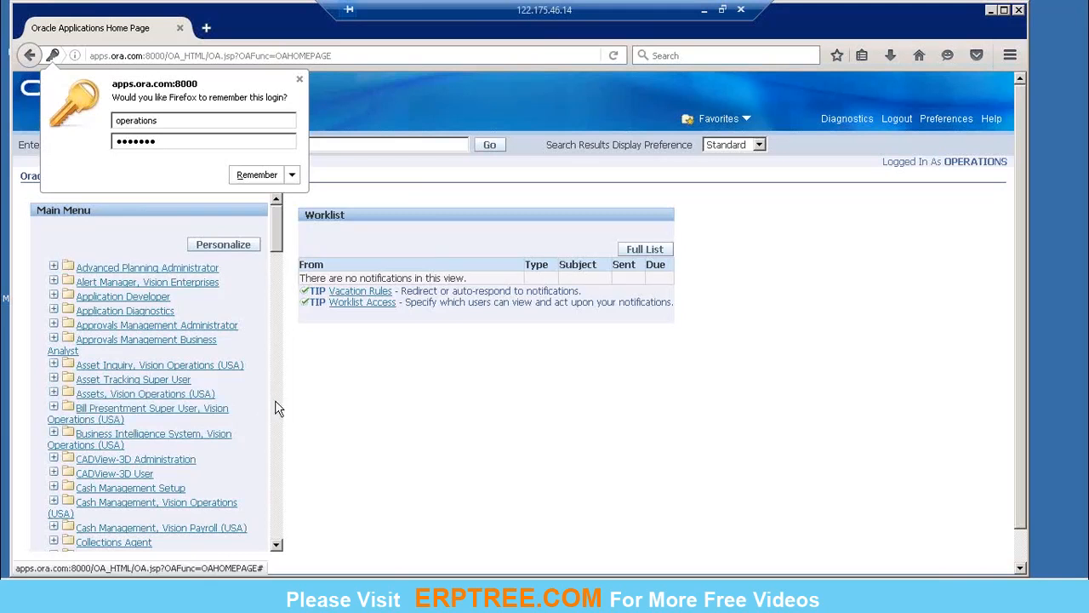
Step: Expand the General Ledger, Vision Operations (USA) responsibility in the main menu and its Journals submenu
scroll(275, 400, down, 8)
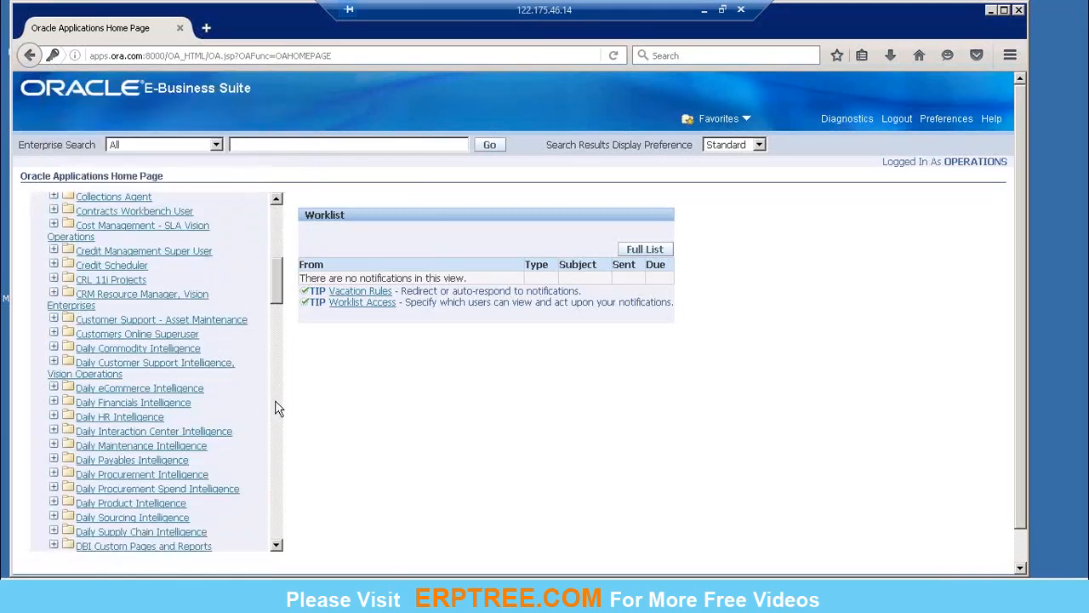
scroll(275, 400, down, 10)
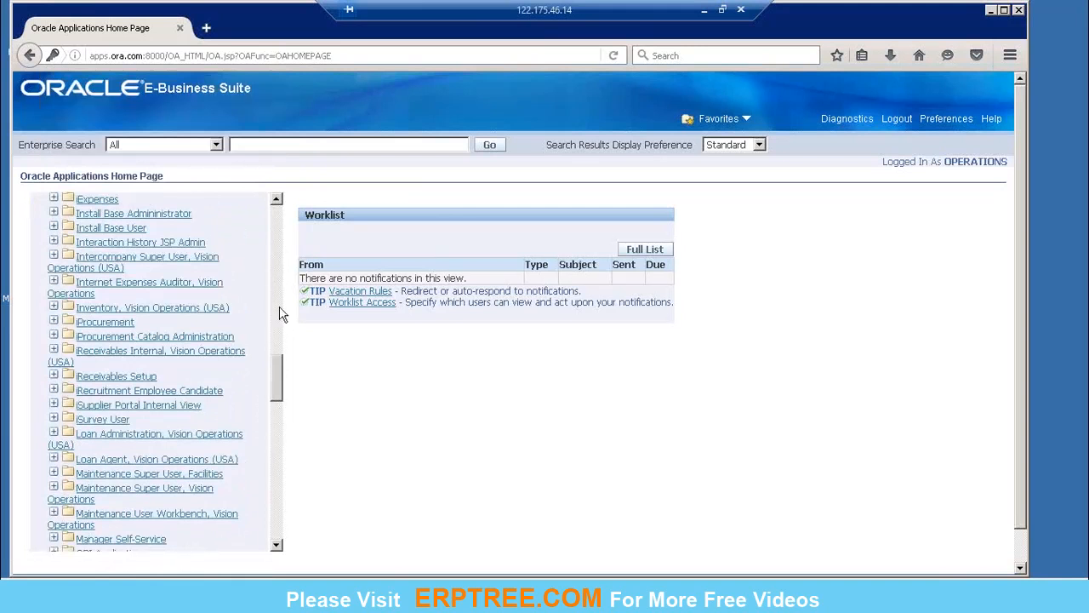
scroll(221, 272, up, 7)
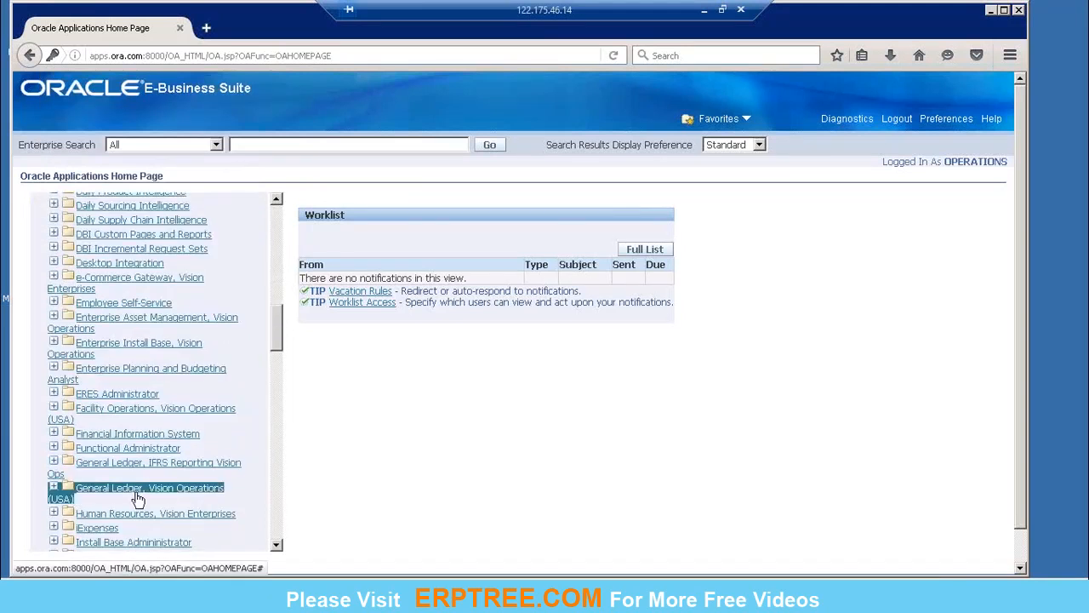
click(220, 483)
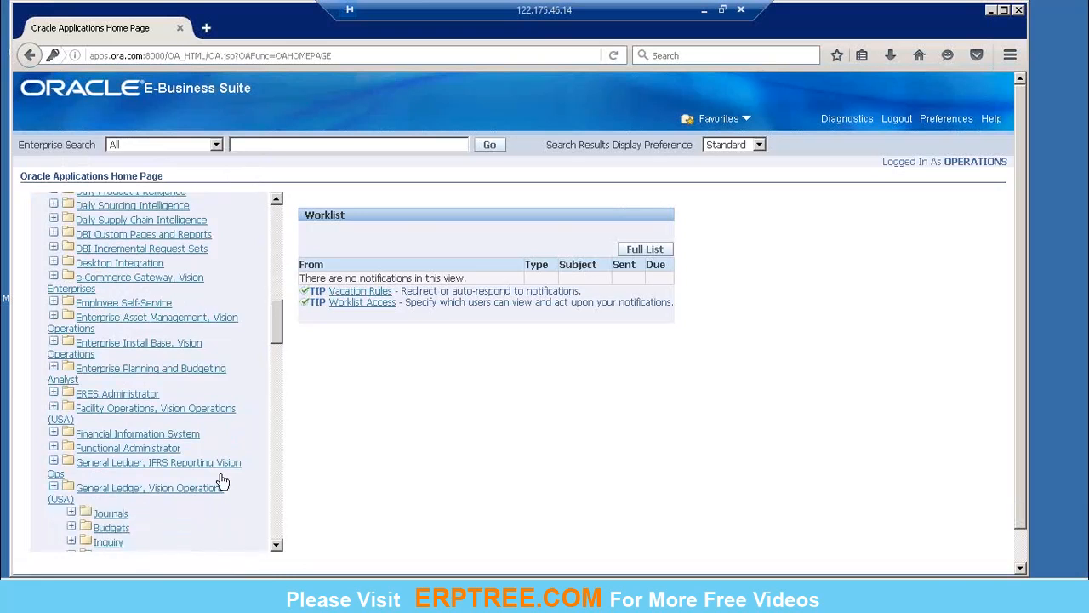
click(117, 517)
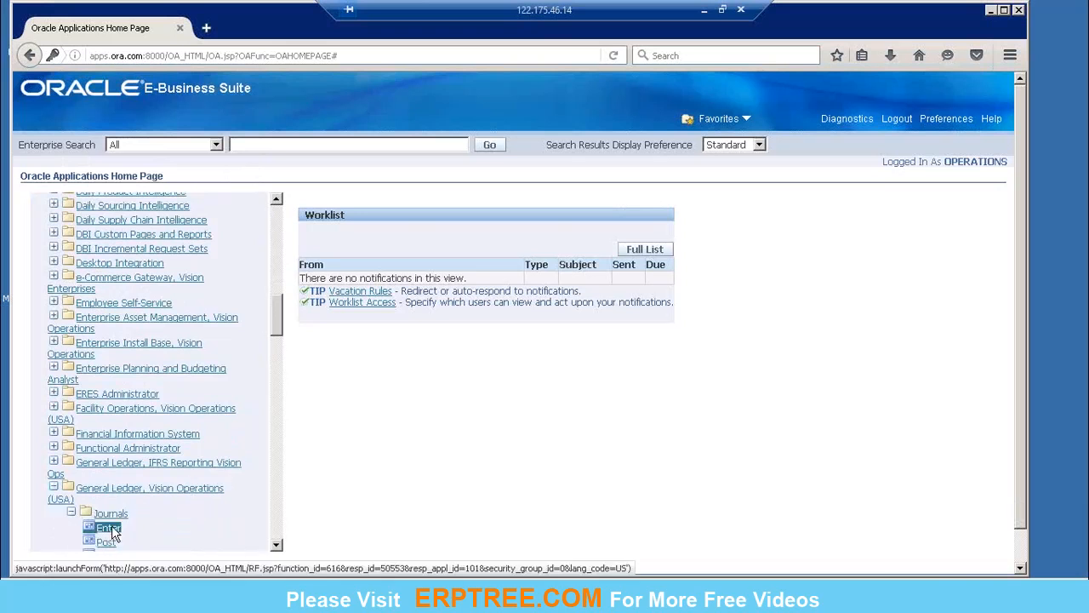
Step: Open the Enter Journals form, then close the Find Journals and Enter Journals windows to reach the General Ledger Navigator
click(119, 529)
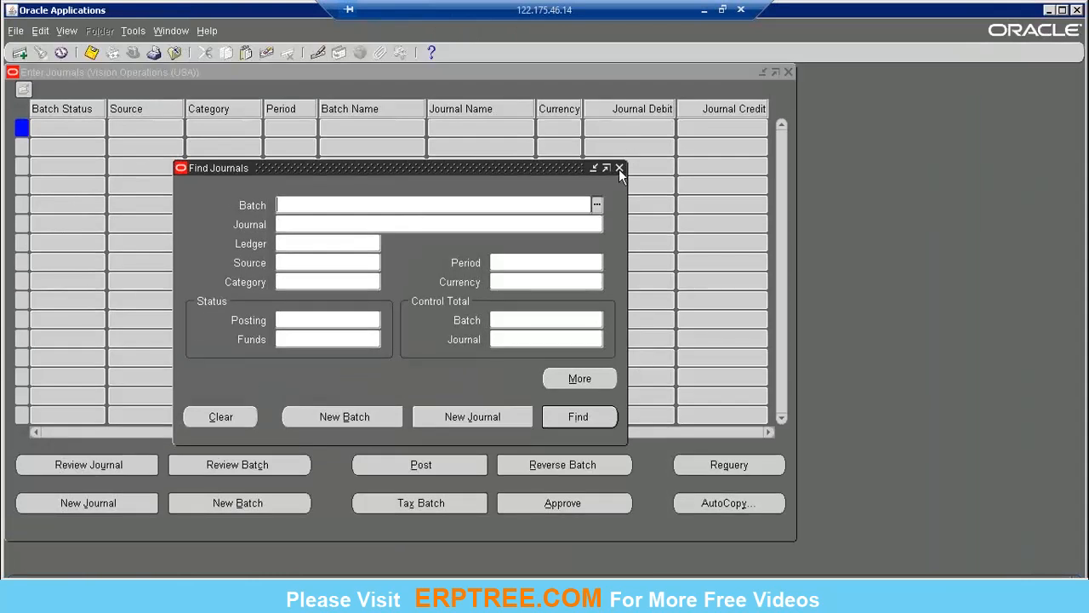
click(619, 168)
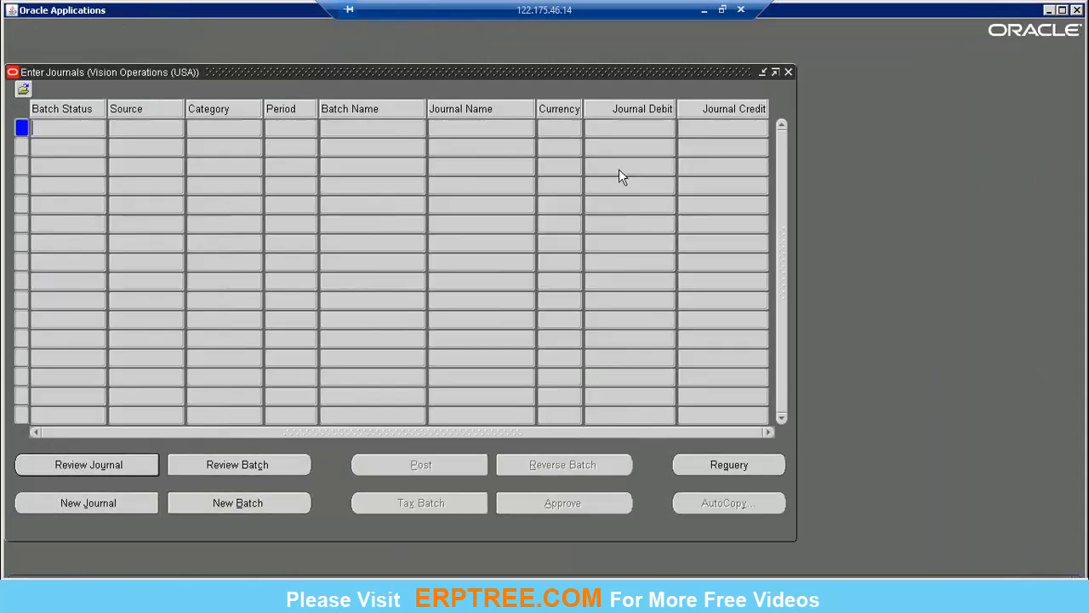
click(788, 72)
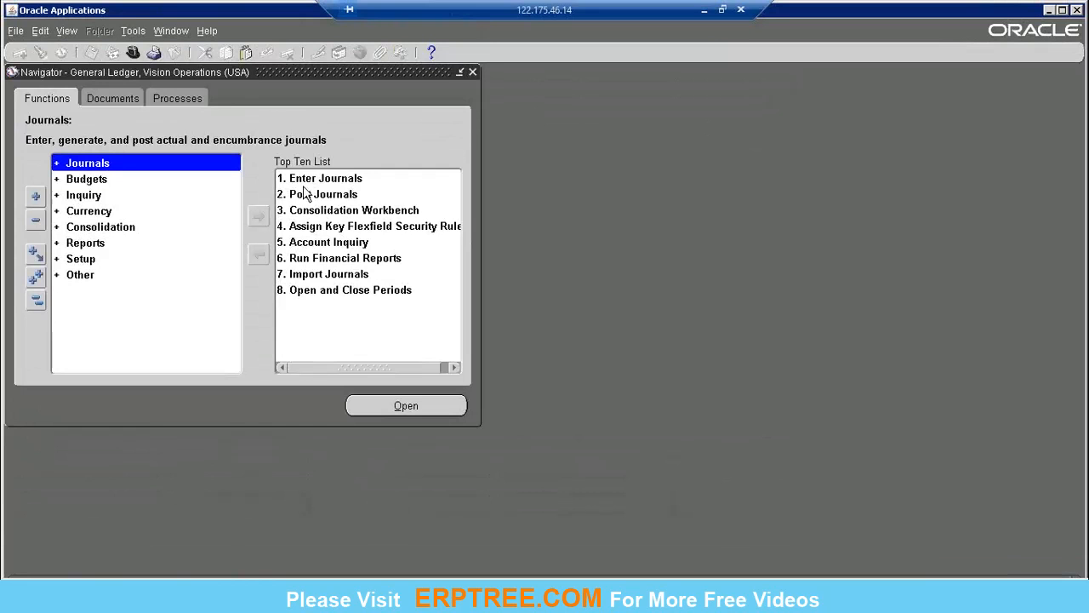
Step: Expand Setup, Financials and Accounting Setup Manager in the Navigator and open Accounting Setups
click(94, 269)
double_click(93, 265)
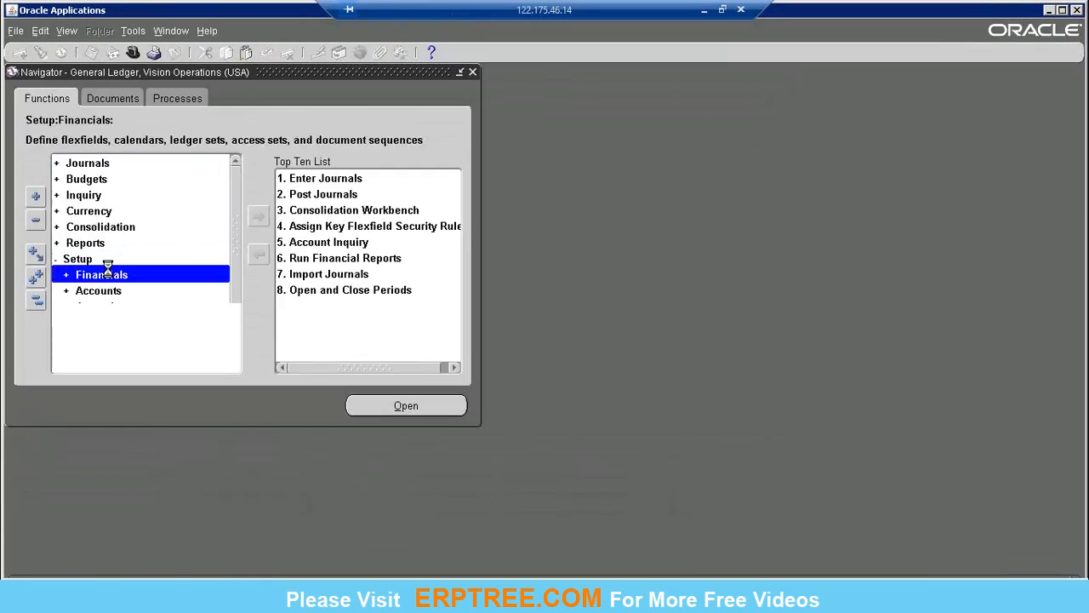
click(129, 283)
double_click(128, 278)
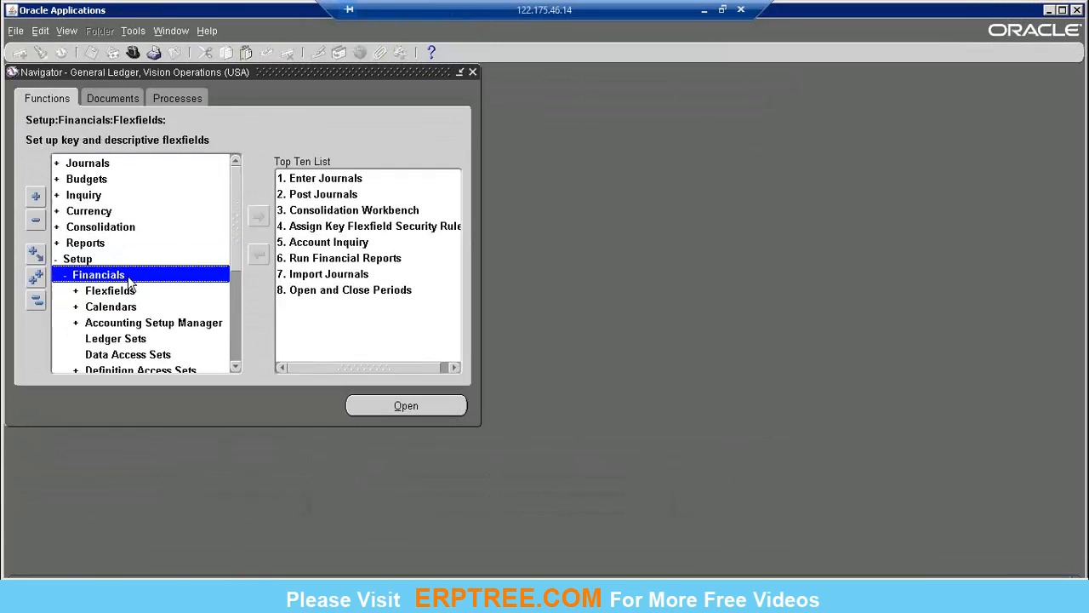
double_click(164, 327)
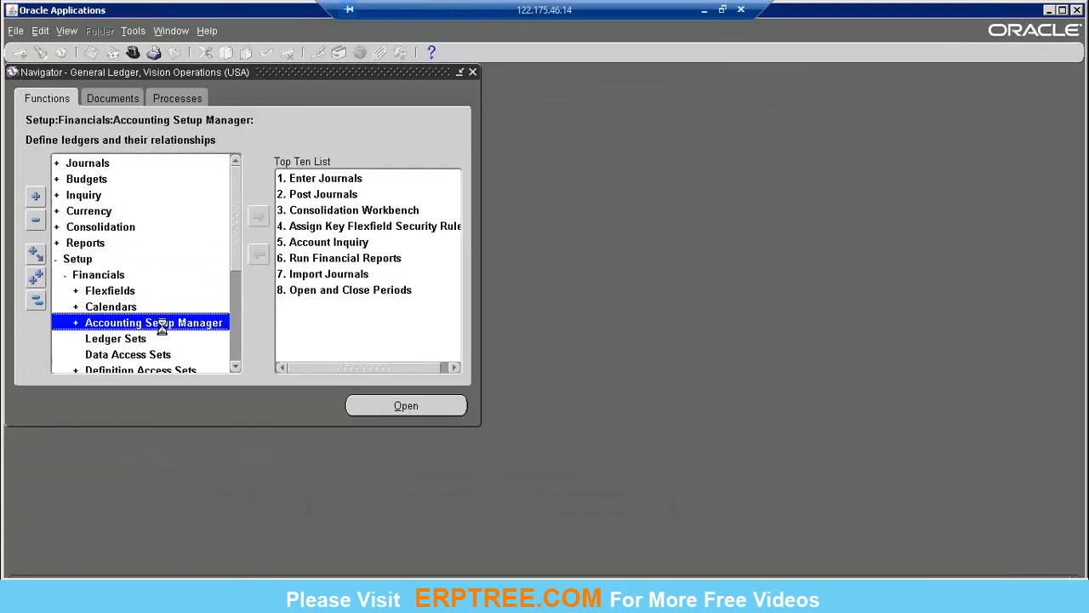
click(165, 337)
double_click(164, 338)
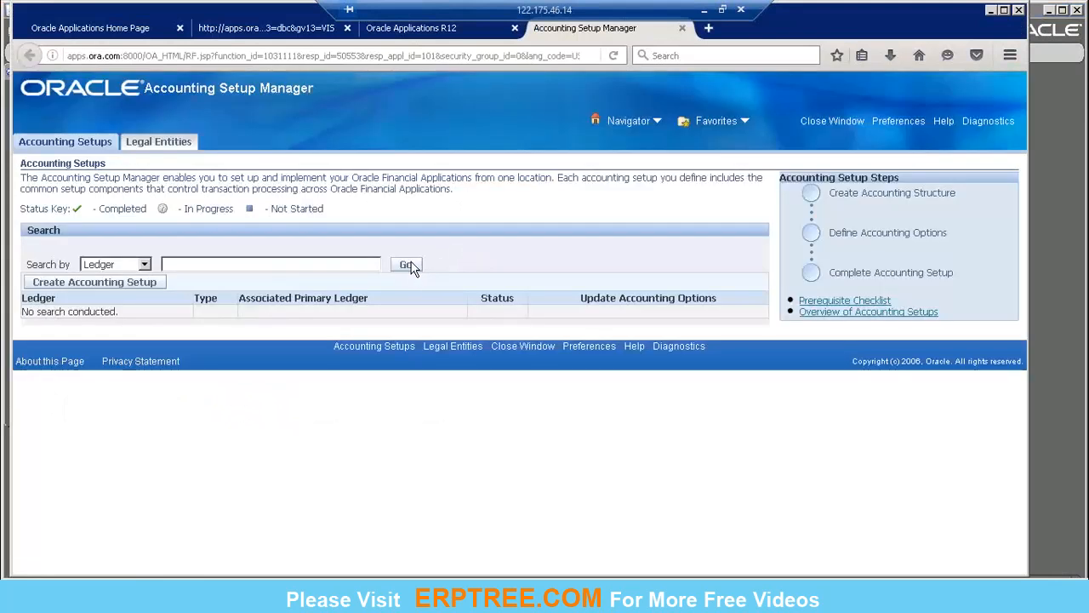
click(407, 265)
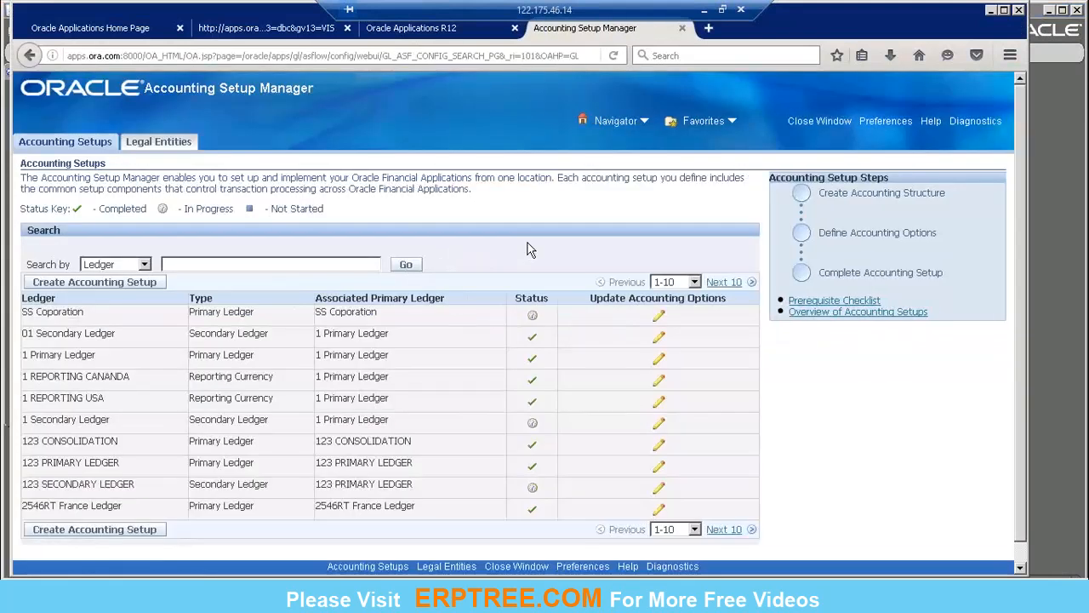
Step: Open the accounting options of 123 PRIMARY LEDGER and bring up its ledger definition for updating
click(660, 340)
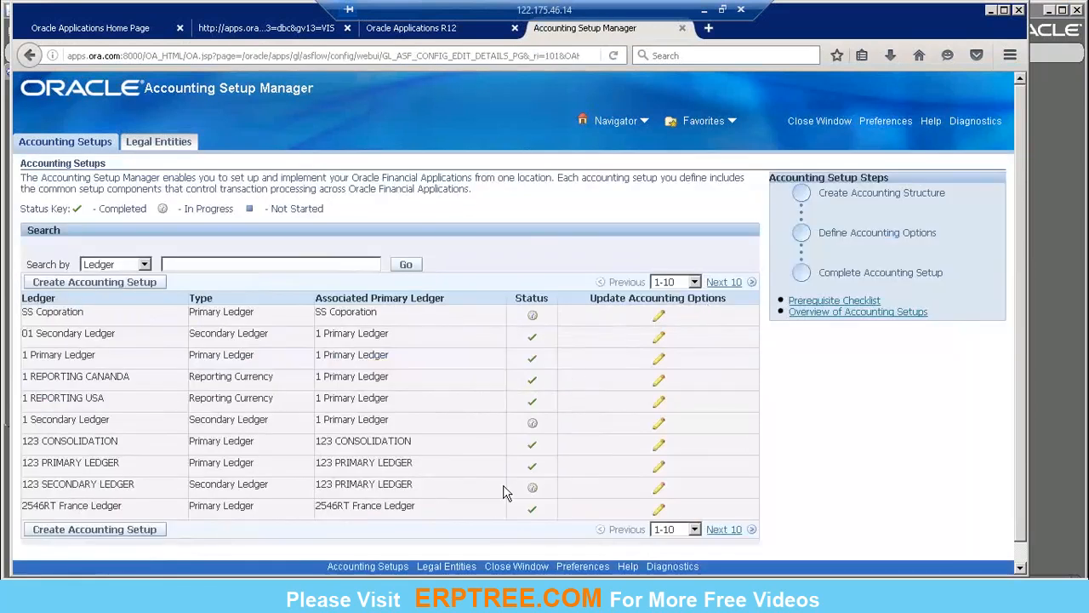
click(660, 470)
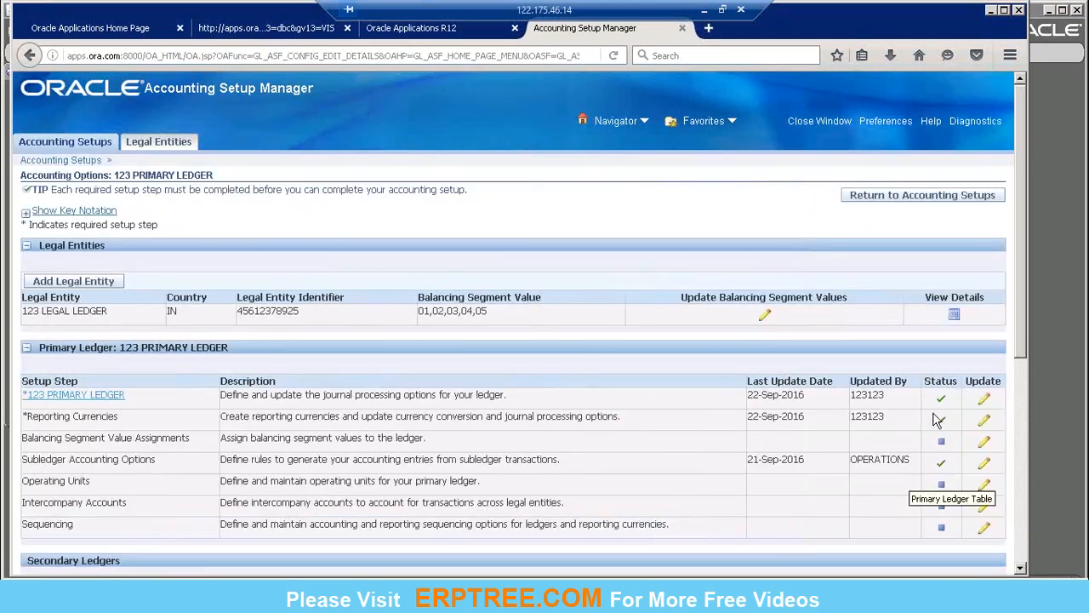
click(986, 398)
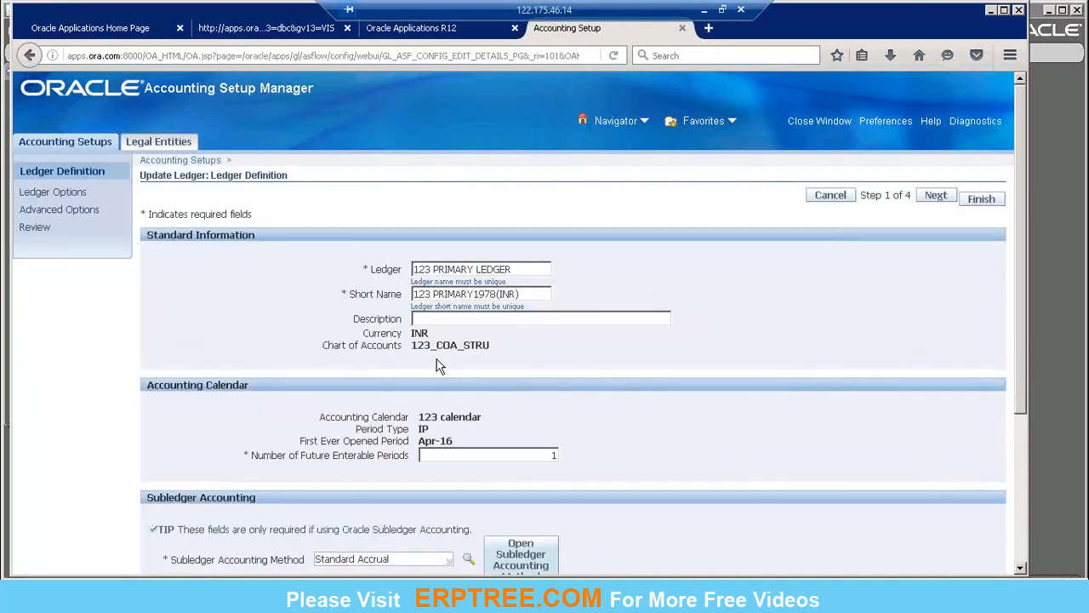
Step: Examine the ledger's currency, chart of accounts, accounting calendar and subledger accounting method, and return to the Accounting Setups list
double_click(422, 331)
double_click(444, 347)
click(482, 361)
triple_click(450, 417)
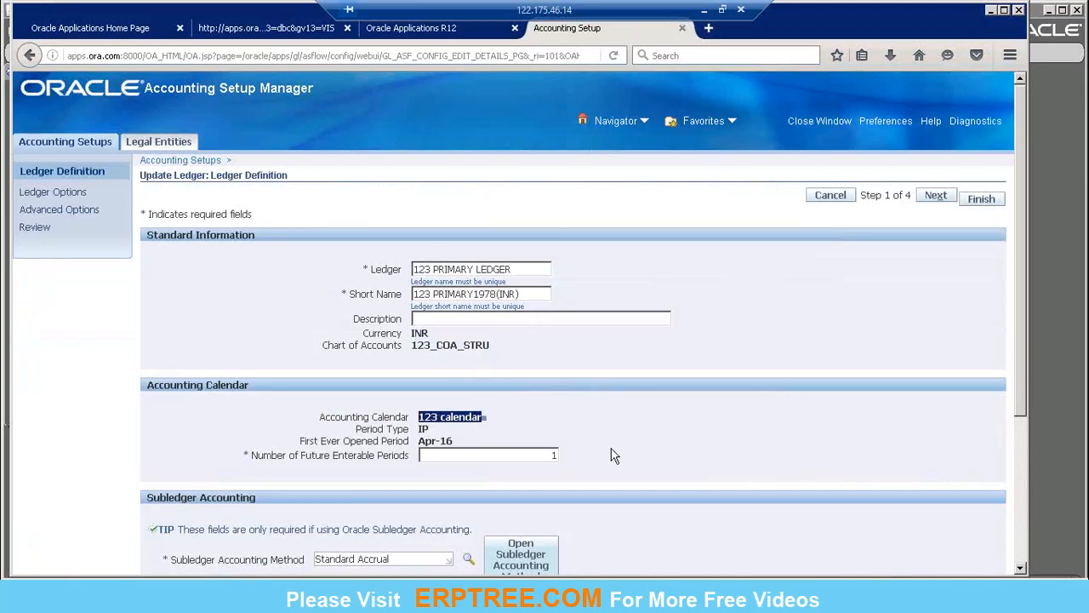
click(613, 451)
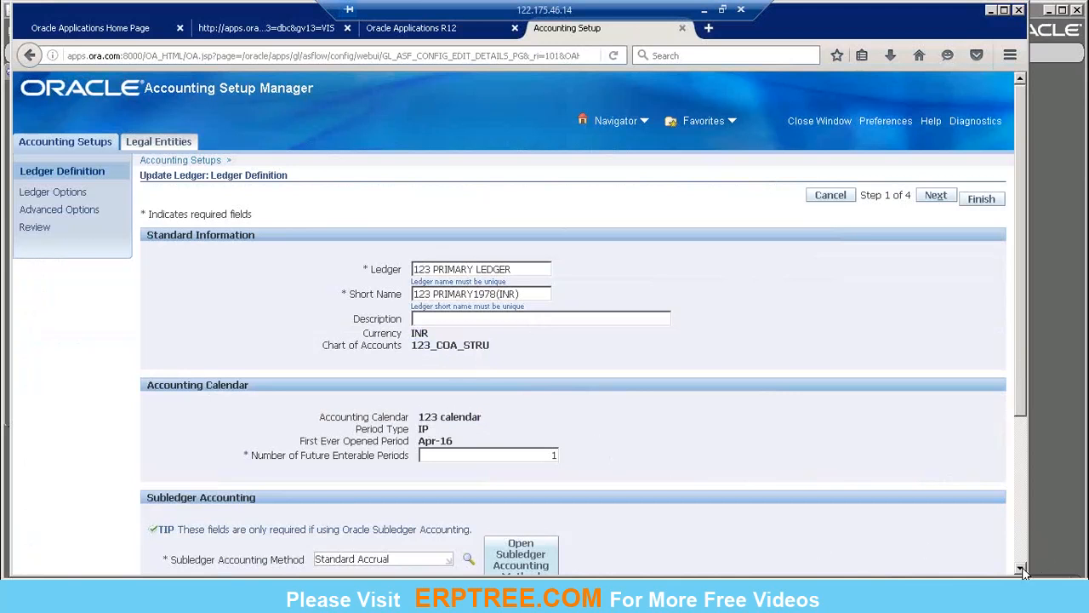
scroll(1024, 572, down, 3)
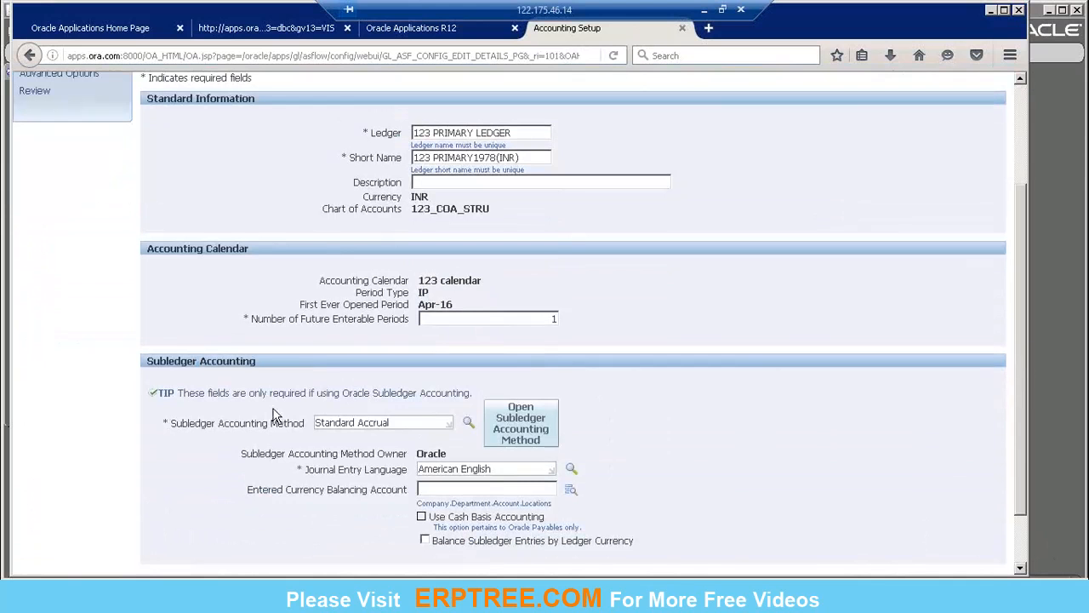
triple_click(388, 420)
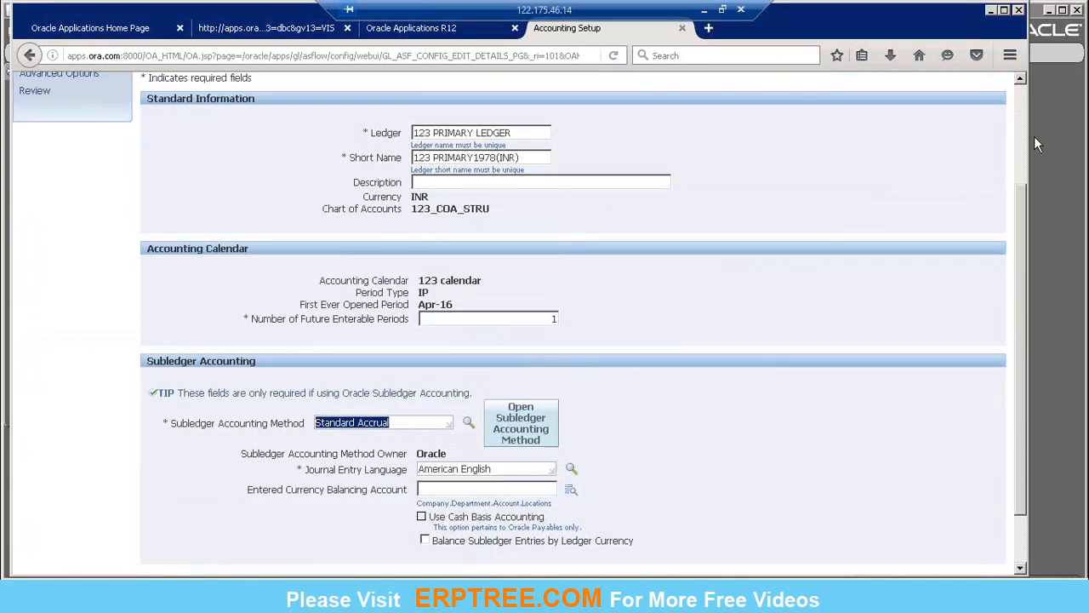
scroll(1022, 129, up, 3)
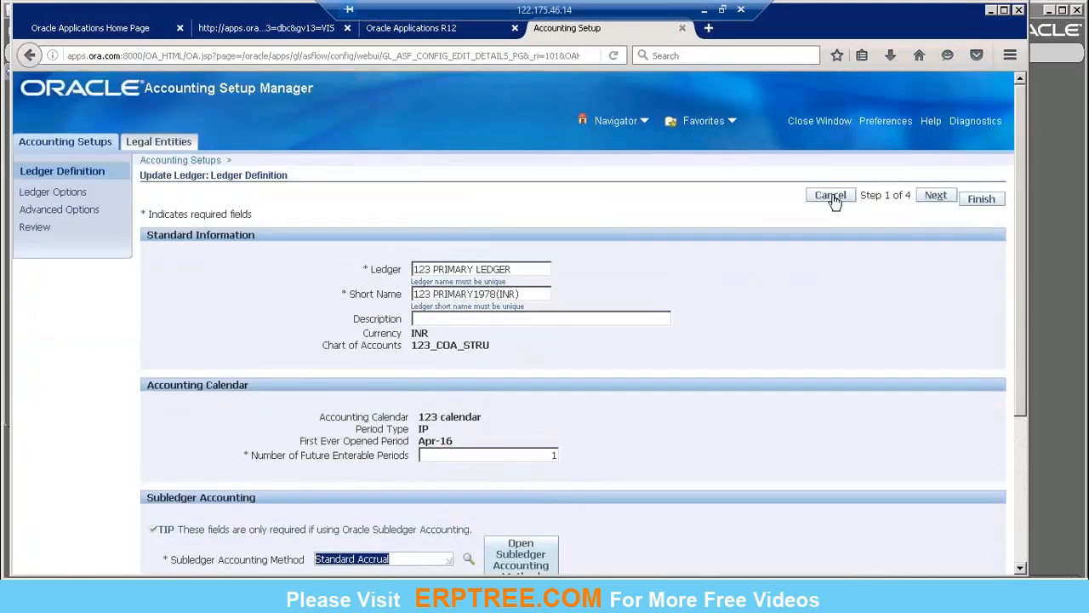
click(839, 268)
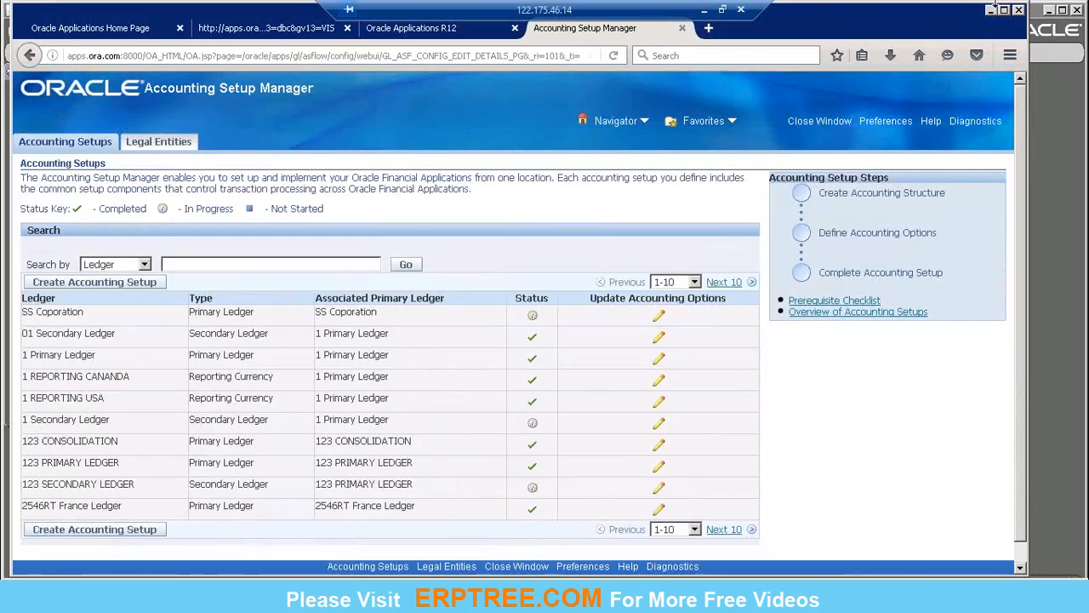
Step: Minimise the remote session, switch to the Book1 workbook in Excel and select cell B21 below the MOAC heading
click(704, 9)
key(Escape)
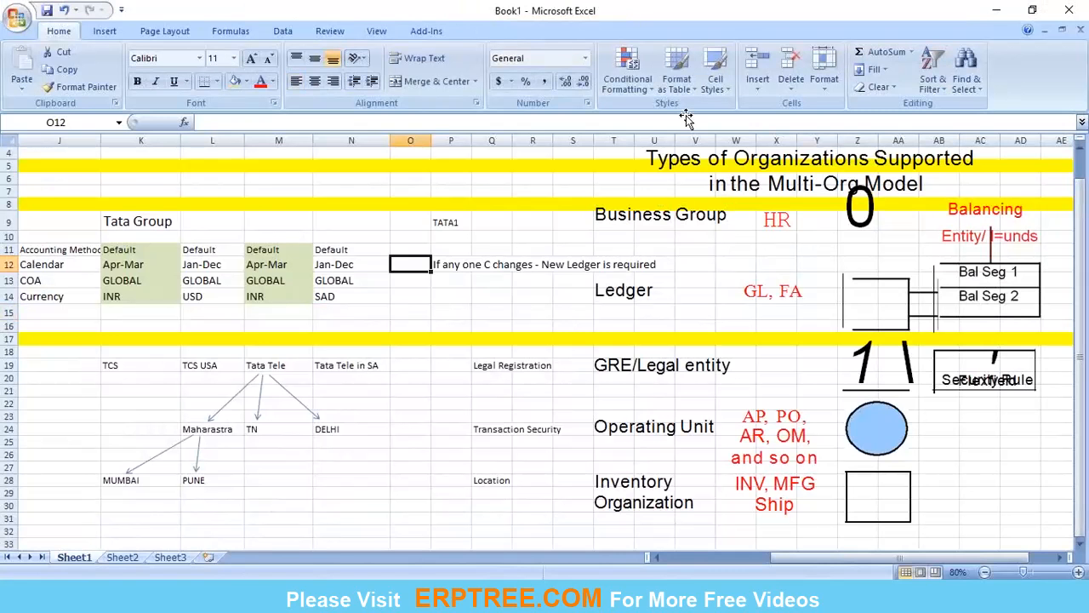
click(727, 556)
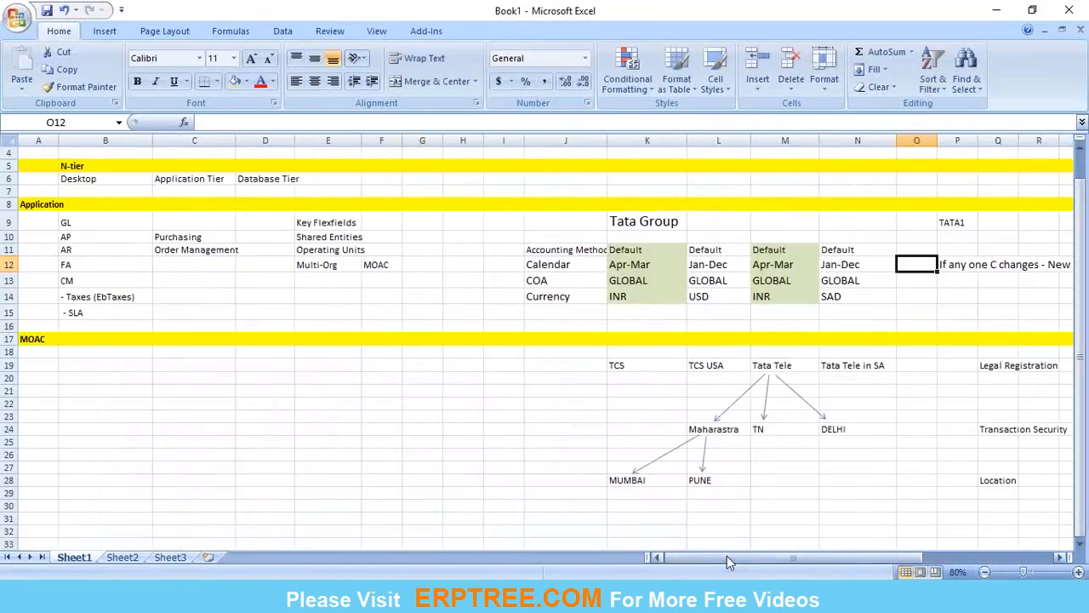
click(347, 457)
click(105, 390)
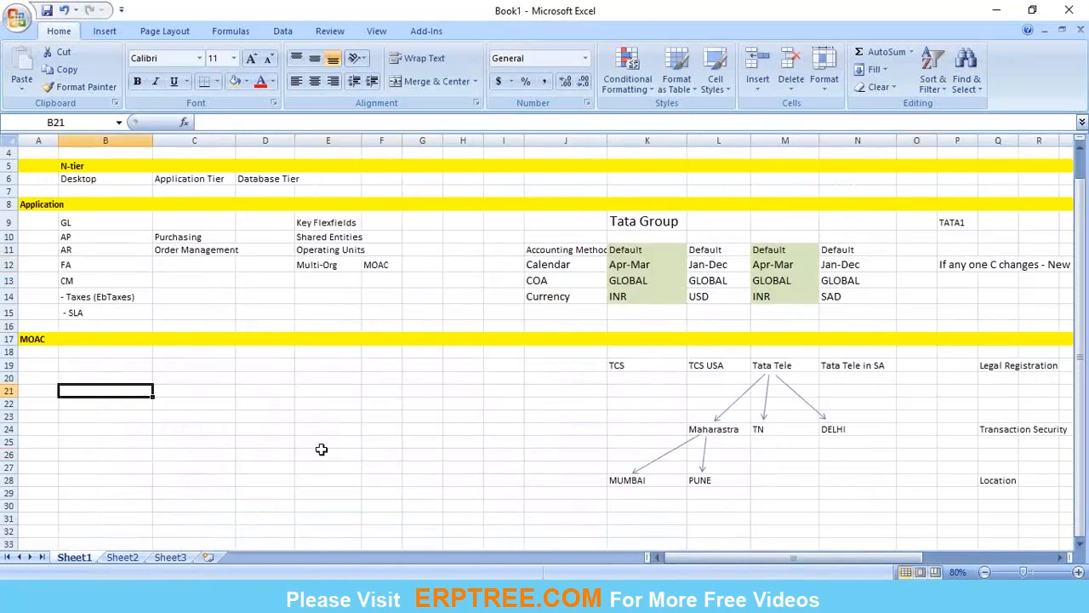
Step: Start saving a copy of Book1 as an Excel Workbook
click(17, 19)
mouse_move(85, 170)
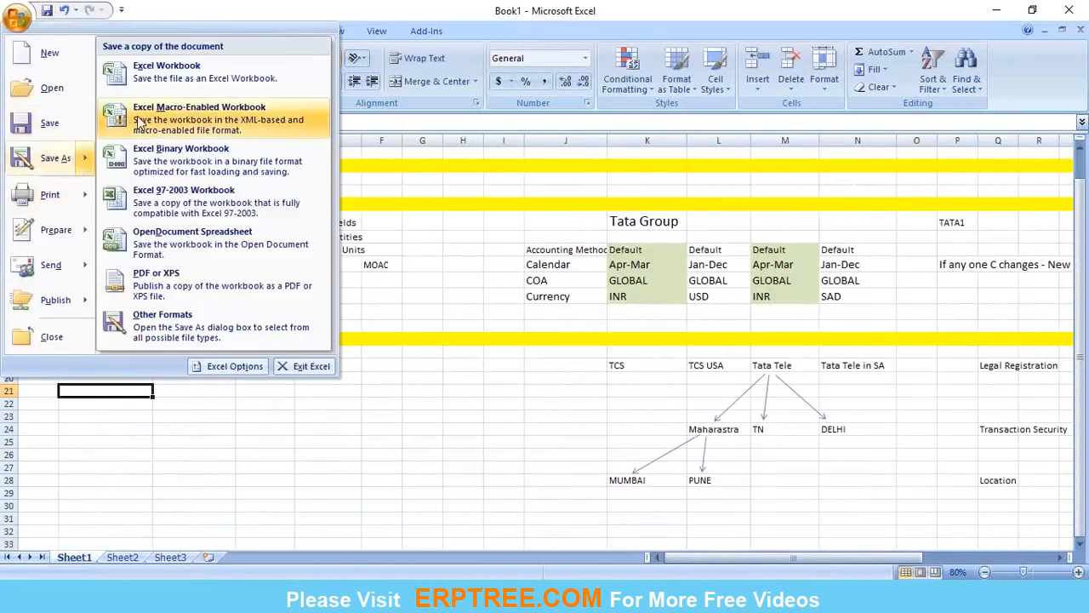
click(178, 84)
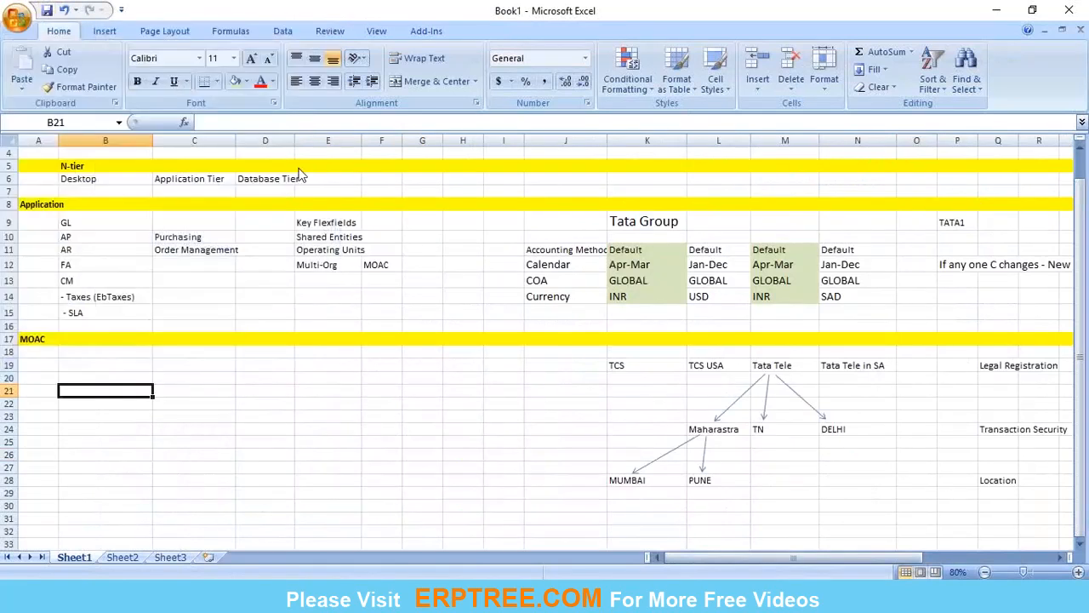